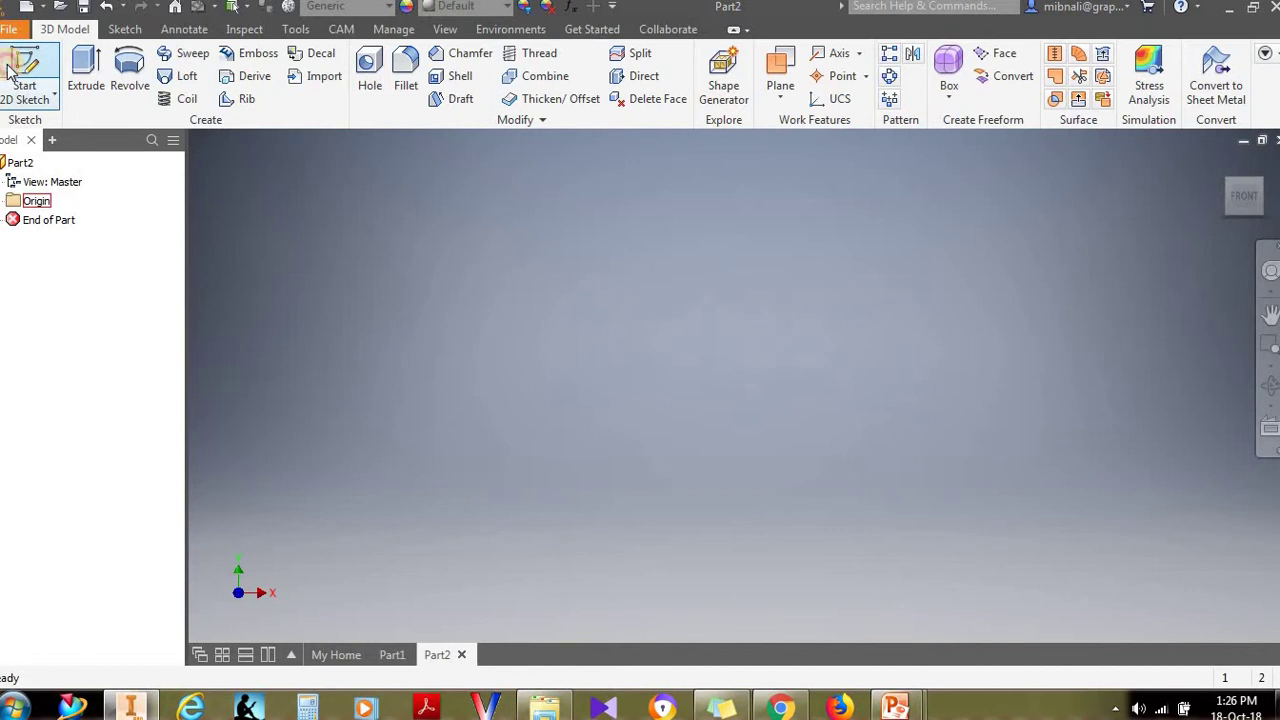
Step: Sketch a circle about 11 mm in diameter, centred on the origin of the XY plane, and finish the sketch
{"action": "left_click", "coordinate": [10, 68]}
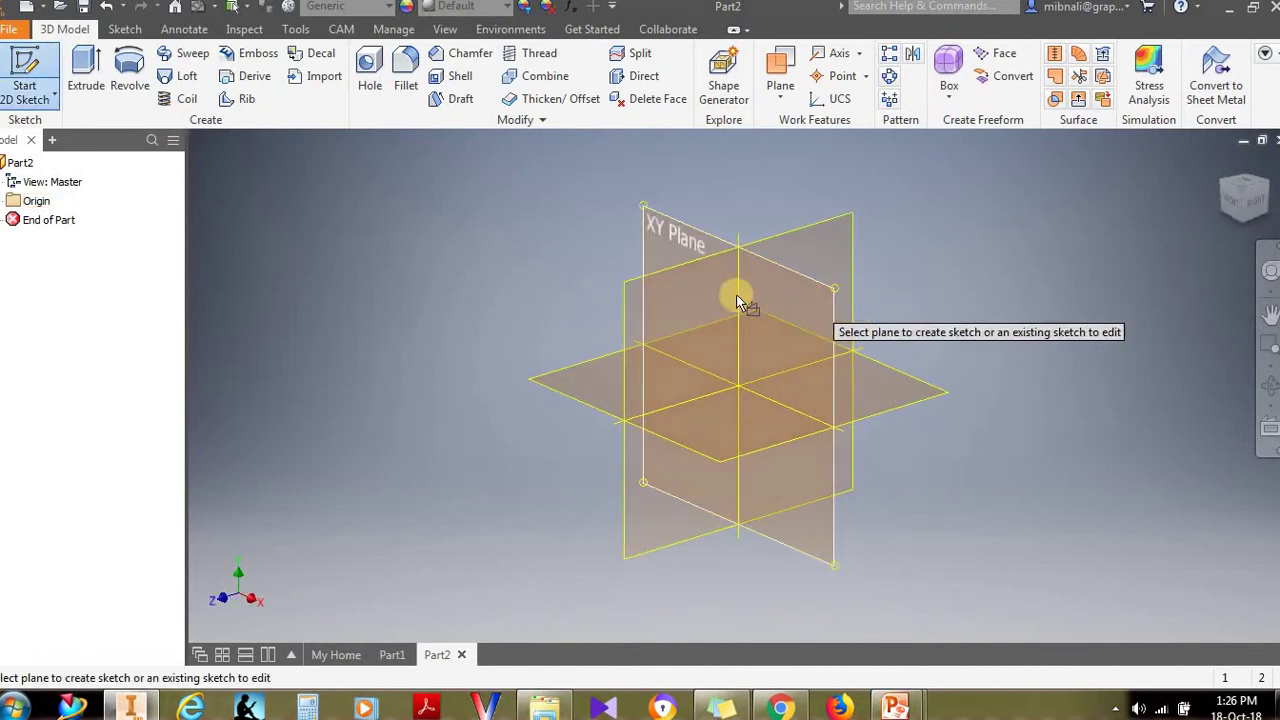
{"action": "left_click", "coordinate": [738, 300]}
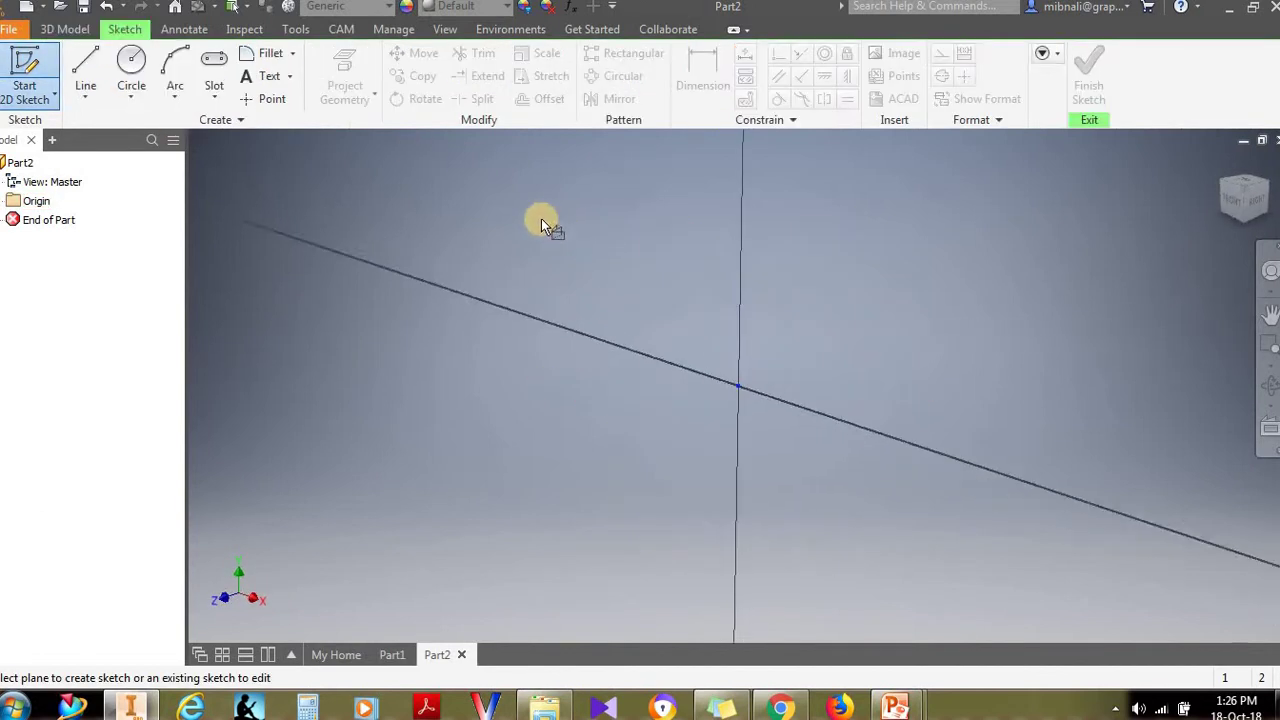
{"action": "left_click", "coordinate": [134, 72]}
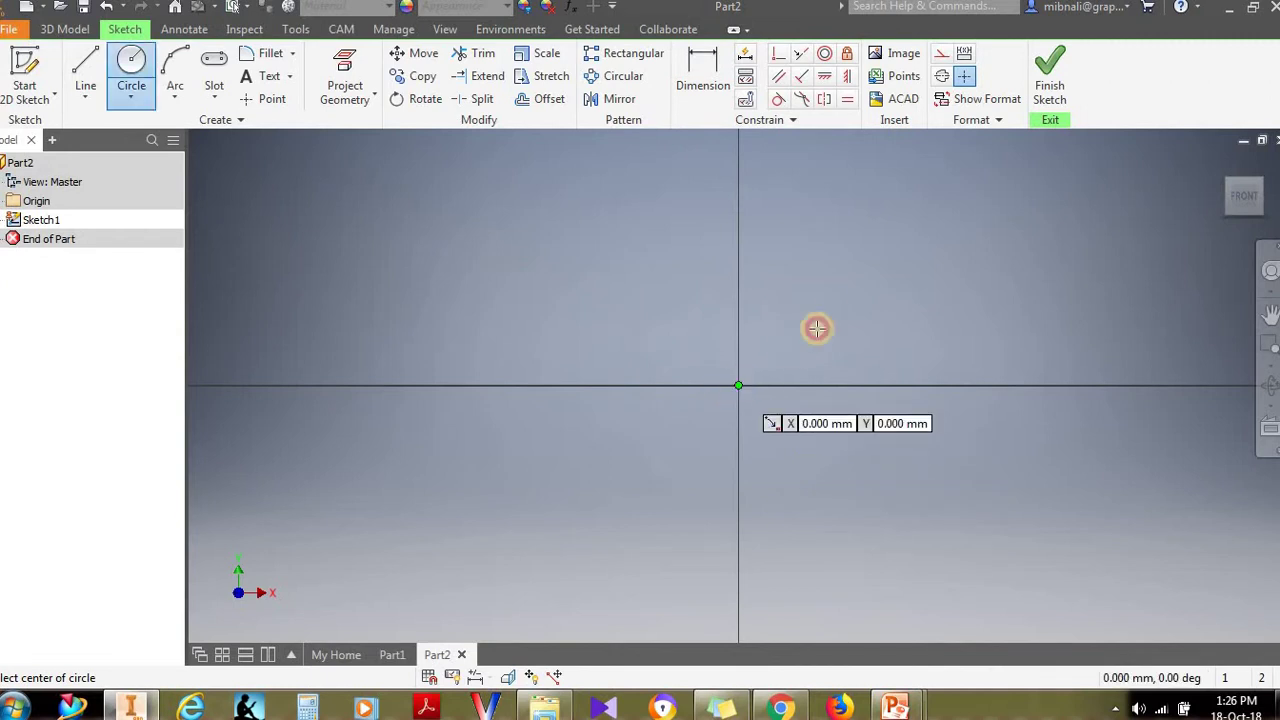
{"action": "left_click", "coordinate": [739, 385]}
{"action": "left_click", "coordinate": [766, 310]}
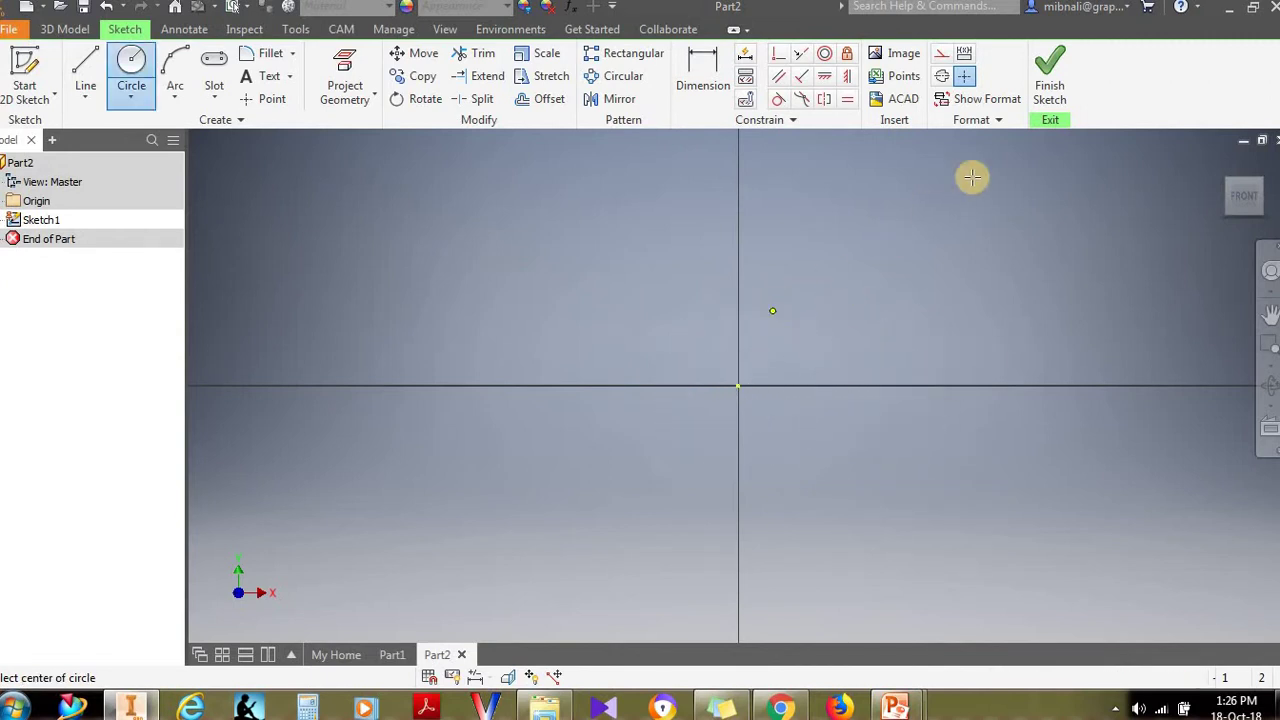
{"action": "left_click", "coordinate": [1045, 72]}
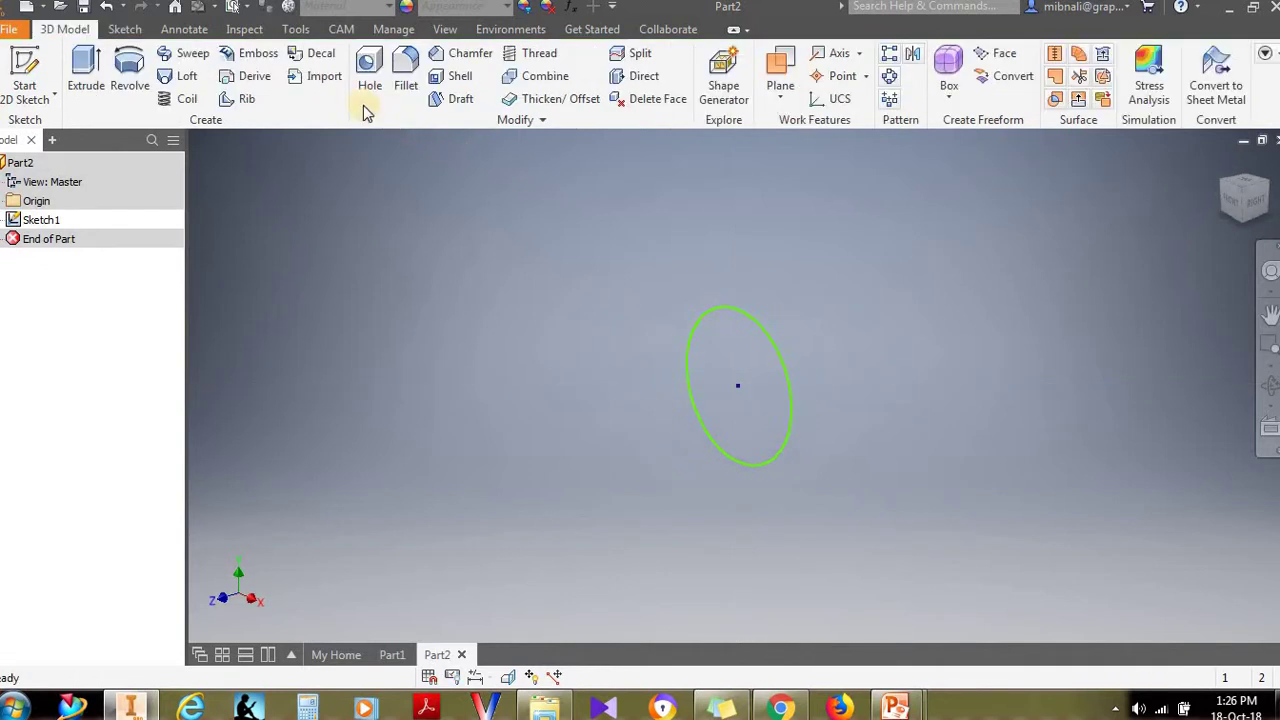
{"action": "left_click", "coordinate": [86, 68]}
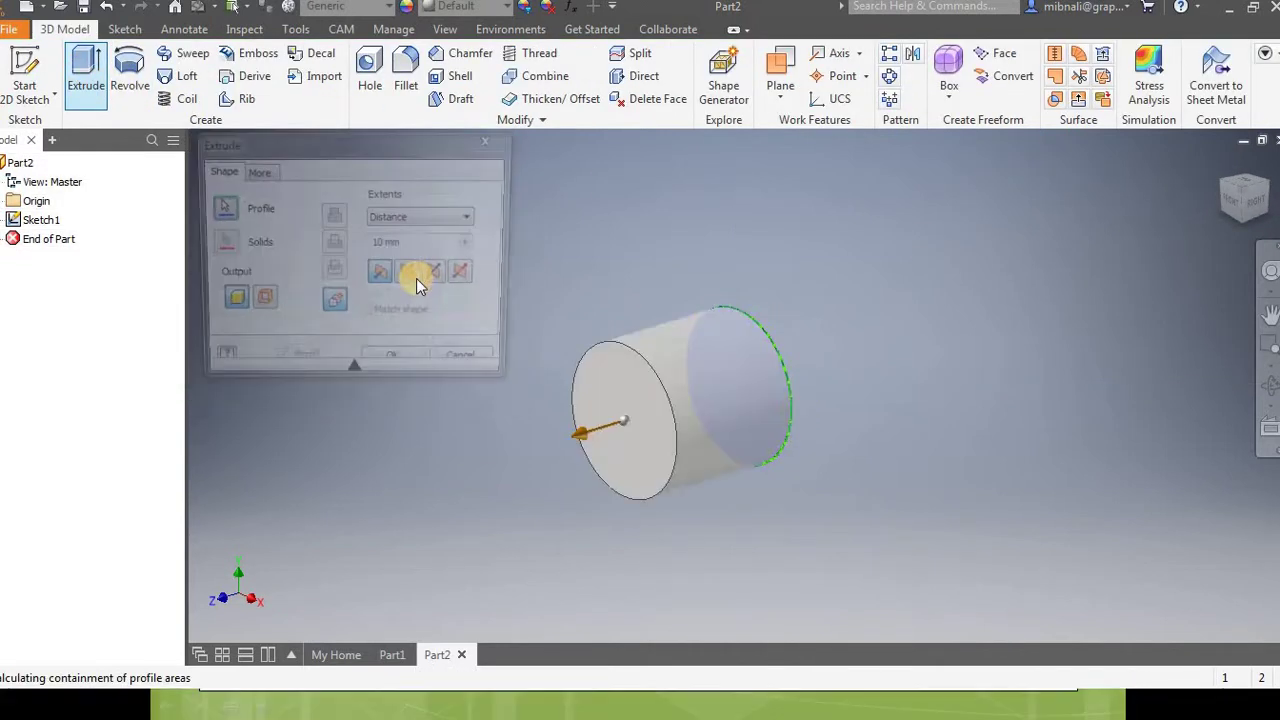
{"action": "left_click", "coordinate": [397, 368]}
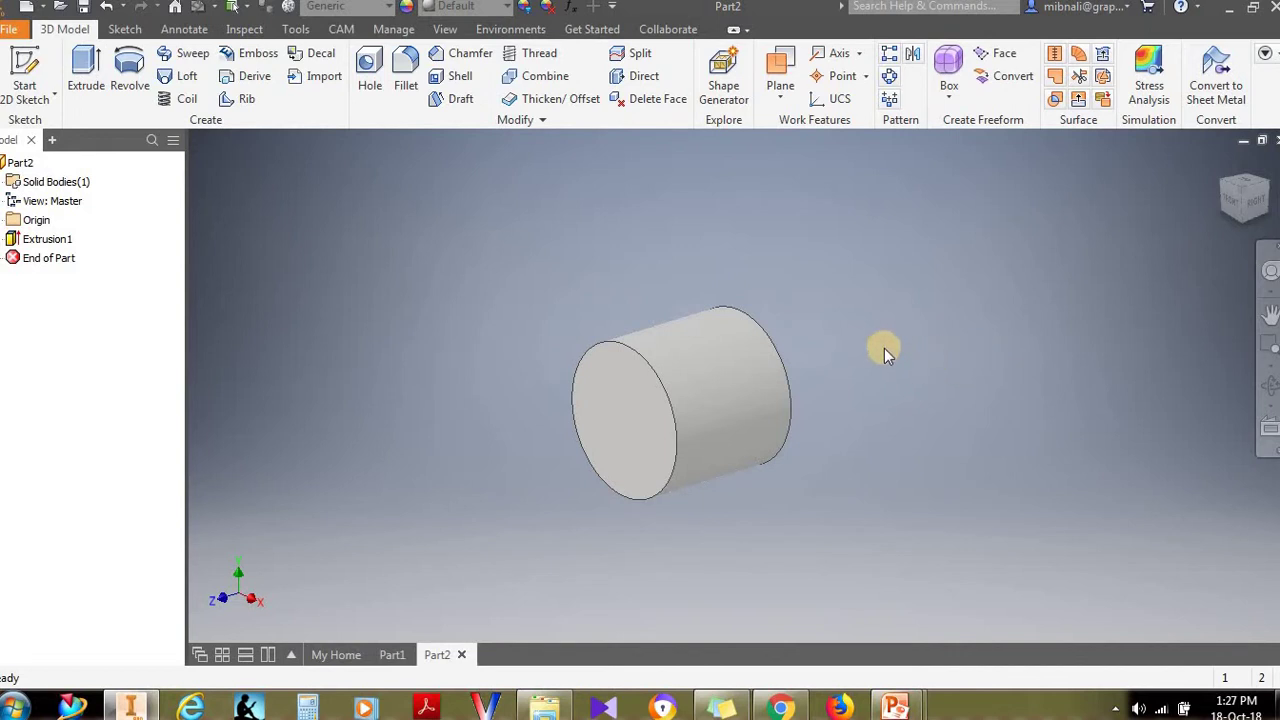
{"action": "key", "text": "ctrl+z"}
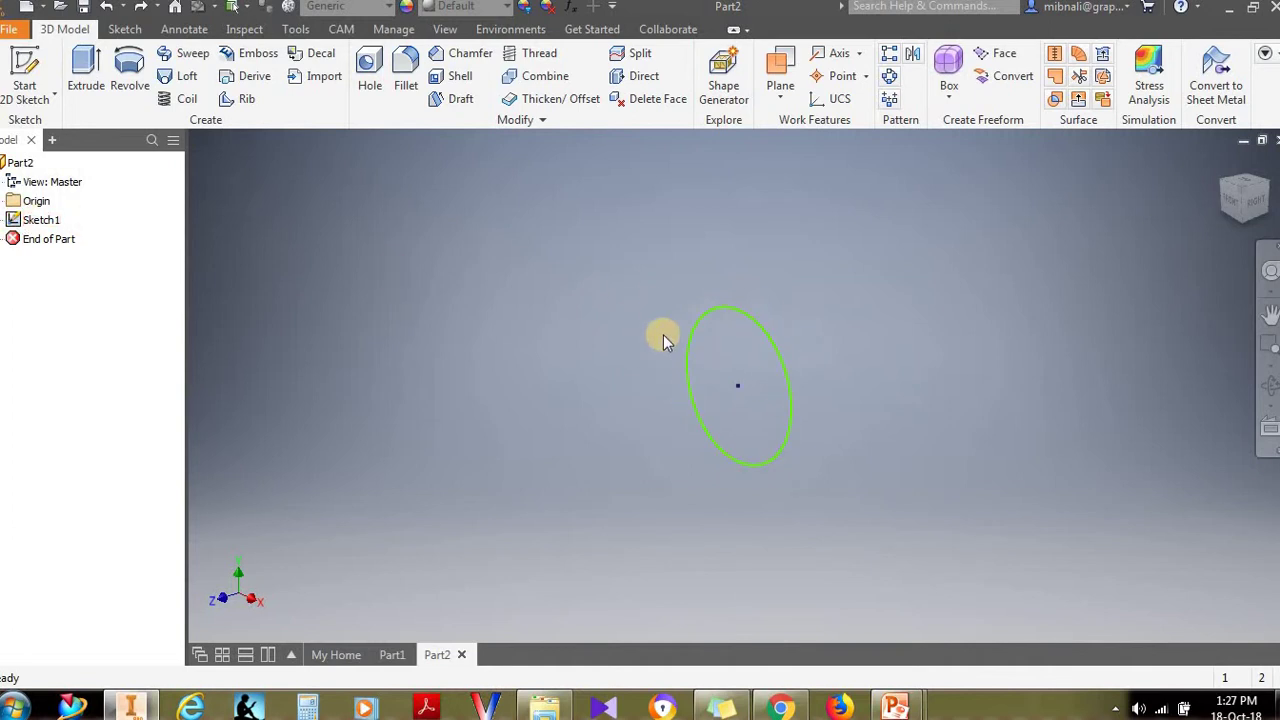
Step: Reopen the circle's sketch for editing and dimension the circle's diameter to 10 mm
{"action": "left_click", "coordinate": [1216, 80]}
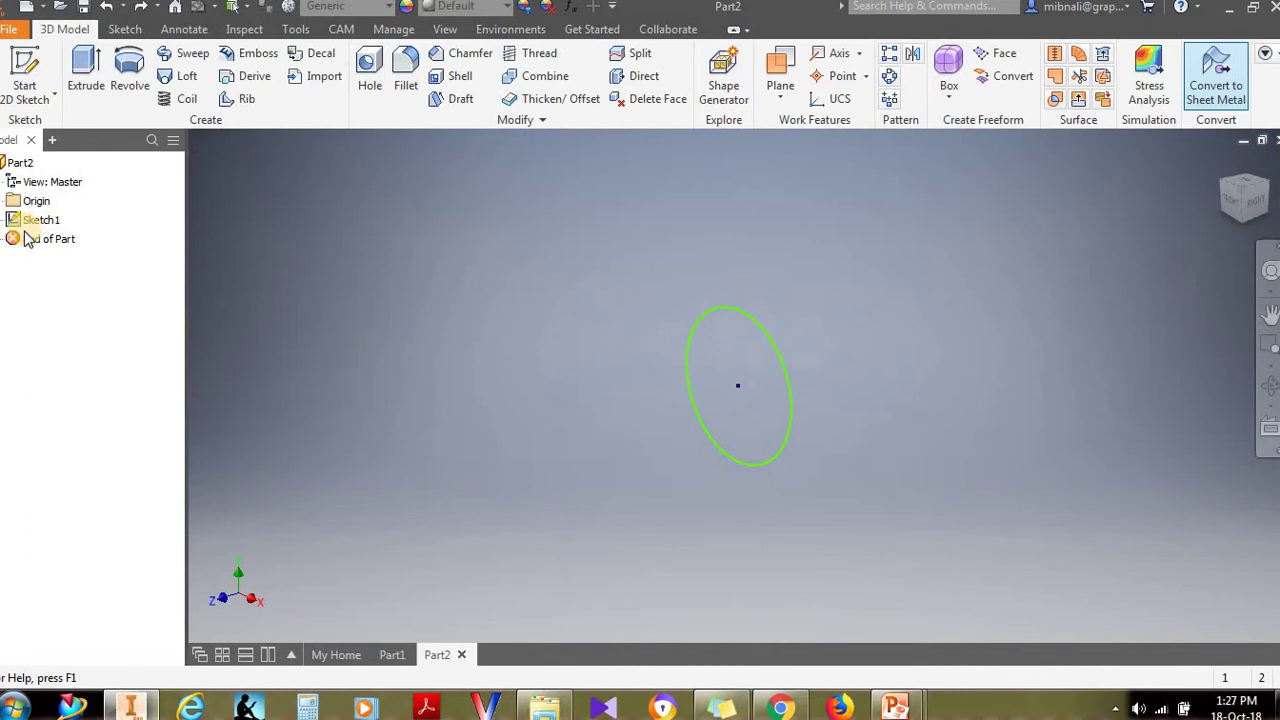
{"action": "left_click", "coordinate": [12, 228]}
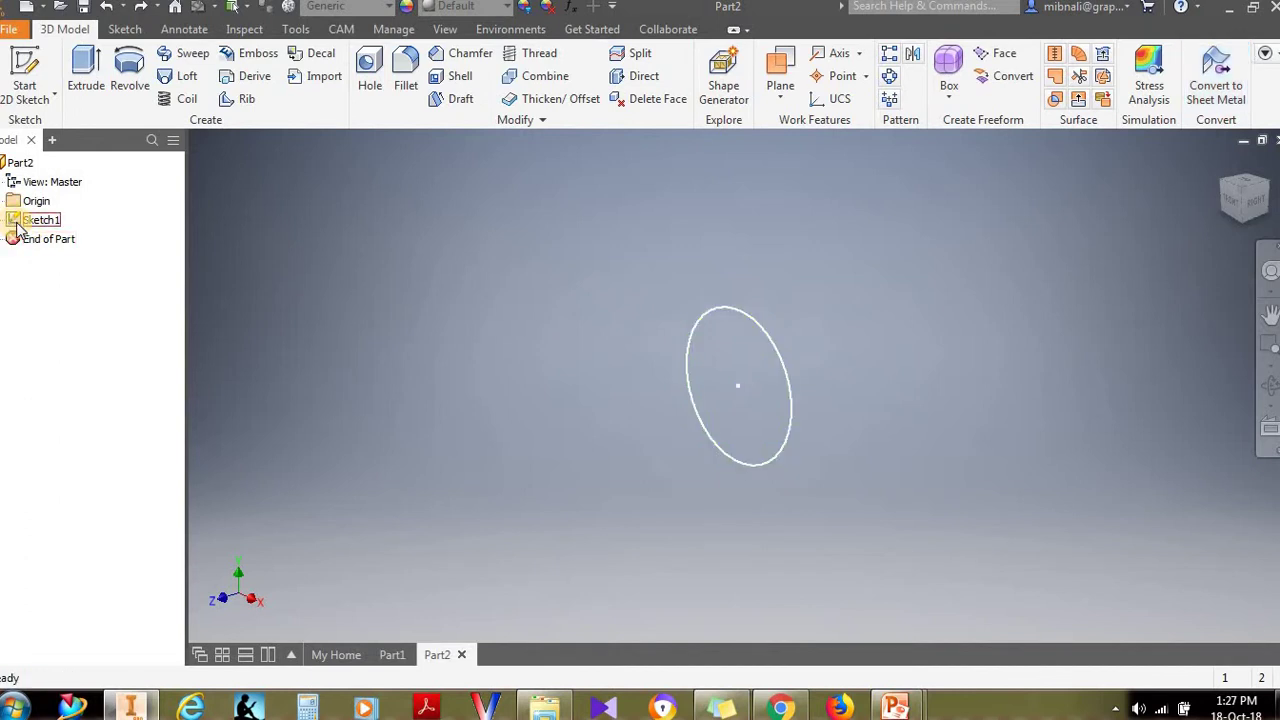
{"action": "left_click", "coordinate": [755, 317]}
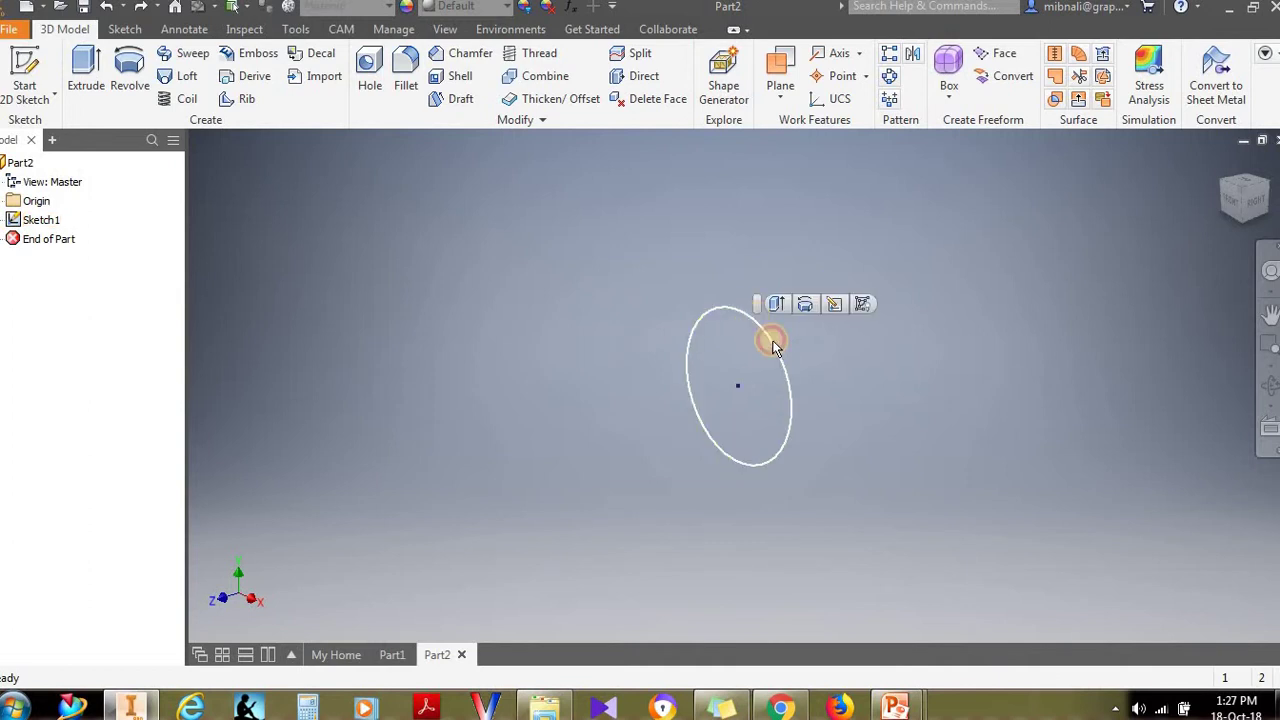
{"action": "left_click", "coordinate": [45, 220]}
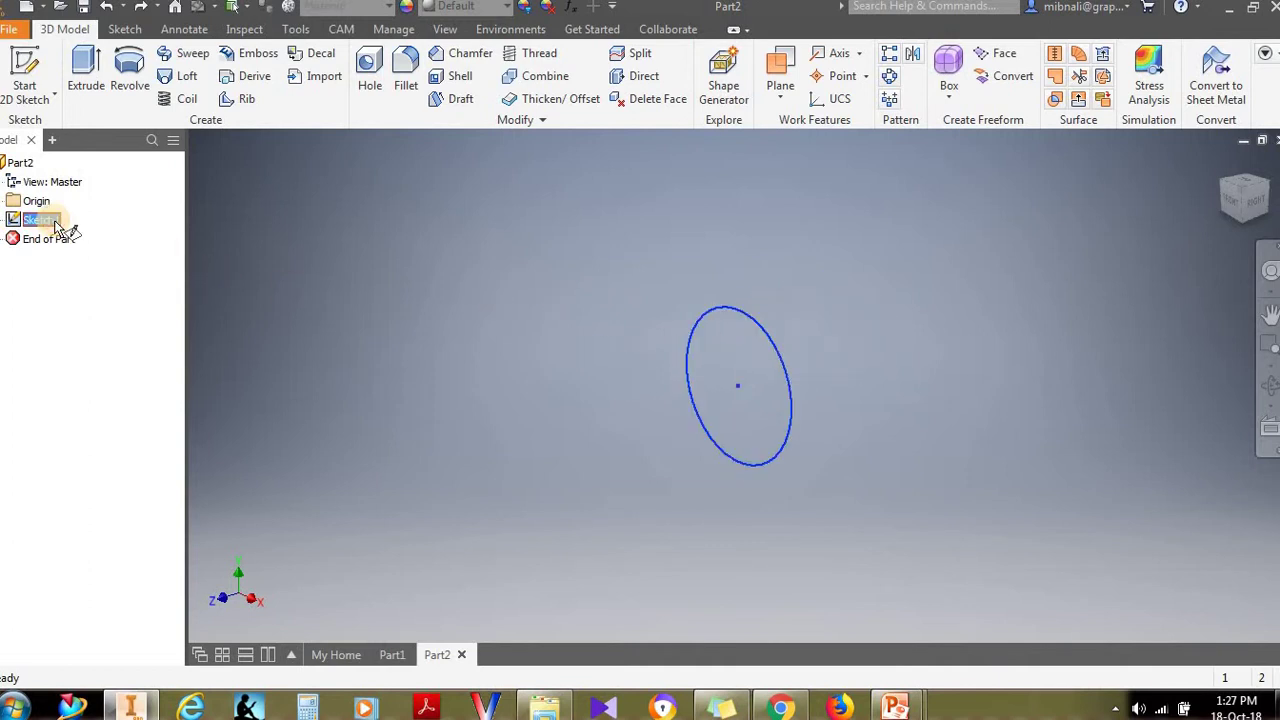
{"action": "double_click", "coordinate": [55, 222]}
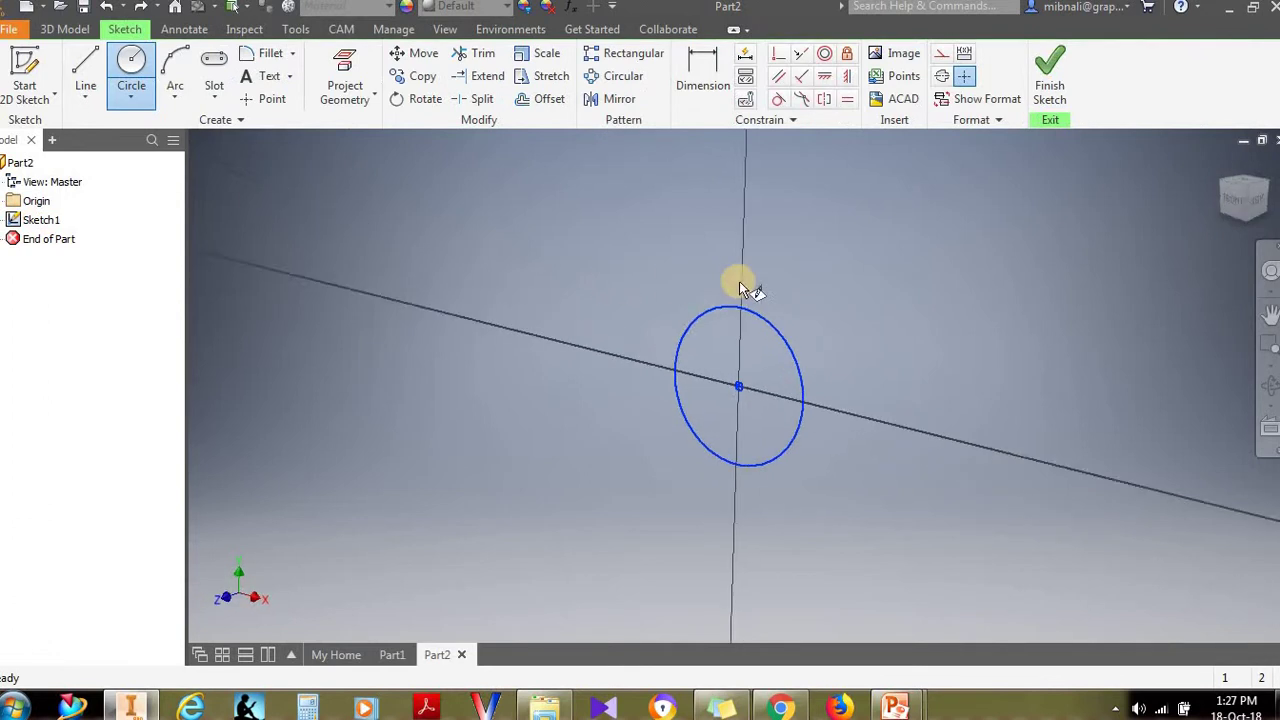
{"action": "left_click", "coordinate": [694, 60]}
{"action": "left_click", "coordinate": [797, 328]}
{"action": "left_click", "coordinate": [924, 322]}
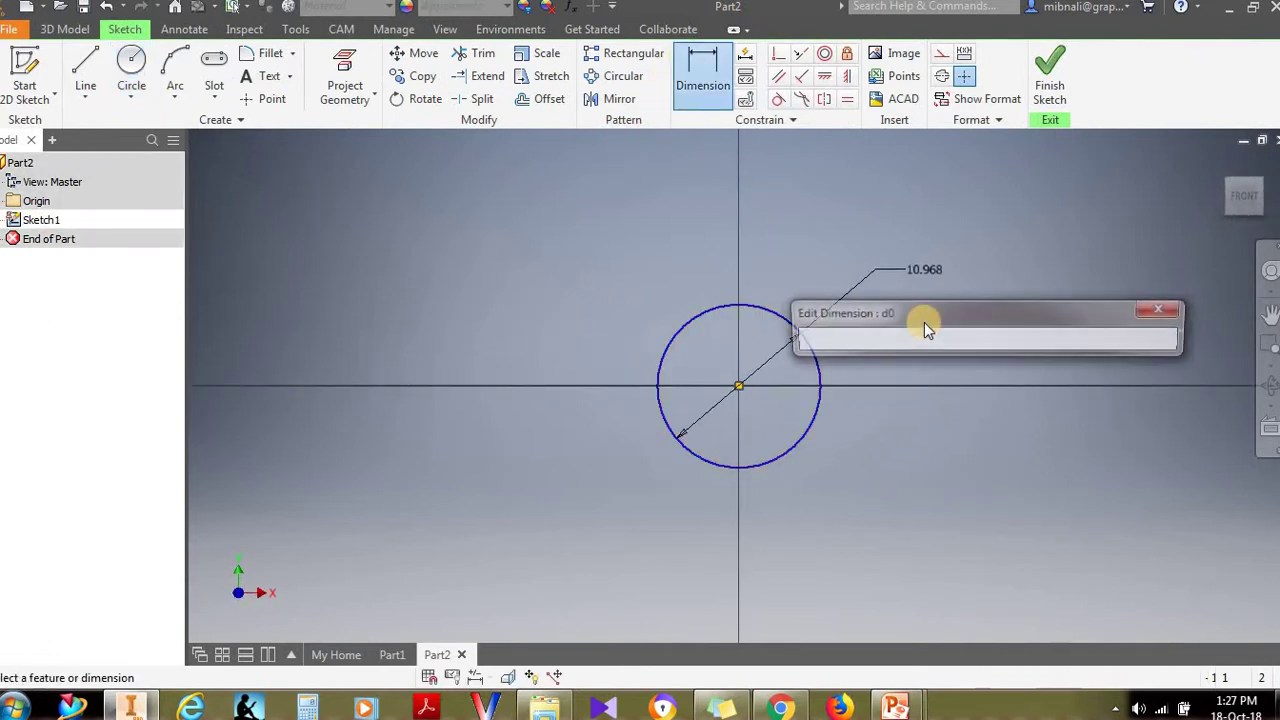
{"action": "type", "text": "10"}
{"action": "key", "text": "Return"}
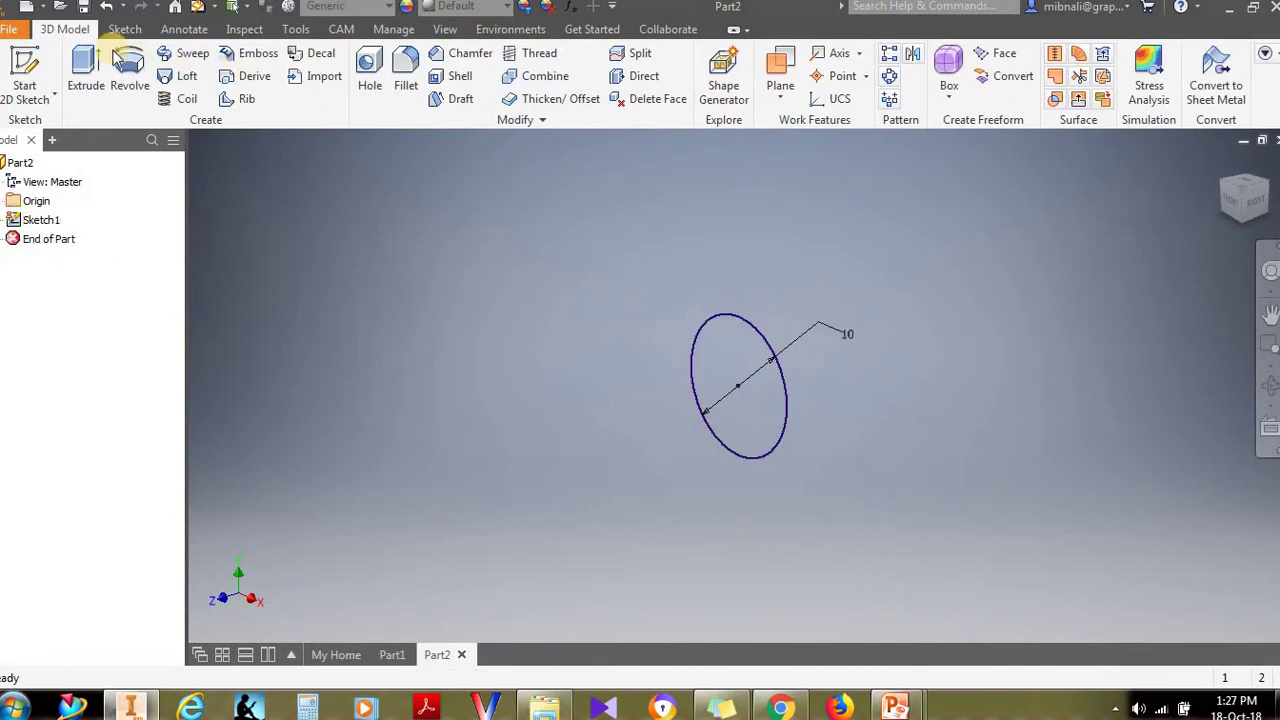
Step: Extrude the dimensioned circle 10 mm in the default direction as a solid
{"action": "left_click", "coordinate": [86, 75]}
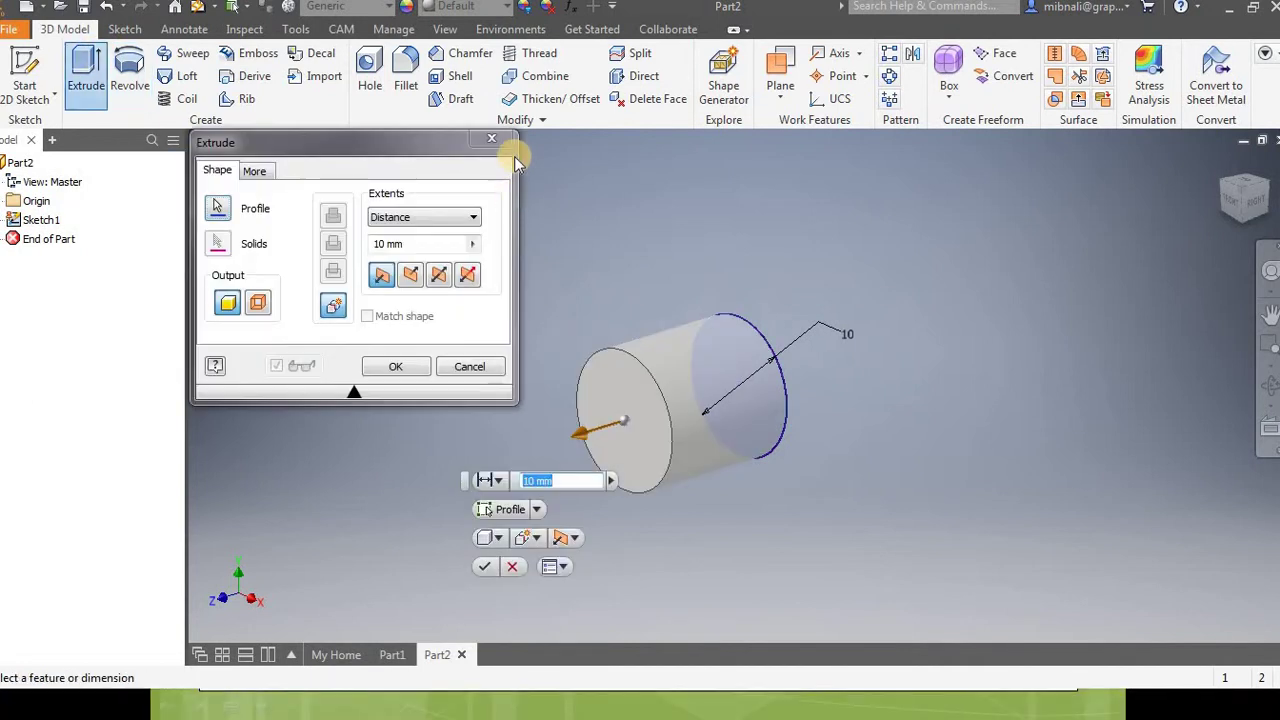
{"action": "key", "text": "Escape"}
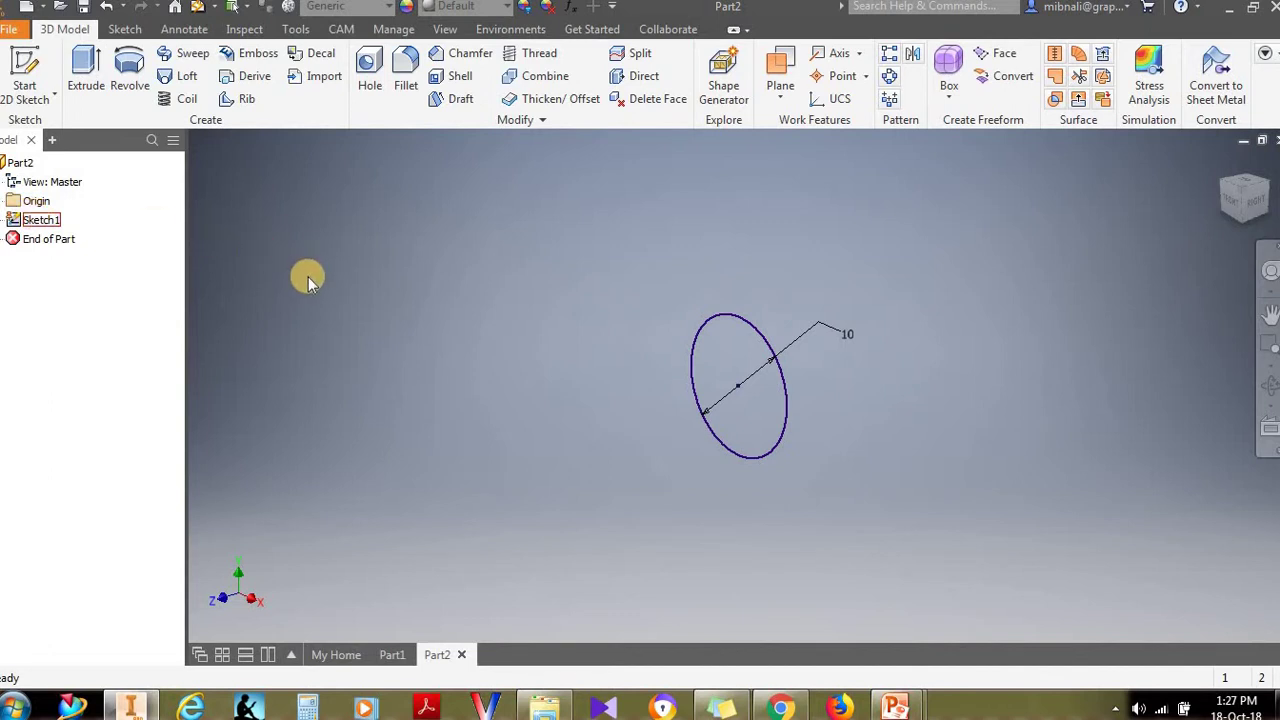
{"action": "left_click", "coordinate": [86, 72]}
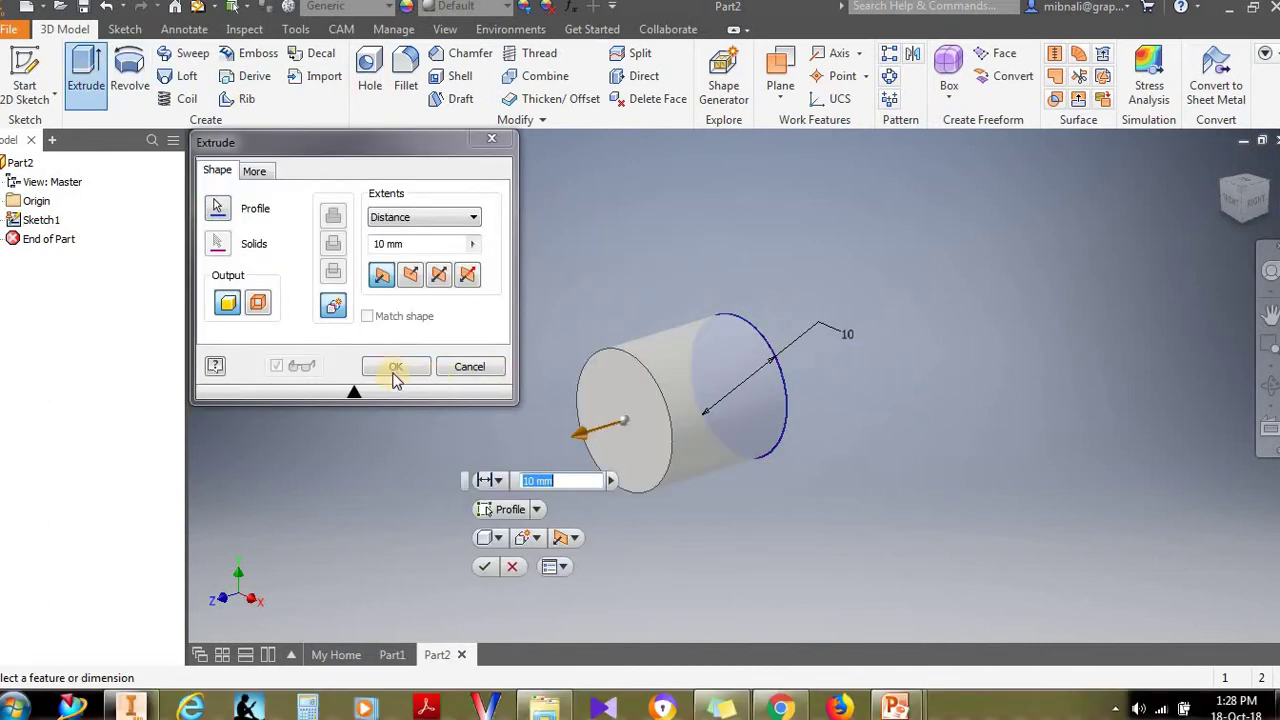
{"action": "left_click", "coordinate": [393, 370]}
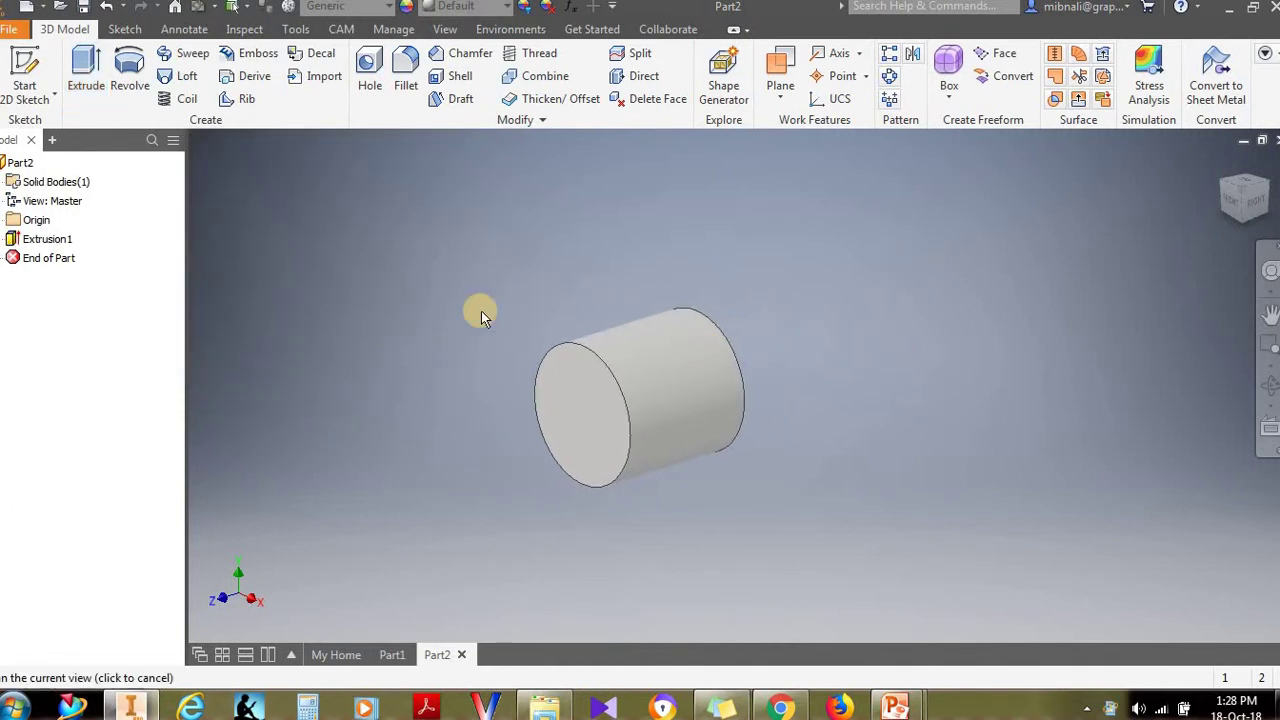
Step: Expand the extrusion in the model tree and switch its sketch's visibility on and back off
{"action": "left_click", "coordinate": [30, 260]}
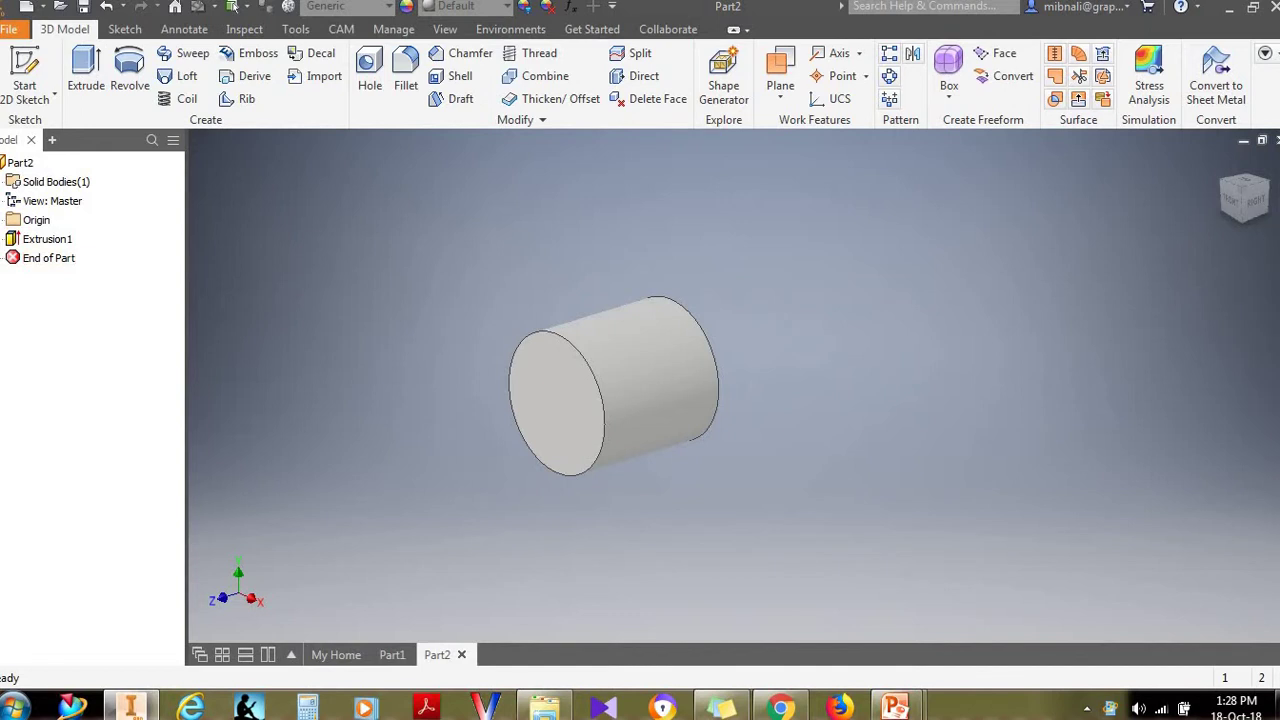
{"action": "left_click", "coordinate": [16, 243]}
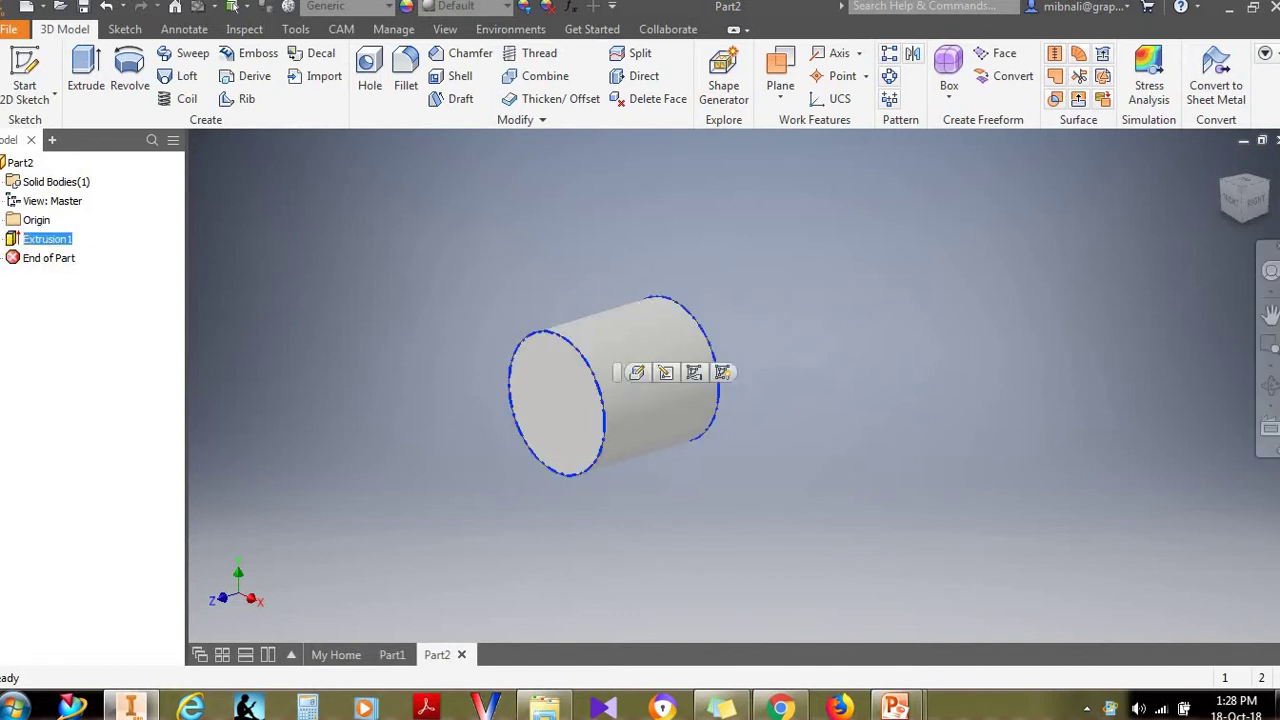
{"action": "left_click", "coordinate": [3, 239]}
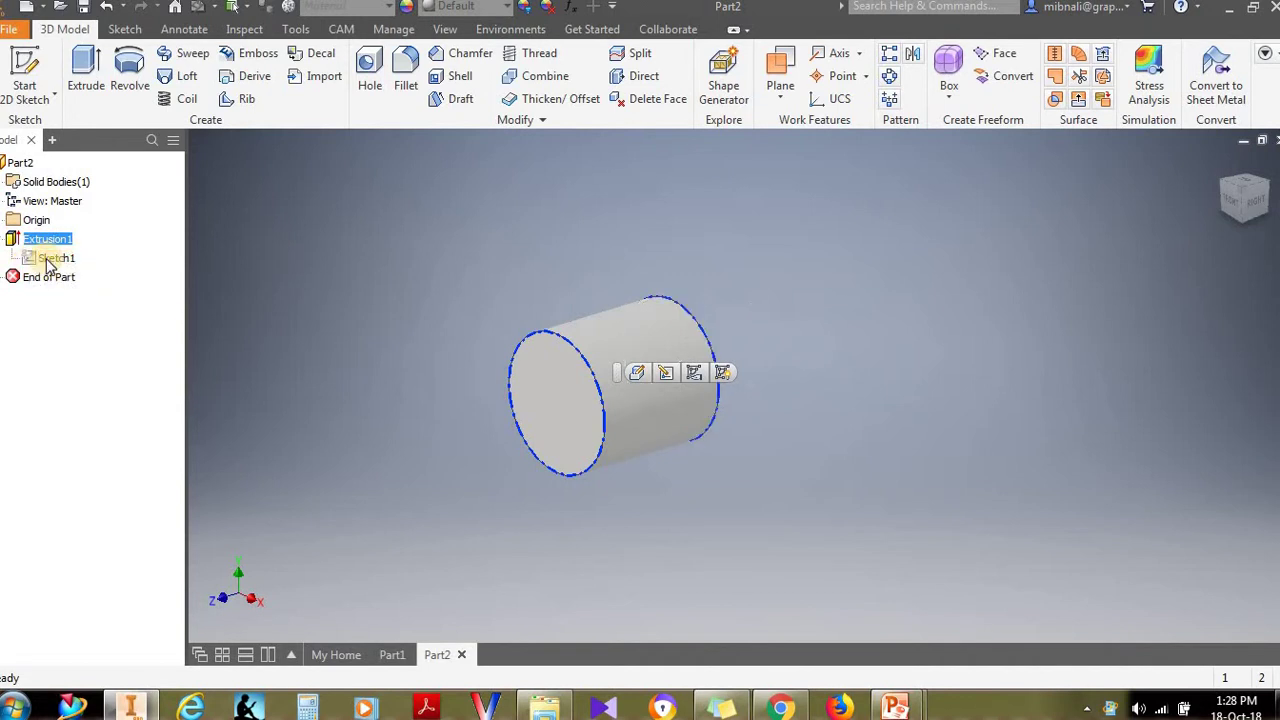
{"action": "right_click", "coordinate": [80, 257]}
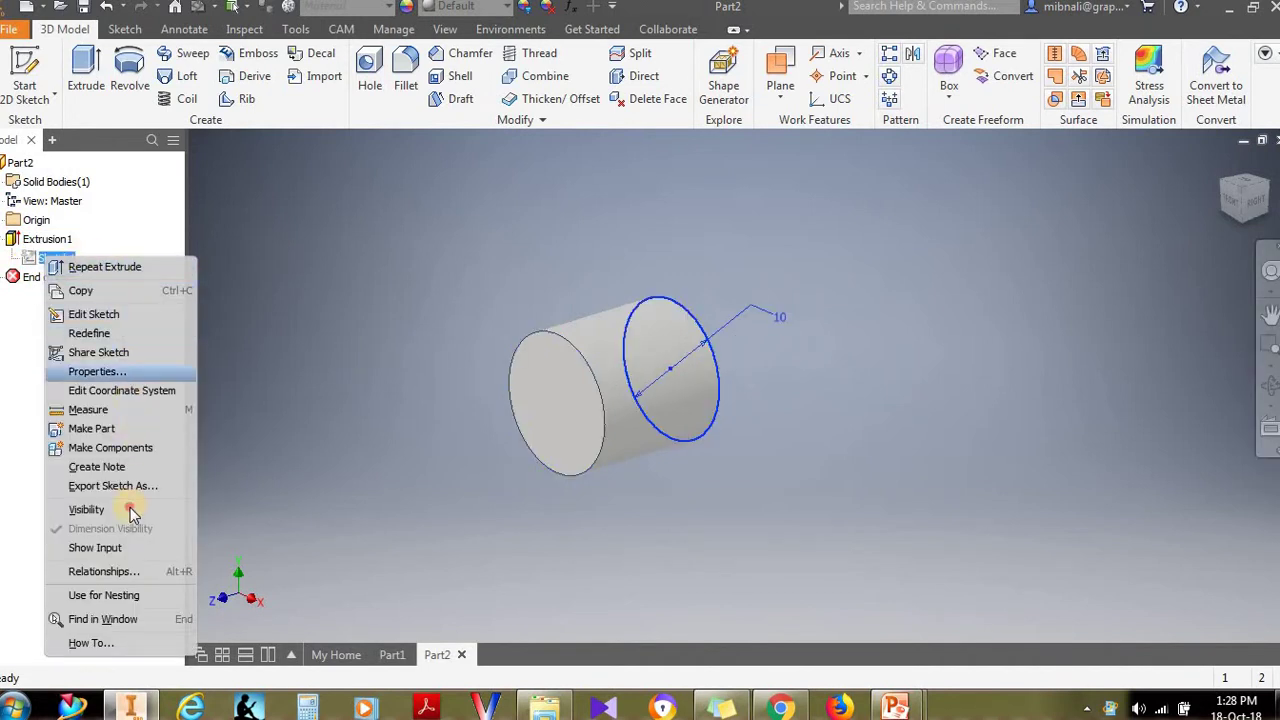
{"action": "left_click", "coordinate": [755, 350]}
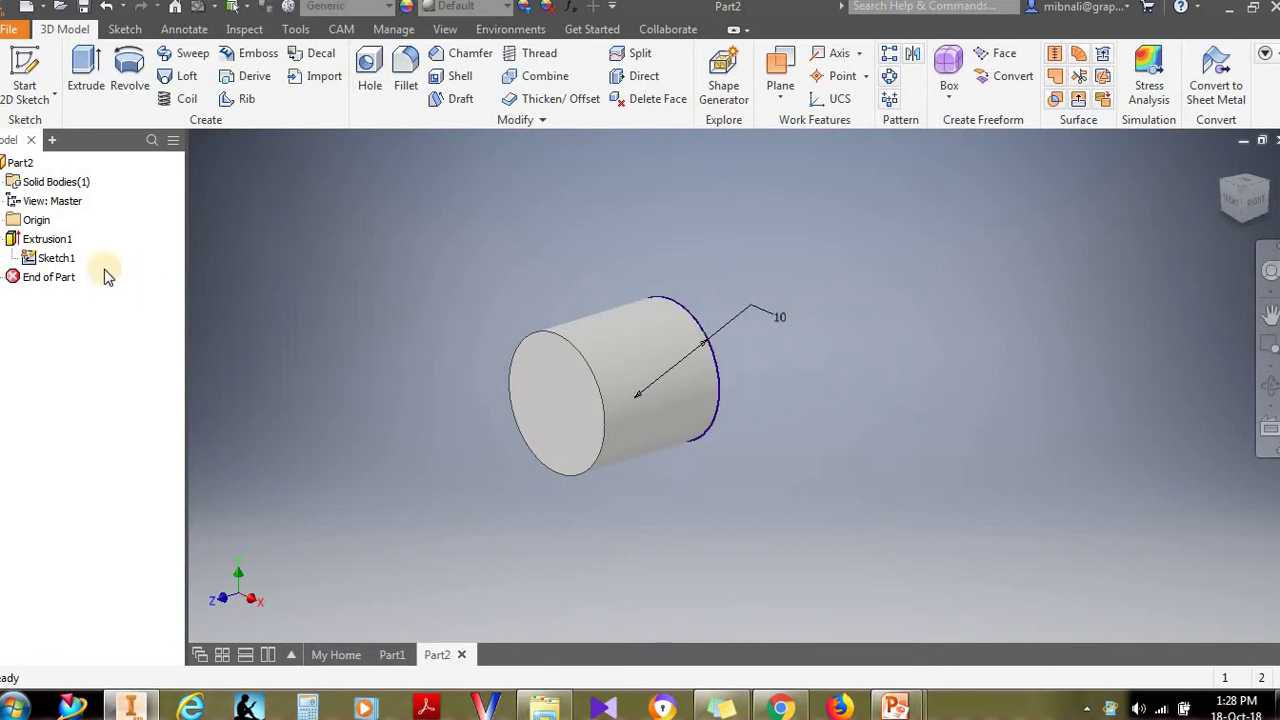
{"action": "right_click", "coordinate": [60, 260]}
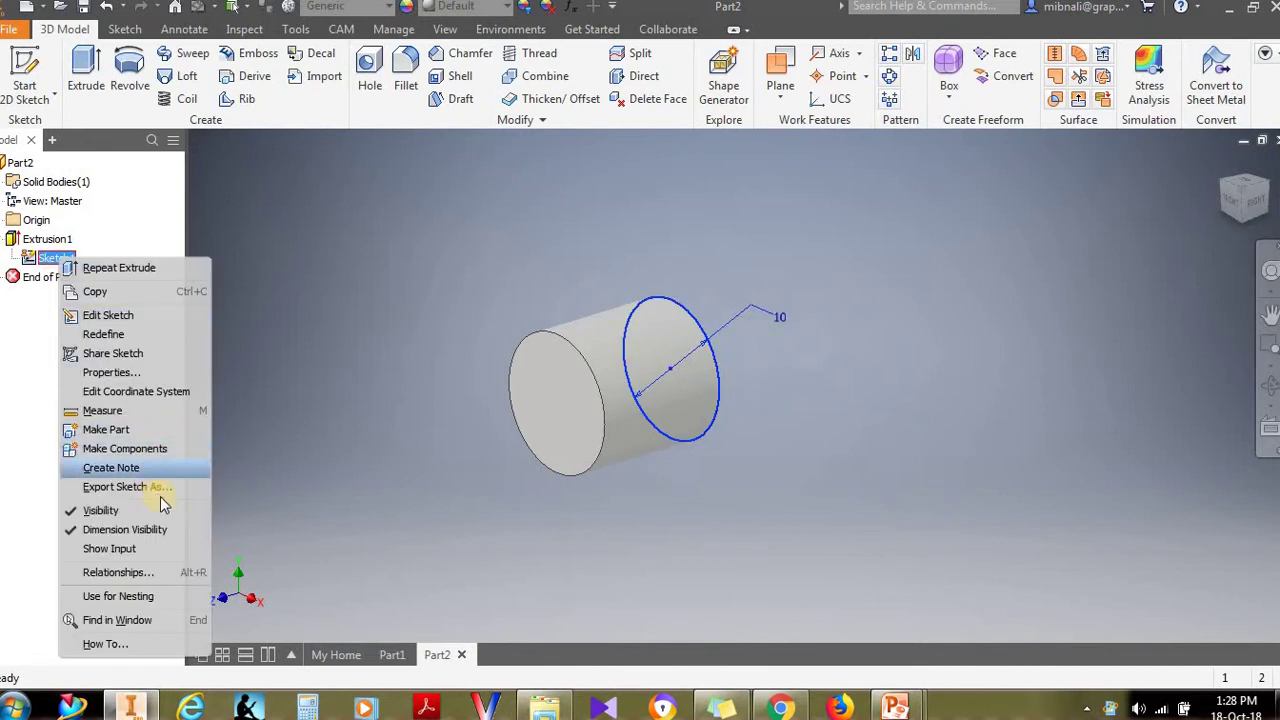
{"action": "left_click", "coordinate": [160, 506]}
{"action": "left_click", "coordinate": [425, 280]}
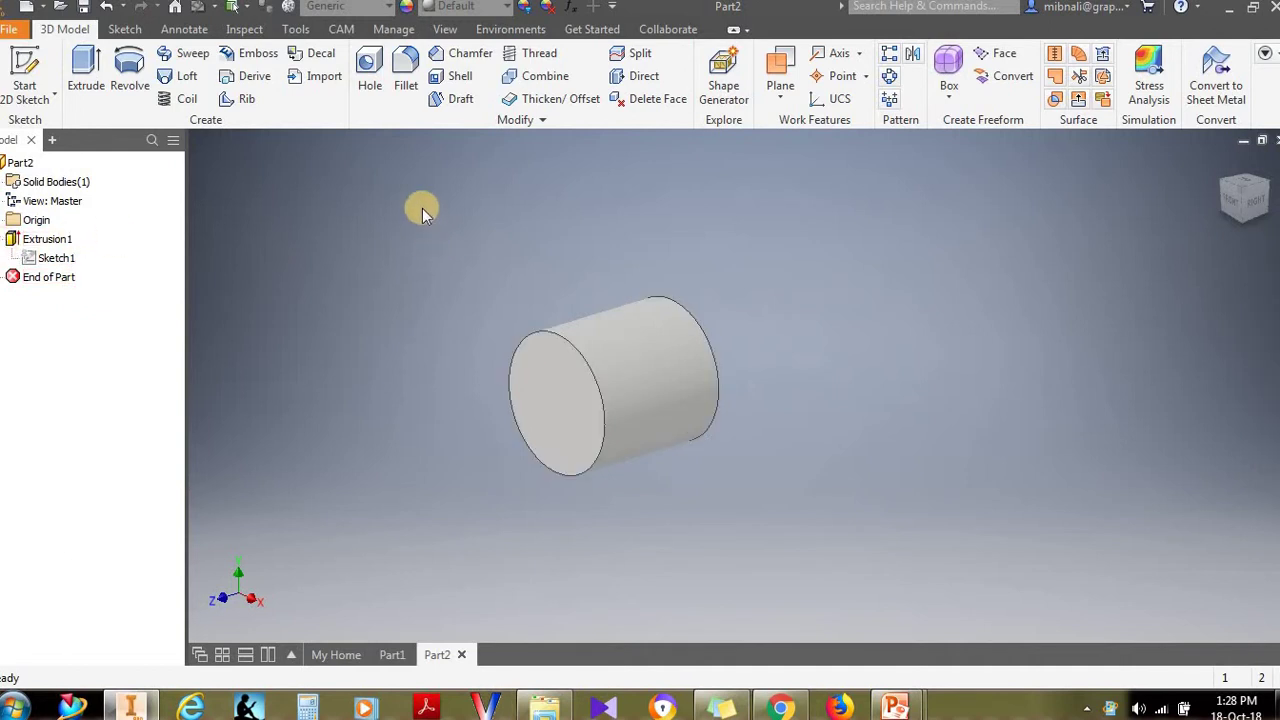
Step: Start a new sketch on the cylinder's front end face and project the face's circular edge into it
{"action": "left_click", "coordinate": [25, 75]}
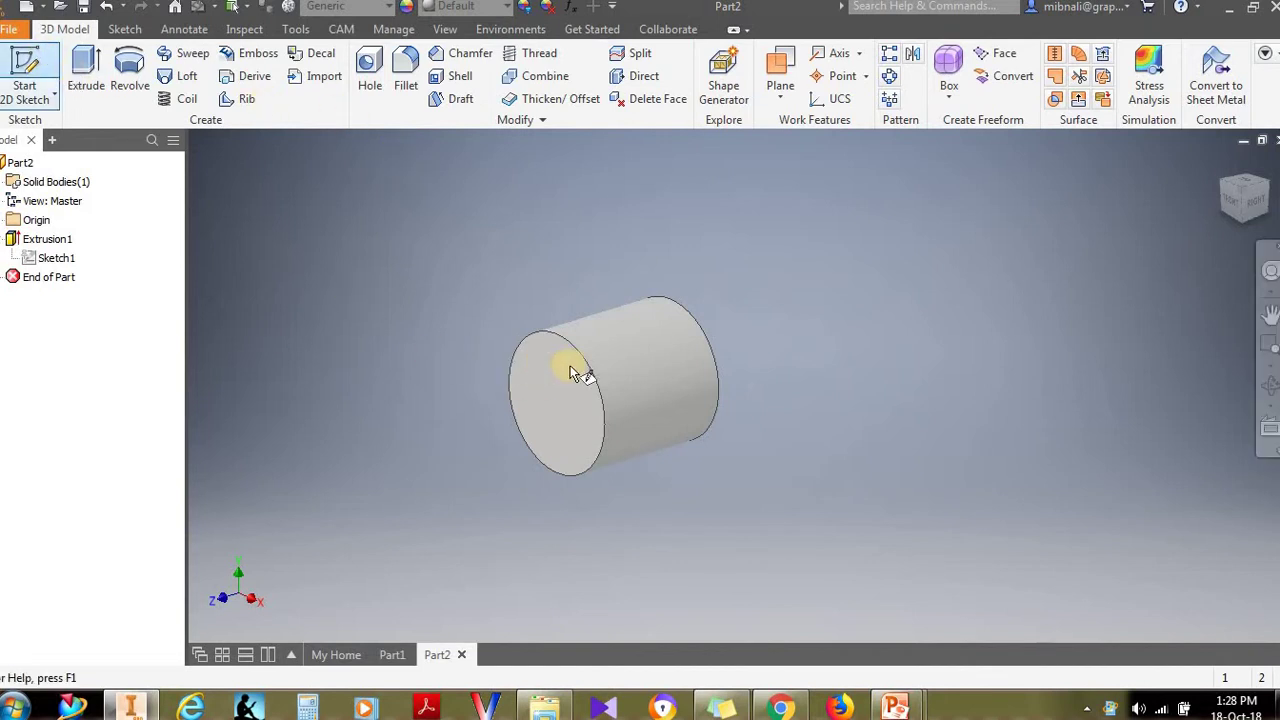
{"action": "left_click", "coordinate": [588, 398]}
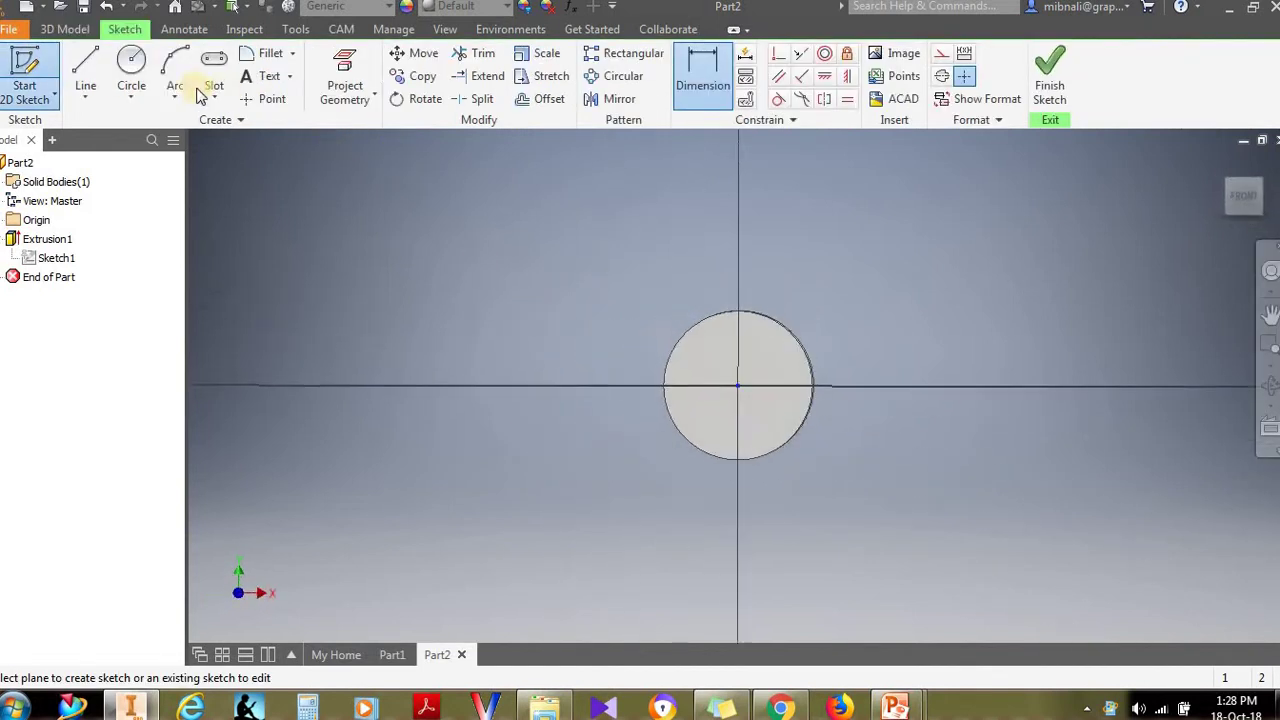
{"action": "key", "text": "l"}
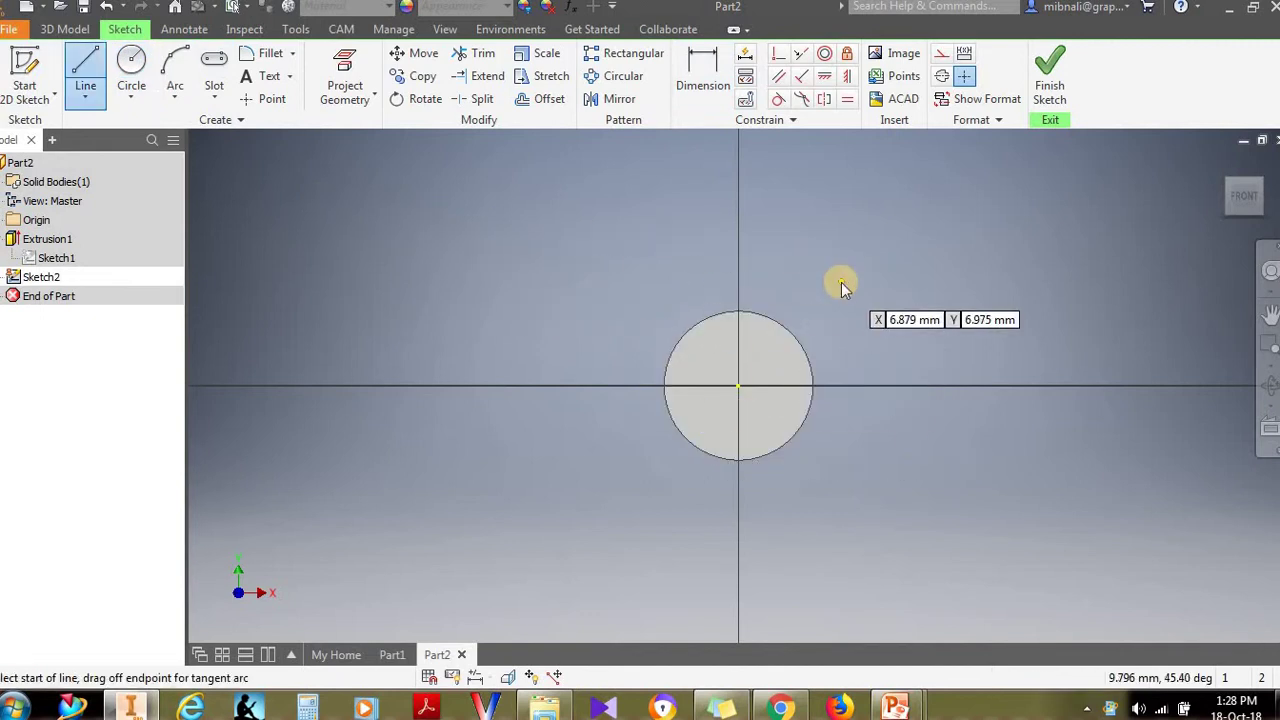
{"action": "key", "text": "Escape"}
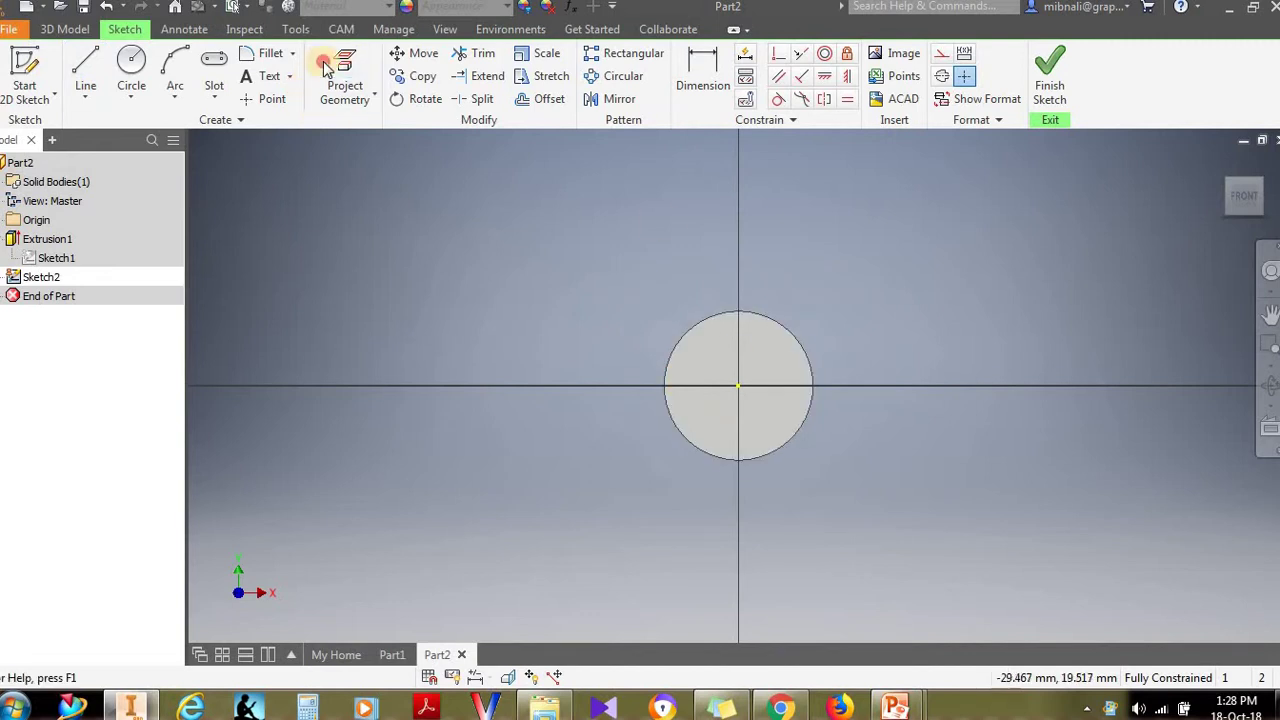
{"action": "left_click", "coordinate": [344, 82]}
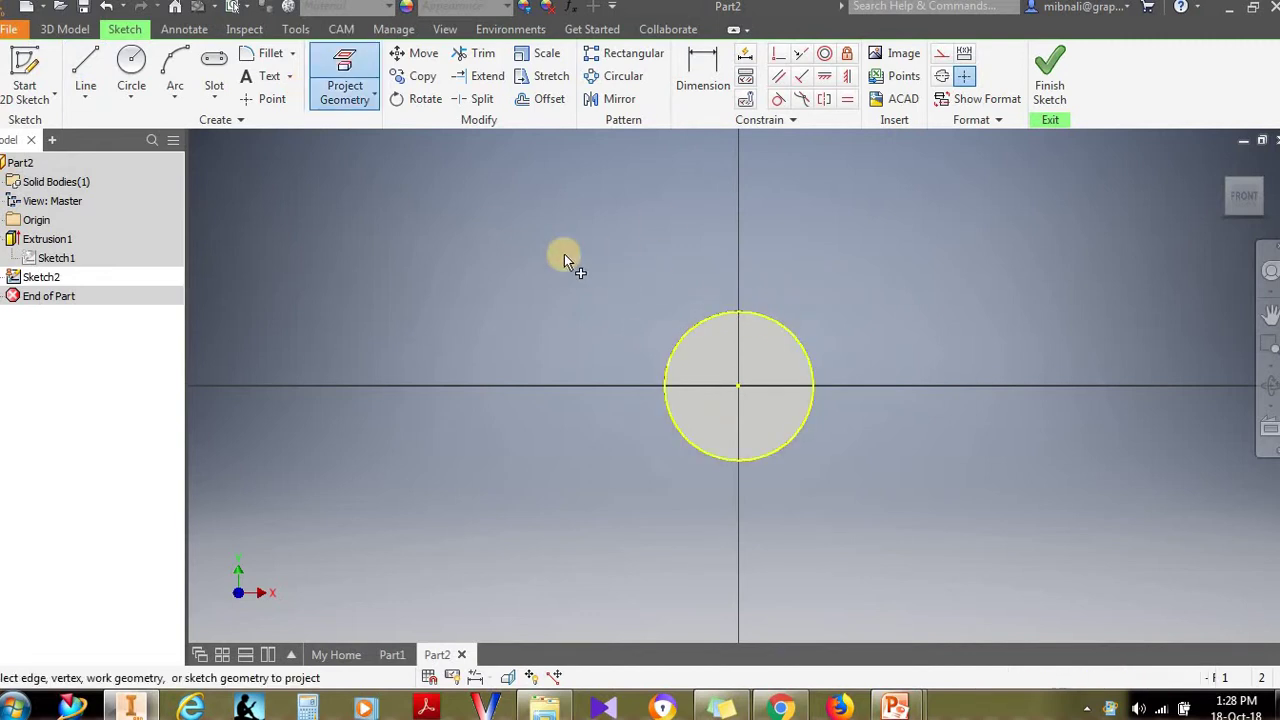
Step: Sketch a vertical chord line about 8.3 mm long across the end-face circle, left of its centre, and finish the sketch
{"action": "left_click", "coordinate": [85, 70]}
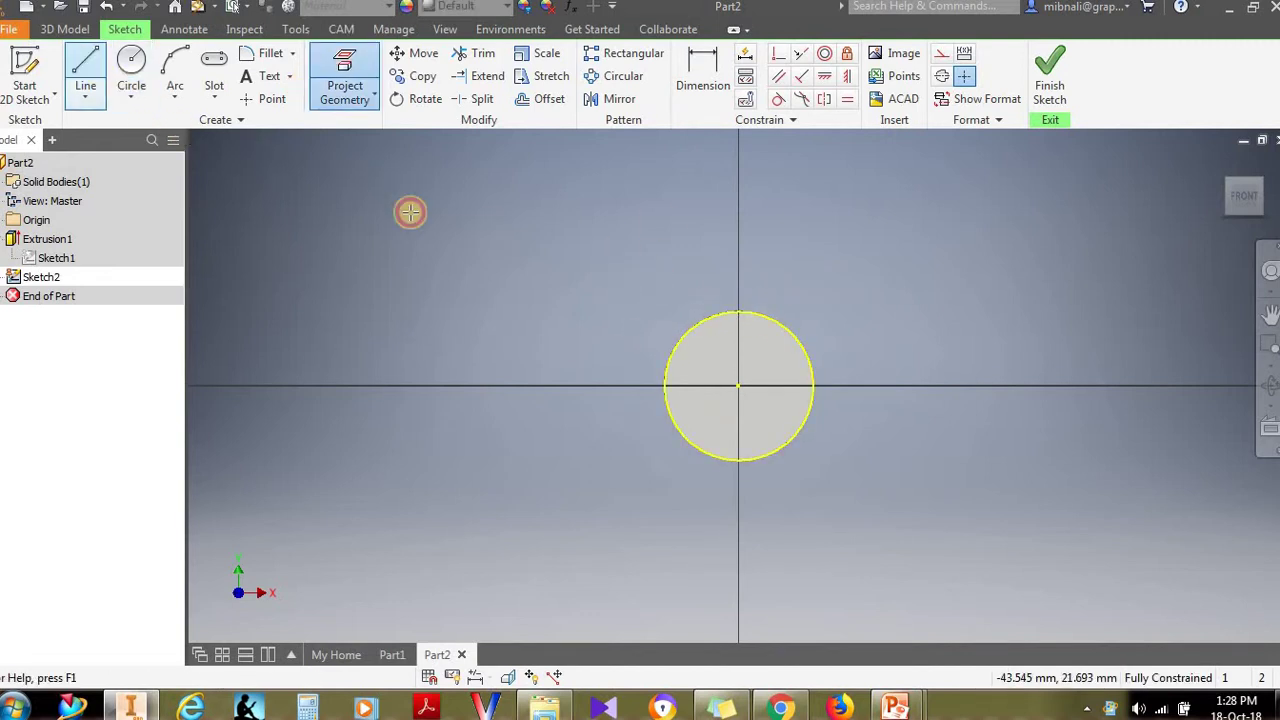
{"action": "left_click", "coordinate": [713, 316]}
{"action": "left_click", "coordinate": [716, 450]}
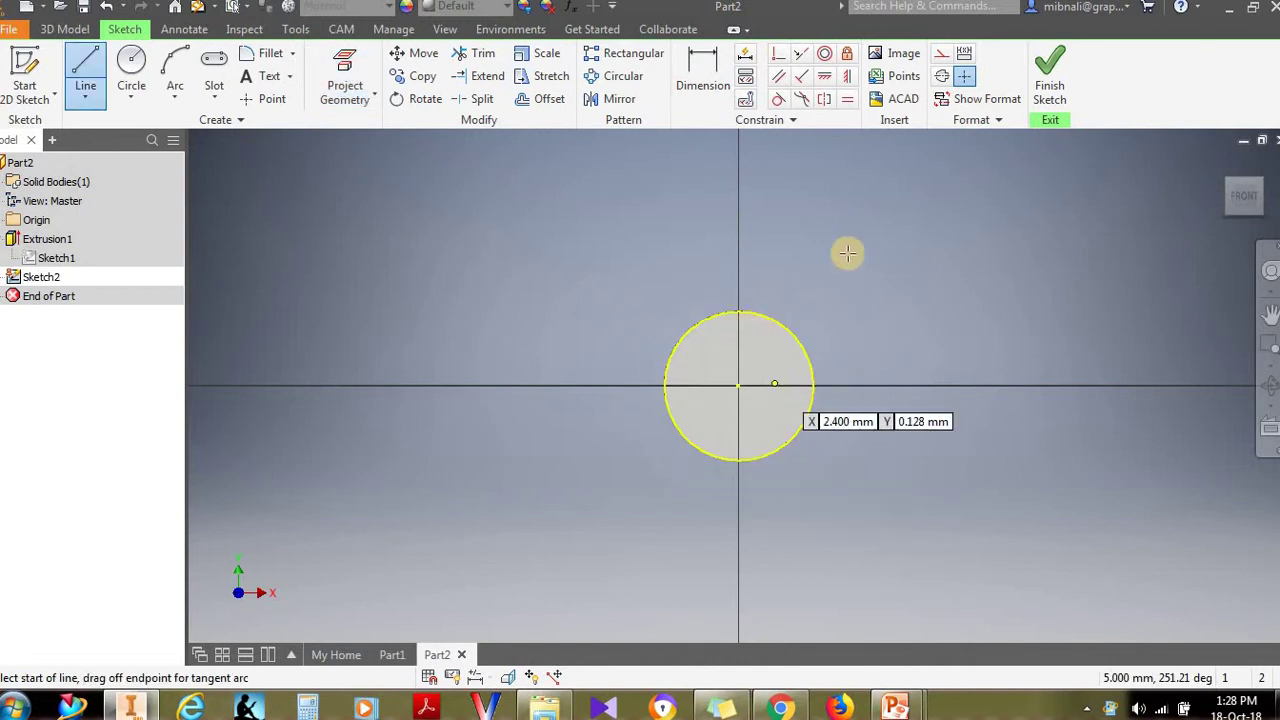
{"action": "right_click", "coordinate": [759, 304]}
{"action": "left_click", "coordinate": [812, 306]}
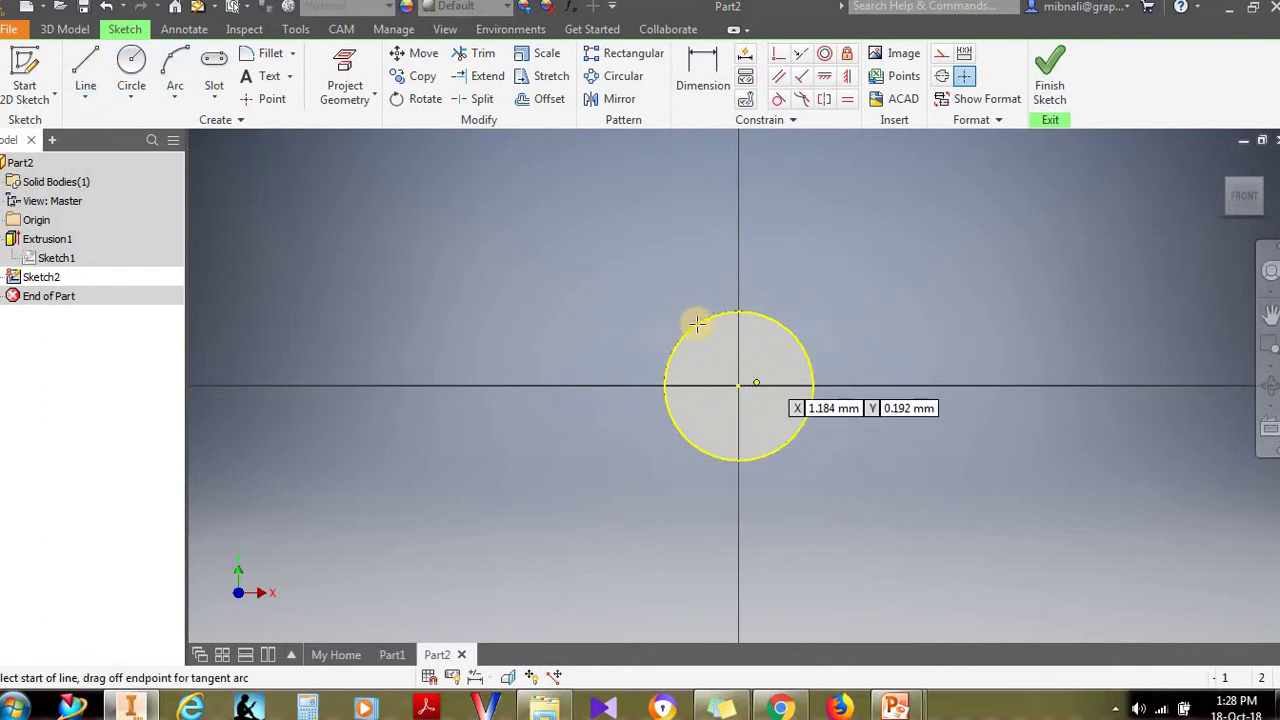
{"action": "left_click", "coordinate": [697, 487]}
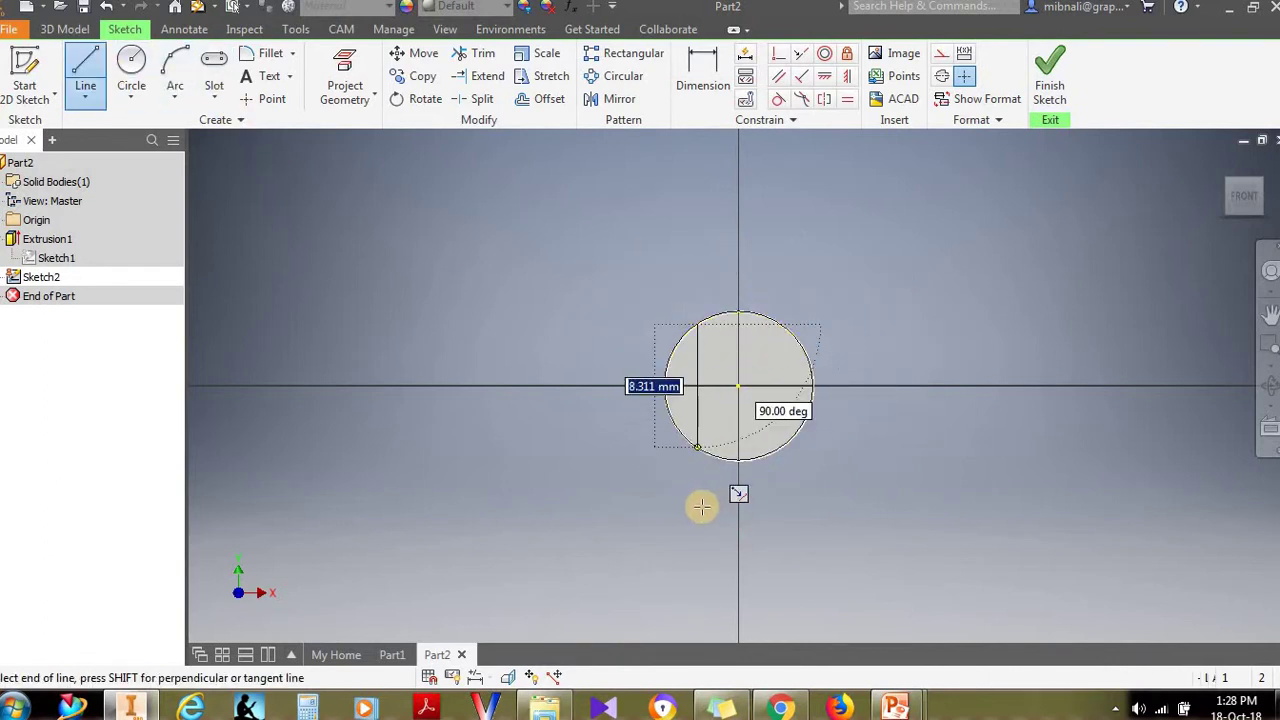
{"action": "left_click", "coordinate": [695, 505]}
{"action": "key", "text": "x"}
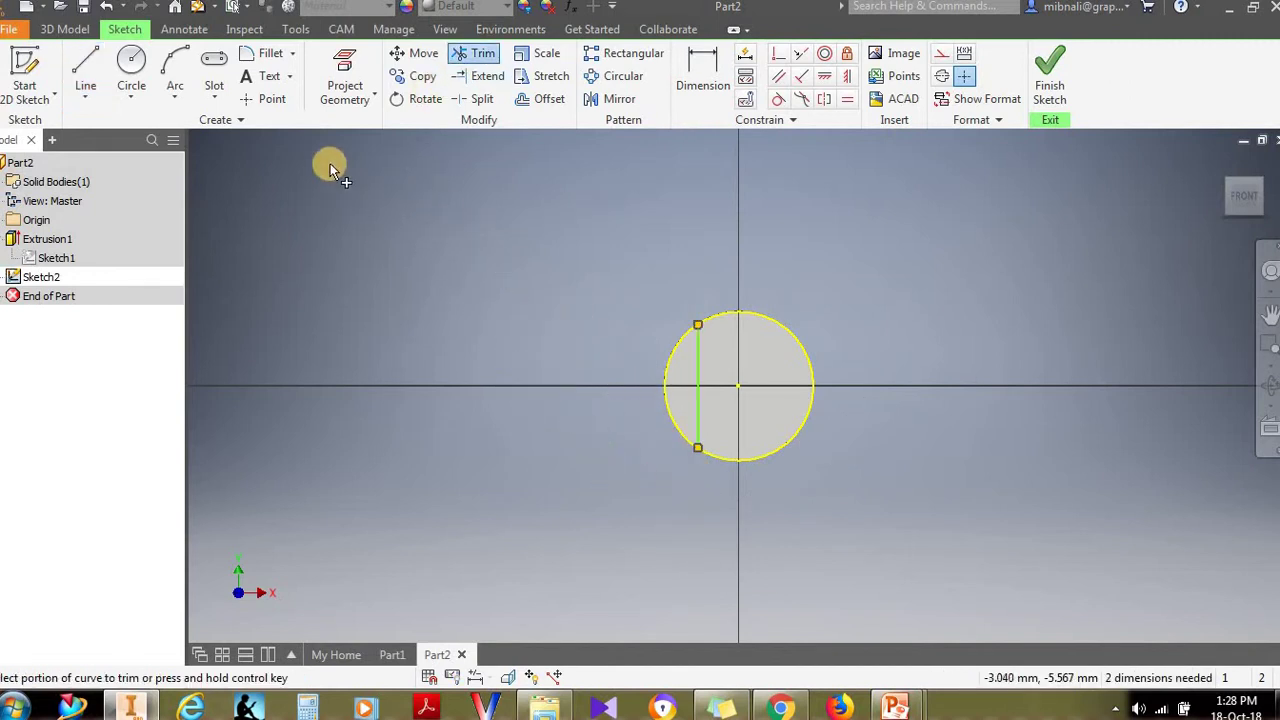
{"action": "left_click", "coordinate": [1050, 75]}
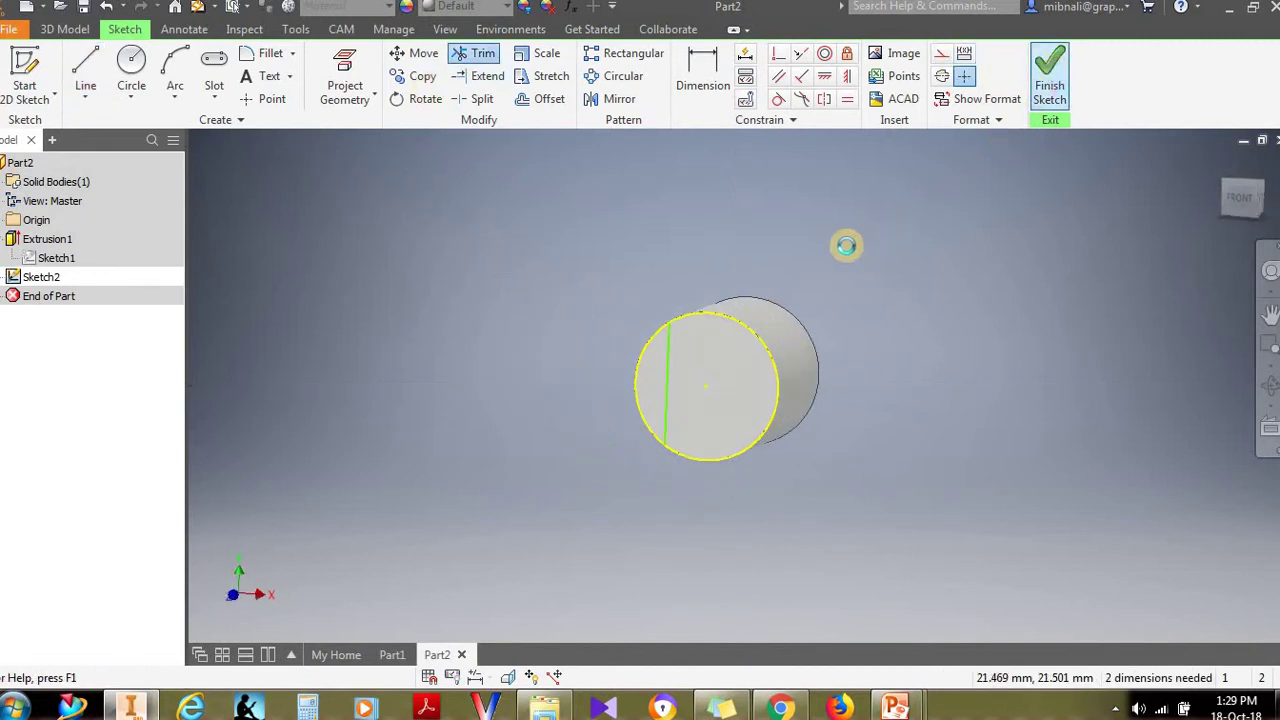
Step: Extrude the smaller circle segment beside the chord 5 mm outward, joined to the cylinder, and expand the new extrusion in the model tree
{"action": "key", "text": "e"}
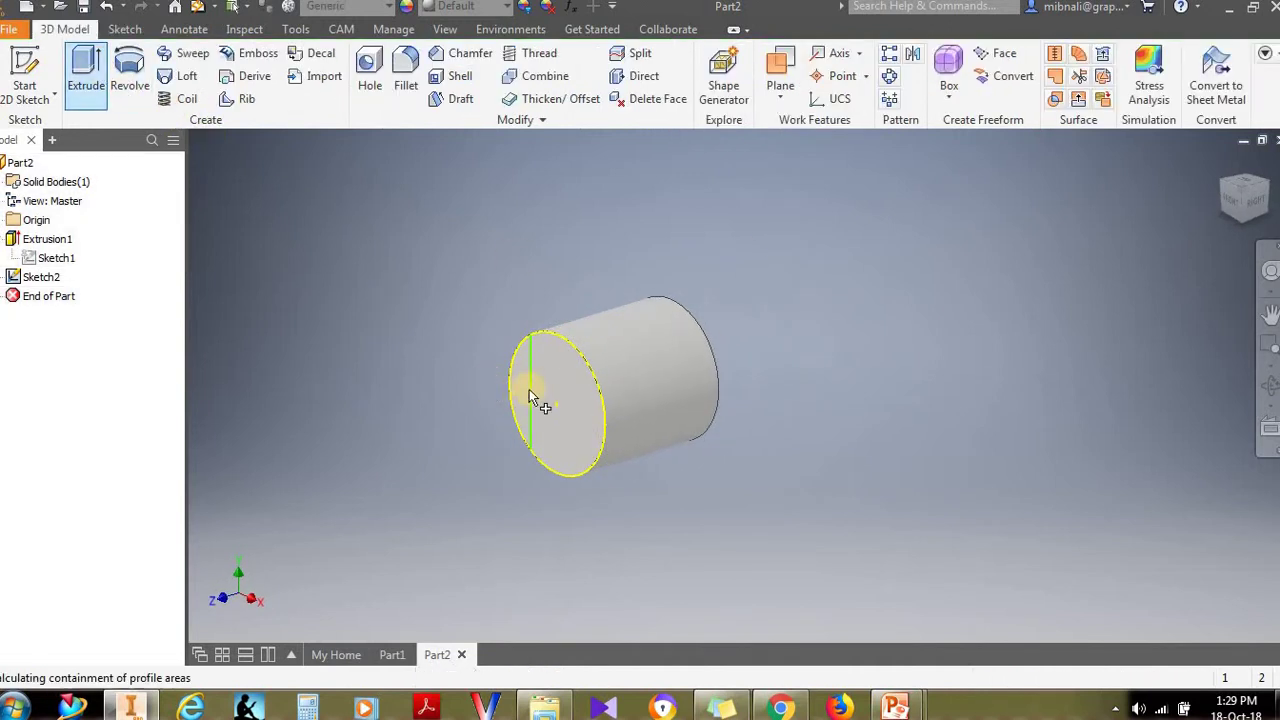
{"action": "scroll", "coordinate": [740, 395], "scroll_direction": "down", "scroll_amount": 3}
{"action": "scroll", "coordinate": [728, 360], "scroll_direction": "up", "scroll_amount": 8}
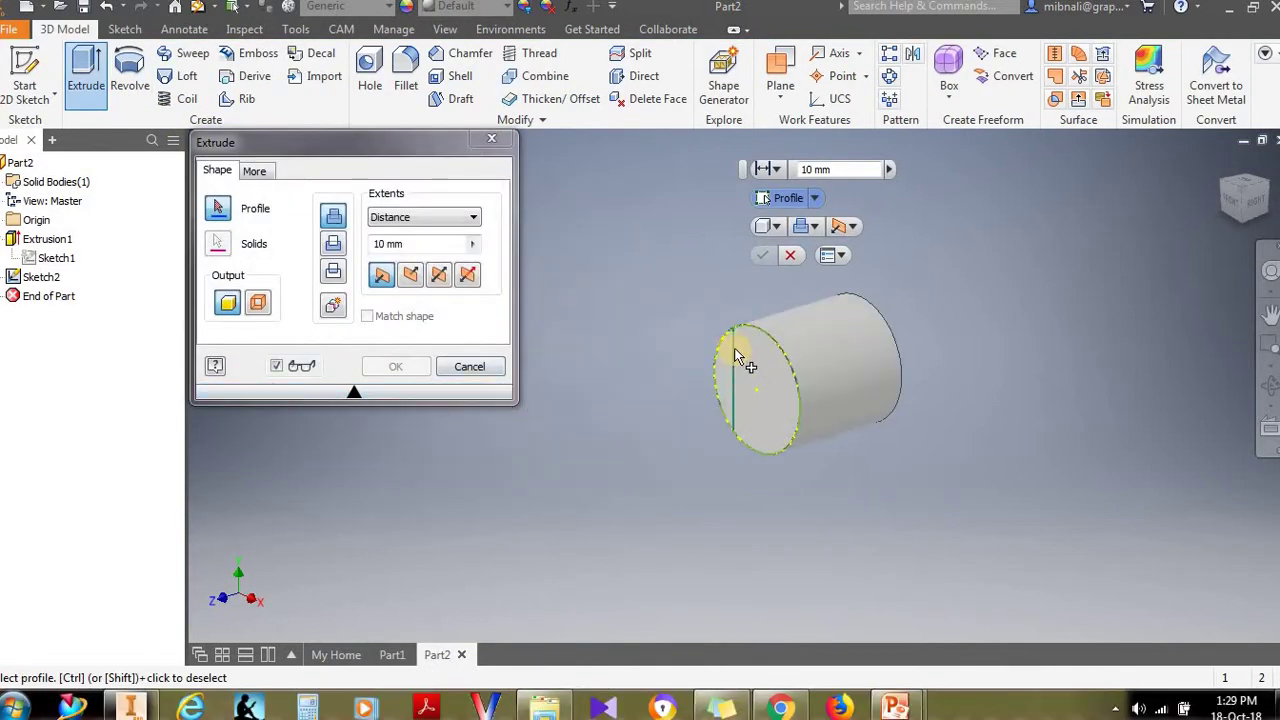
{"action": "scroll", "coordinate": [740, 395], "scroll_direction": "down", "scroll_amount": 3}
{"action": "scroll", "coordinate": [617, 346], "scroll_direction": "up", "scroll_amount": 3}
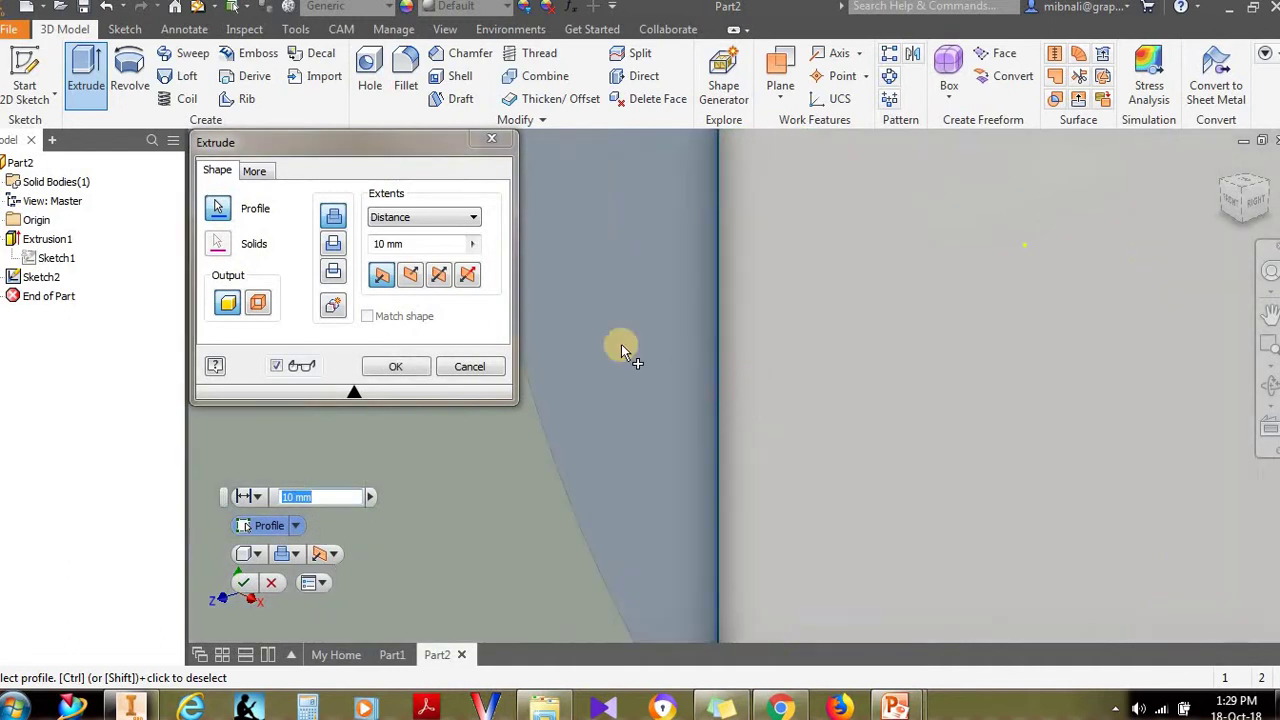
{"action": "scroll", "coordinate": [617, 346], "scroll_direction": "down", "scroll_amount": 5}
{"action": "left_click", "coordinate": [340, 240]}
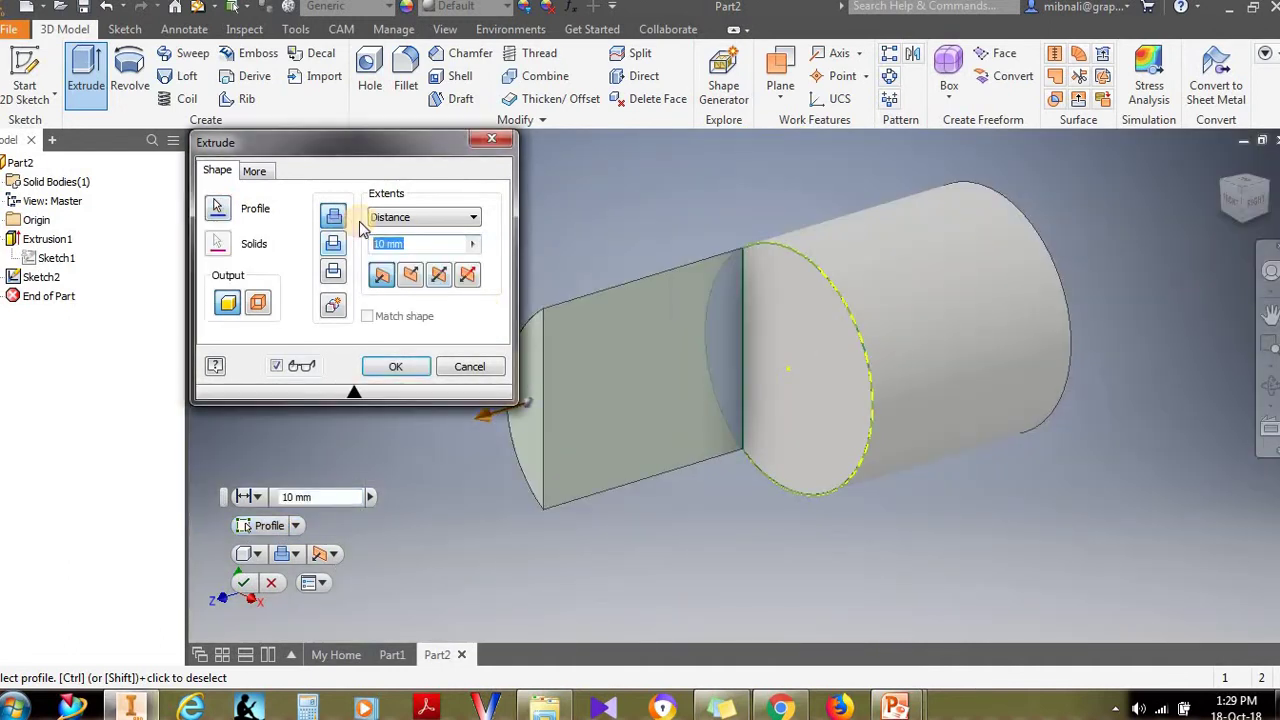
{"action": "type", "text": "5"}
{"action": "key", "text": "Return"}
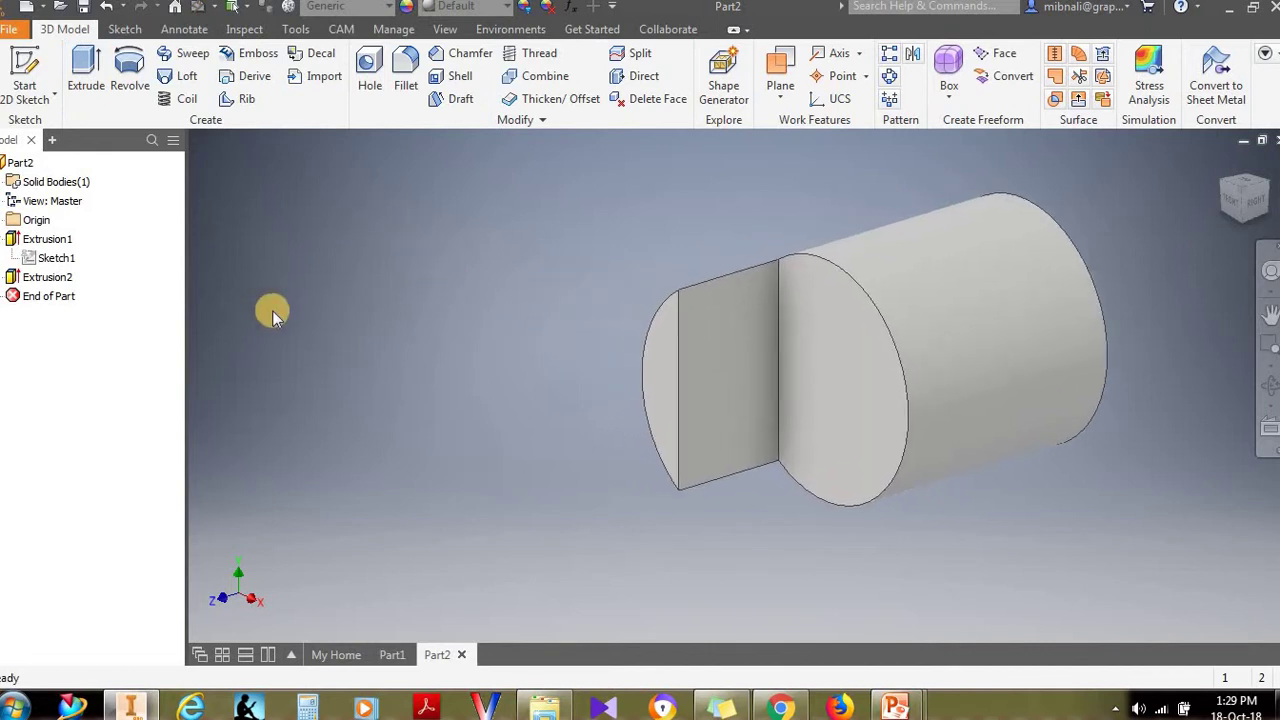
{"action": "middle_click_drag", "start_coordinate": [389, 329], "coordinate": [391, 329], "text": "shift"}
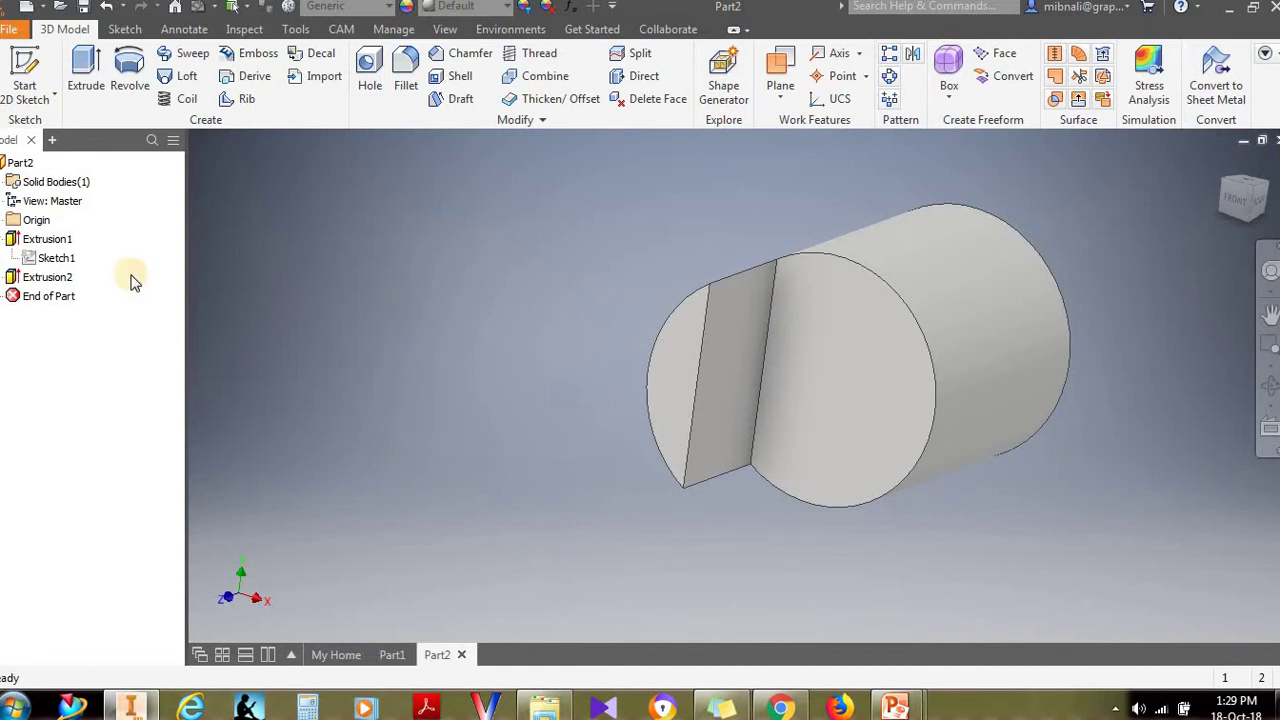
{"action": "left_click", "coordinate": [6, 278]}
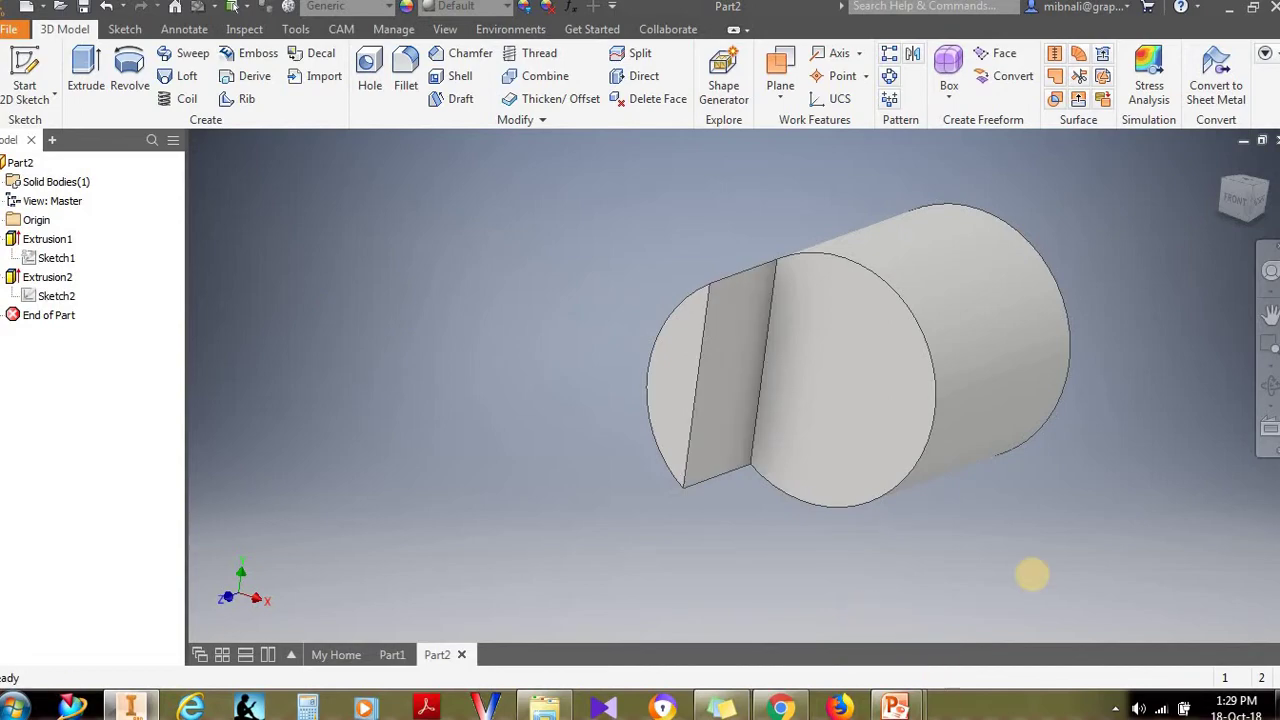
{"action": "key", "text": "alt+Tab"}
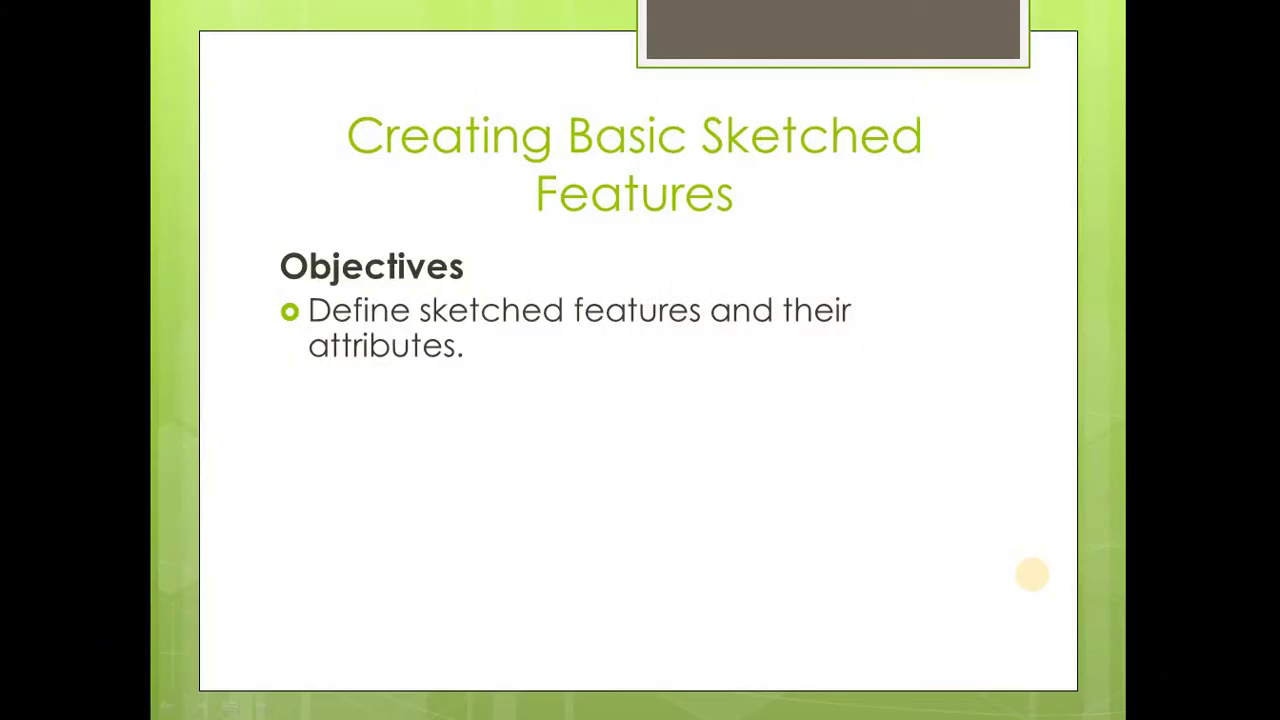
{"action": "left_click", "coordinate": [1032, 574]}
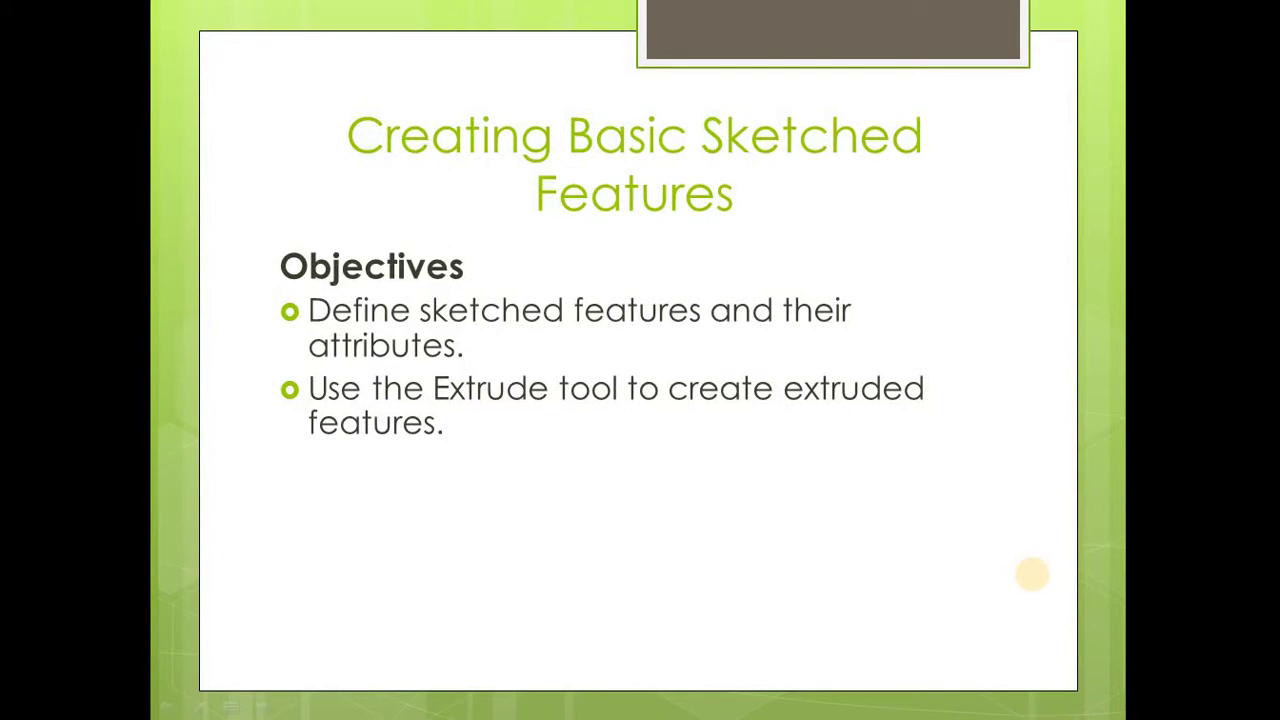
{"action": "left_click", "coordinate": [1032, 574]}
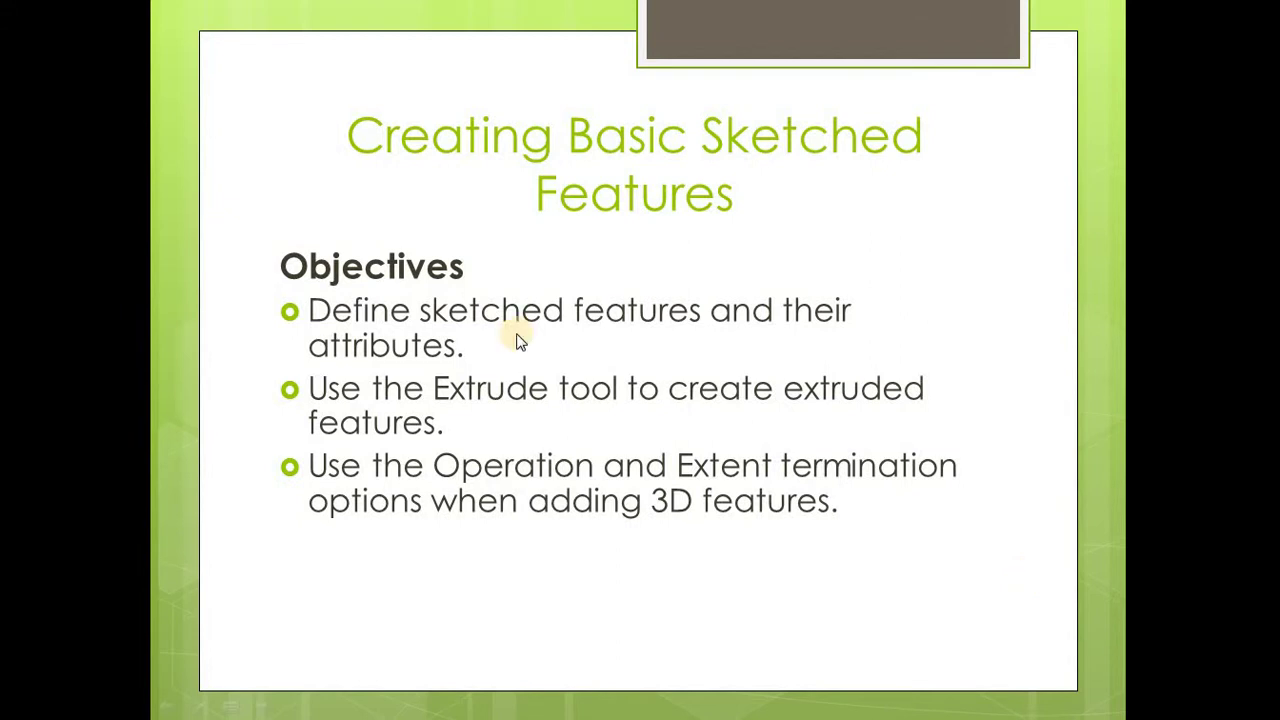
{"action": "key", "text": "alt+Tab"}
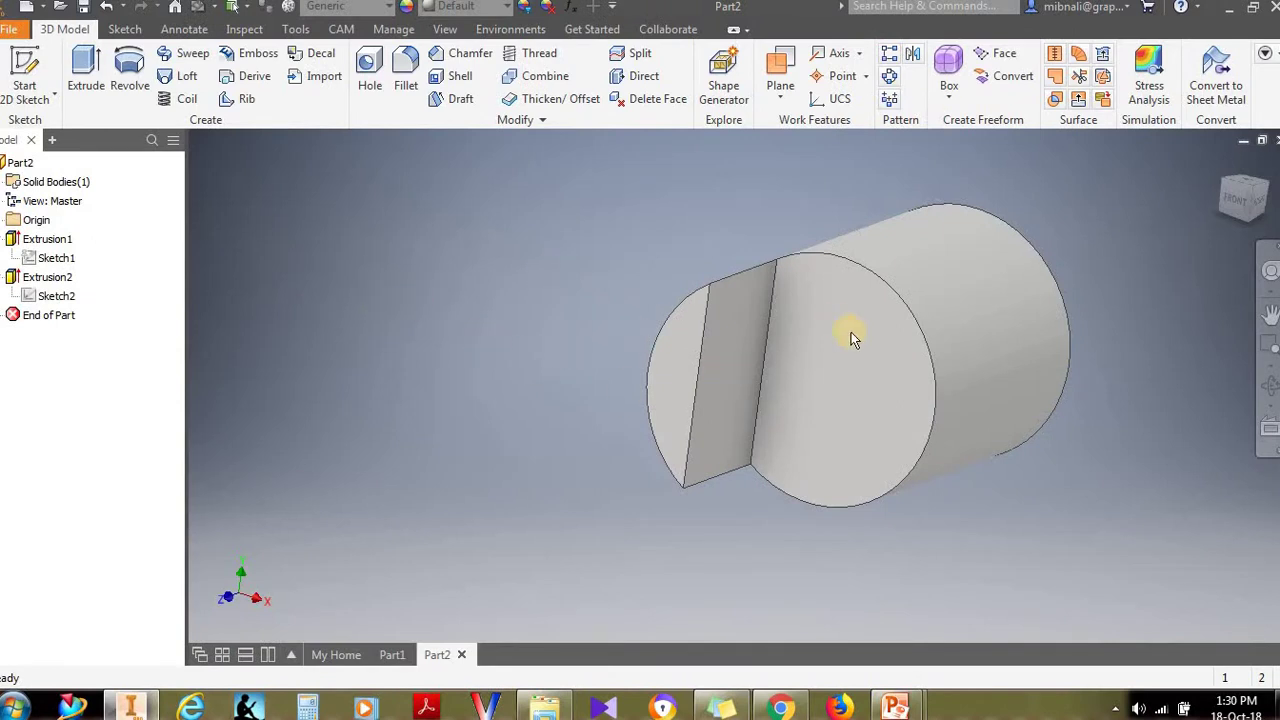
Step: Open the segment extrusion for editing, examine its dialog and mini-toolbar, and close it without changes
{"action": "double_click", "coordinate": [50, 279]}
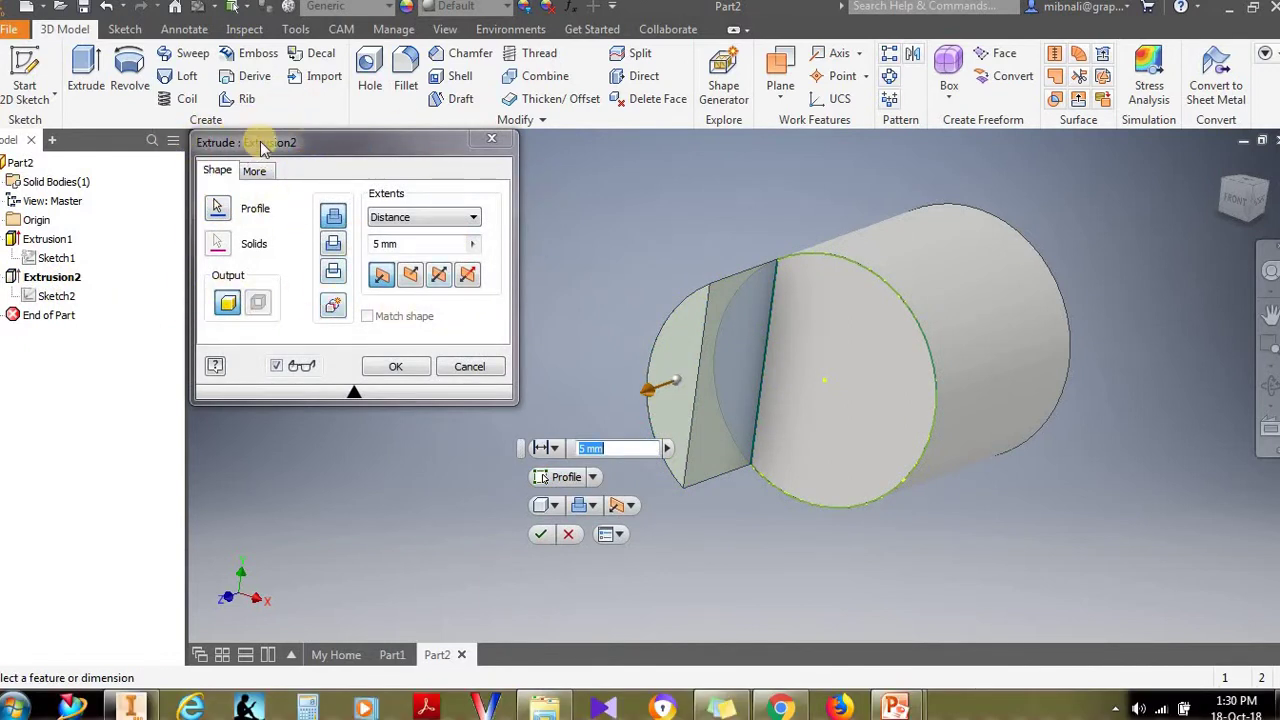
{"action": "left_click_drag", "start_coordinate": [261, 145], "coordinate": [259, 119]}
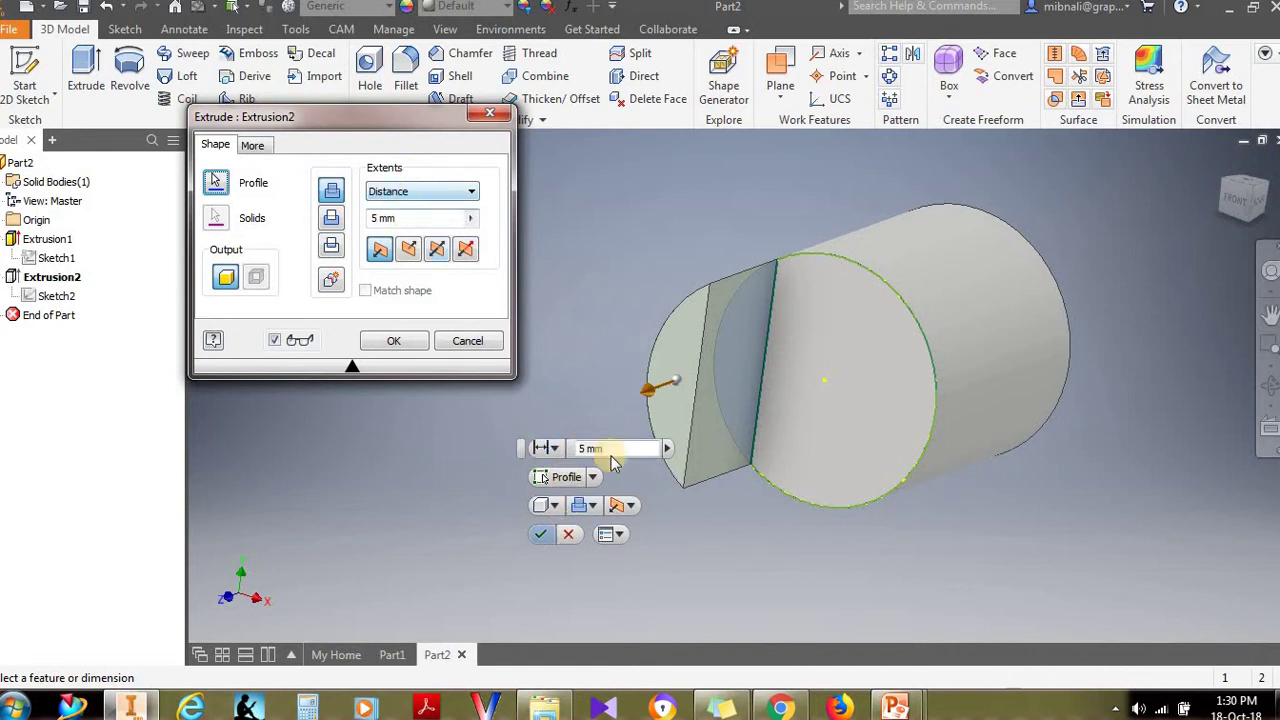
{"action": "left_click", "coordinate": [488, 114]}
Step: Turn off the Mini-Toolbar display and reopen the segment extrusion's settings to check the effect, closing them without changes
{"action": "left_click", "coordinate": [490, 30]}
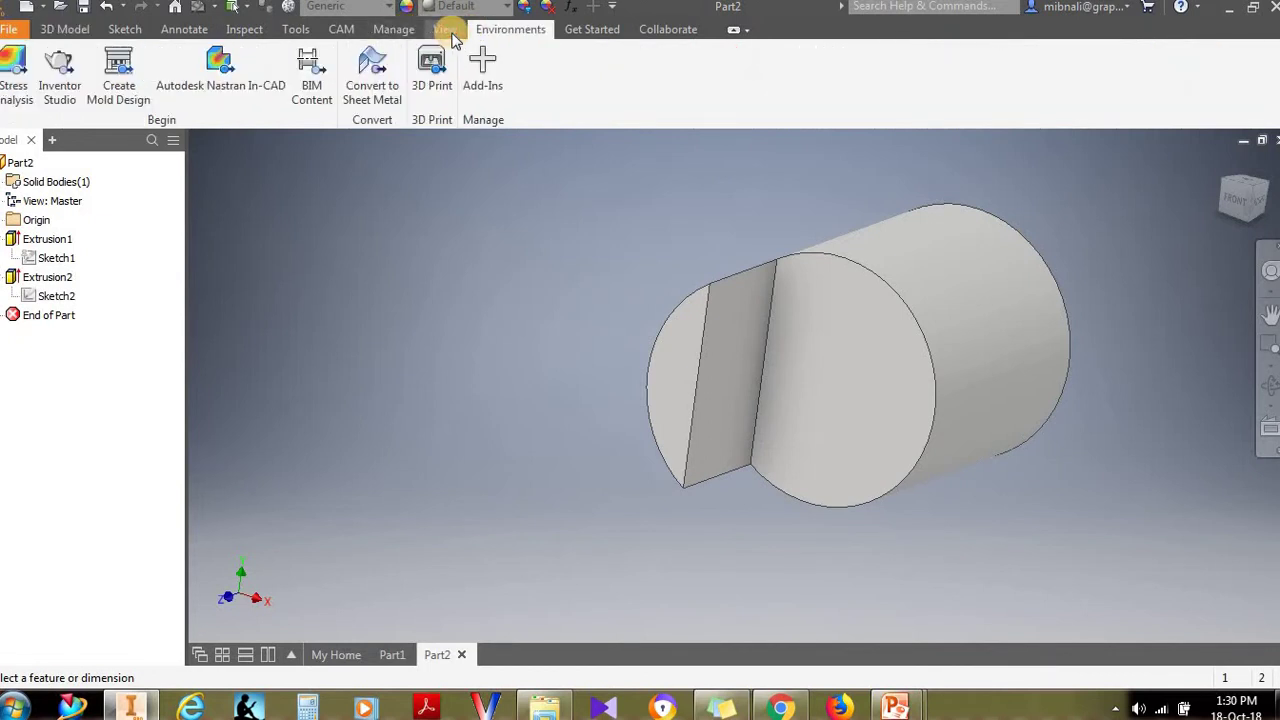
{"action": "left_click", "coordinate": [449, 33]}
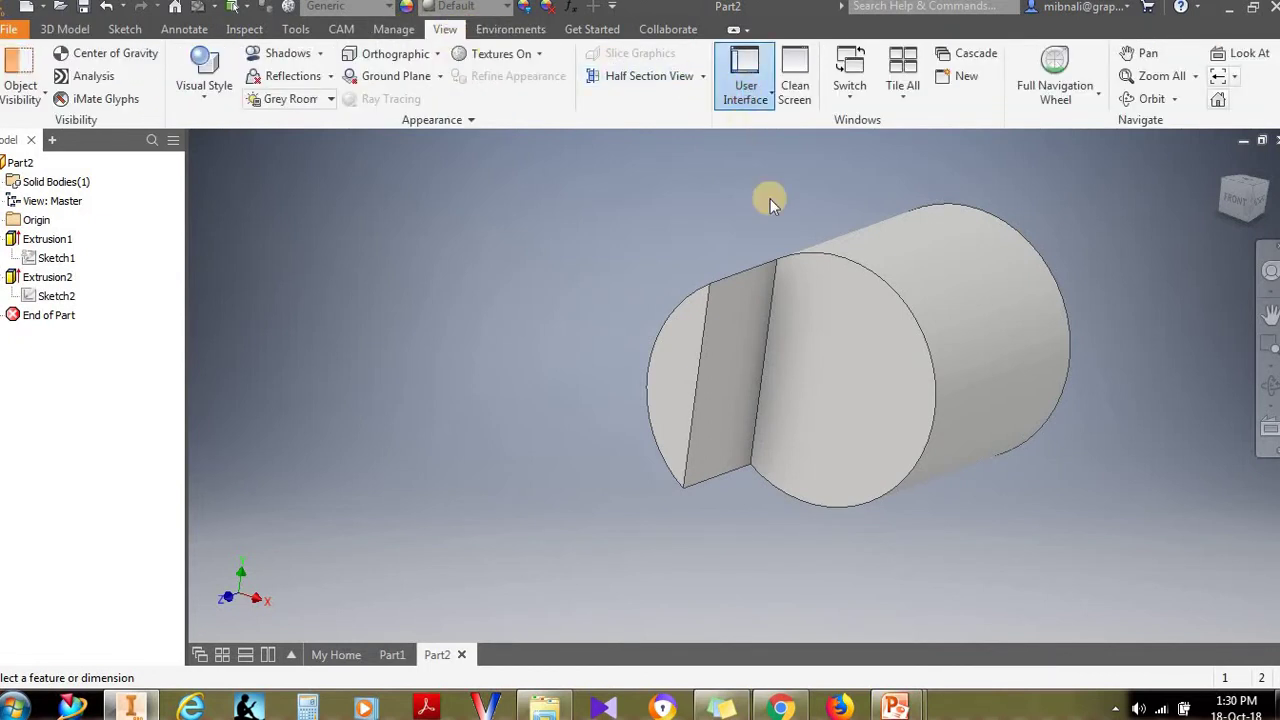
{"action": "left_click", "coordinate": [746, 88]}
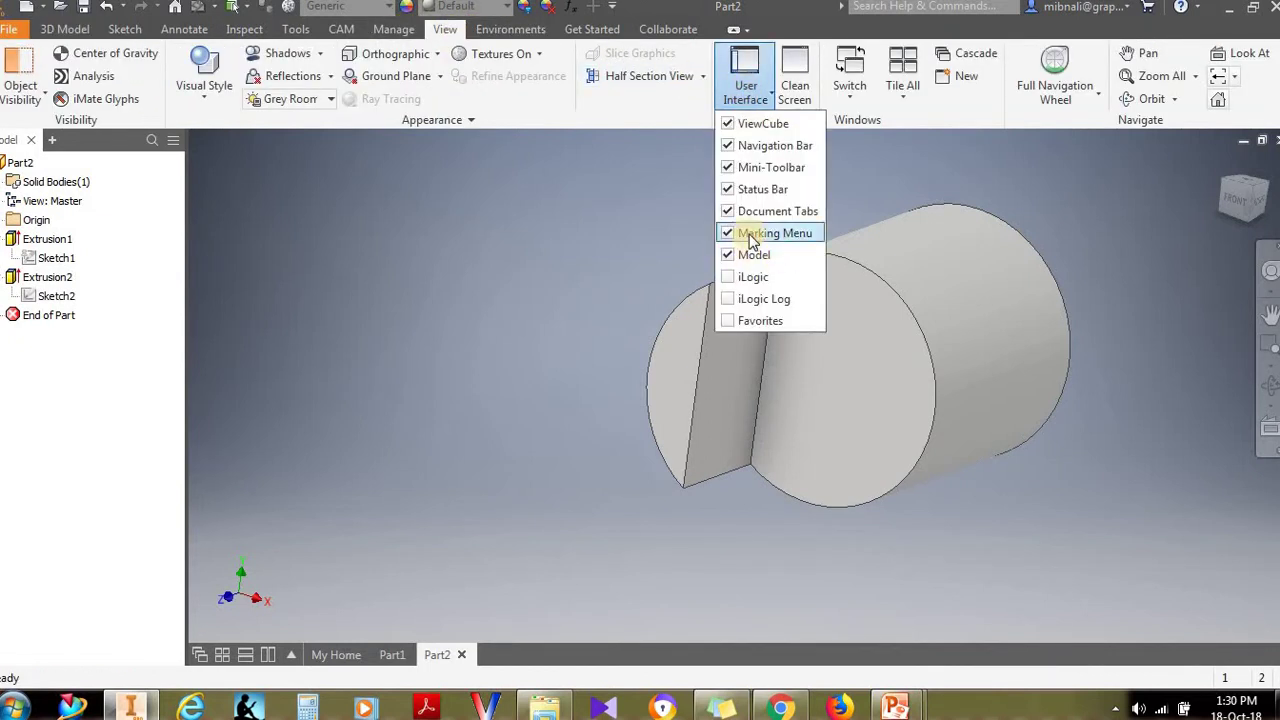
{"action": "left_click", "coordinate": [728, 169]}
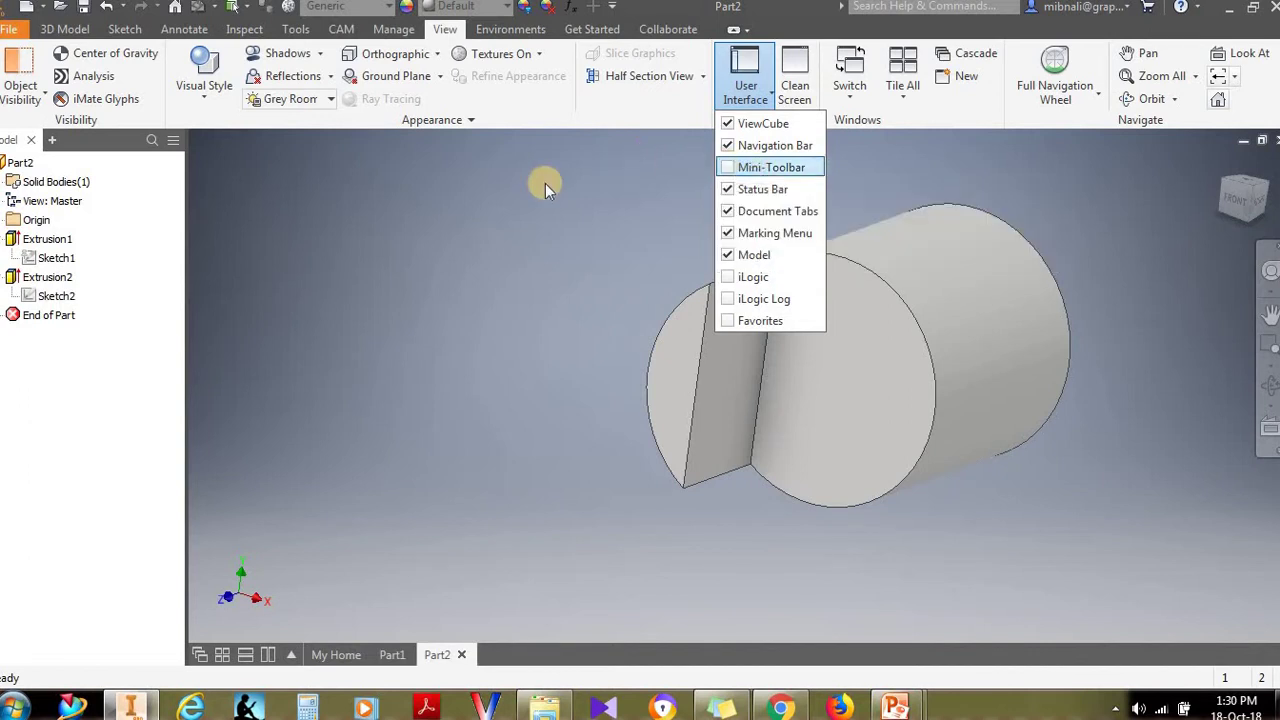
{"action": "left_click", "coordinate": [40, 276]}
{"action": "double_click", "coordinate": [40, 276]}
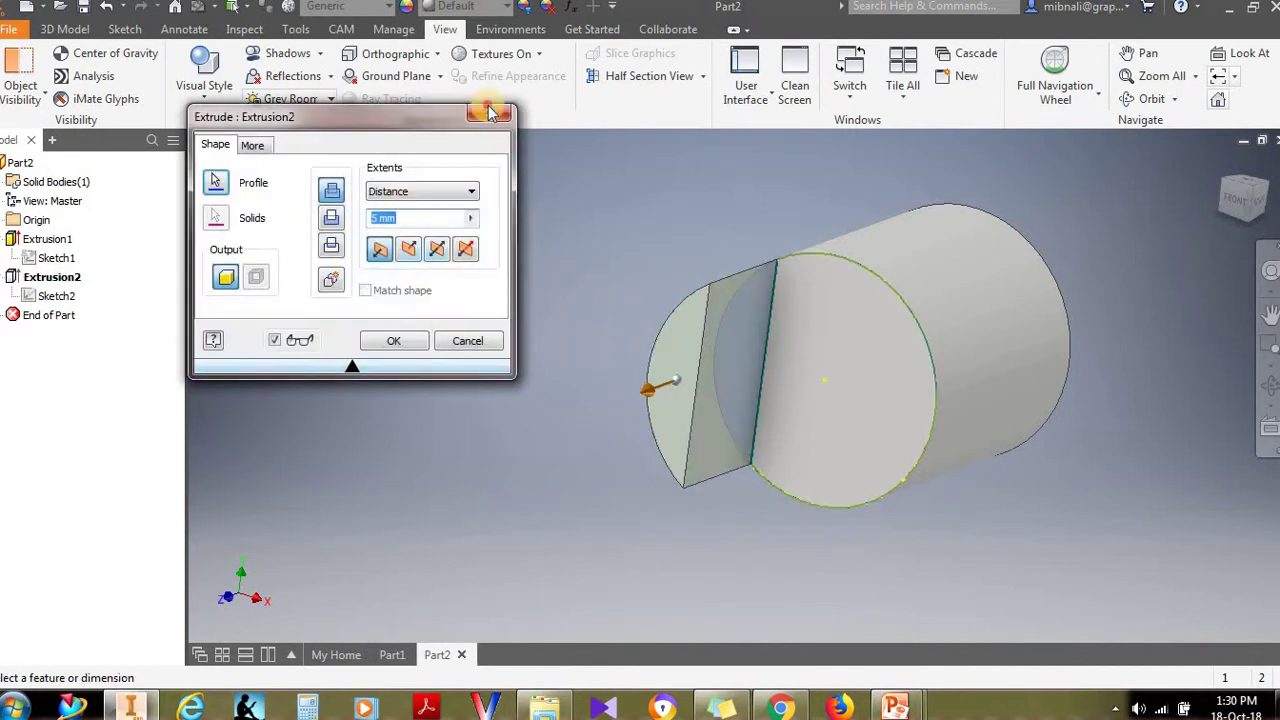
{"action": "left_click", "coordinate": [490, 112]}
Step: Turn the Mini-Toolbar display back on in the user interface options
{"action": "left_click", "coordinate": [746, 86]}
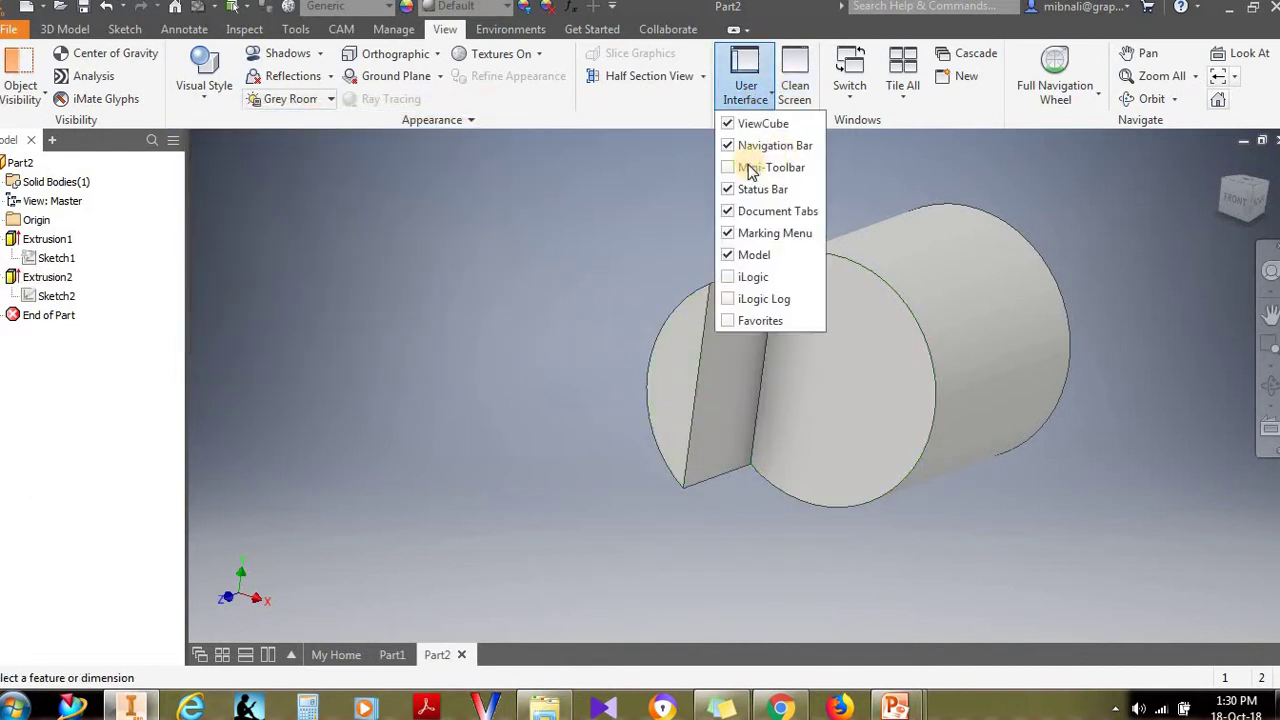
{"action": "left_click", "coordinate": [729, 168]}
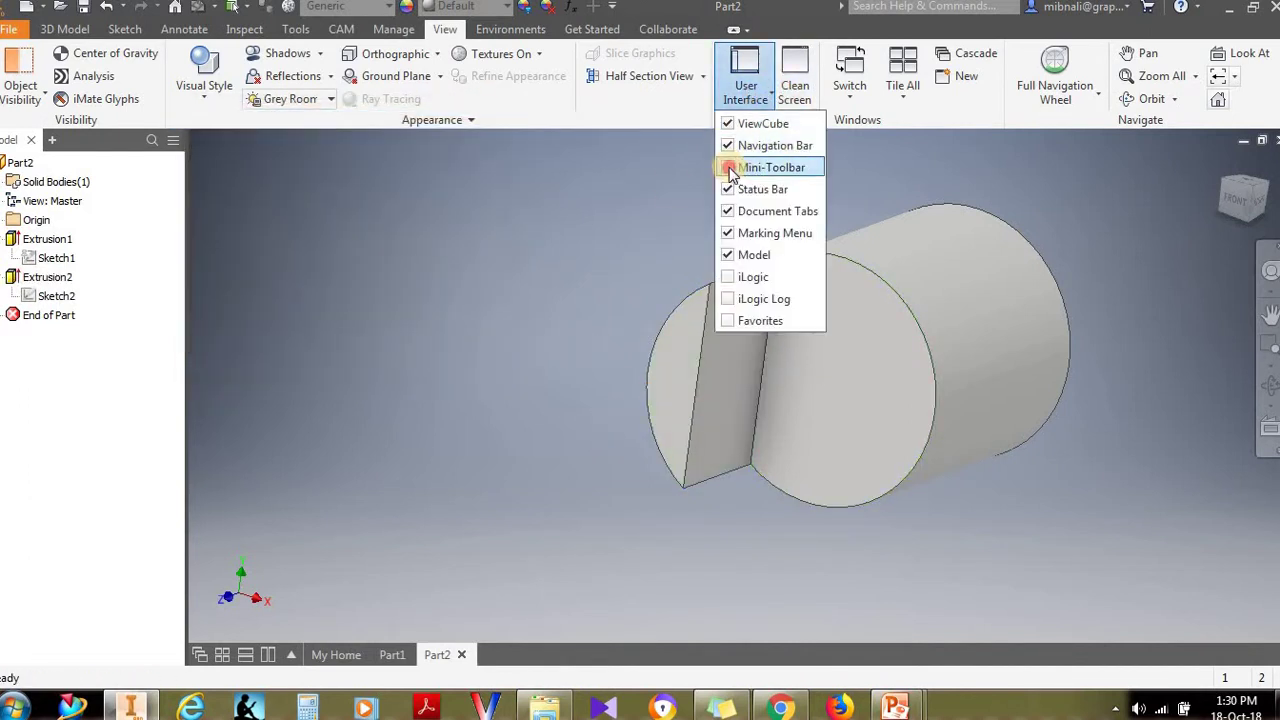
{"action": "left_click", "coordinate": [531, 235]}
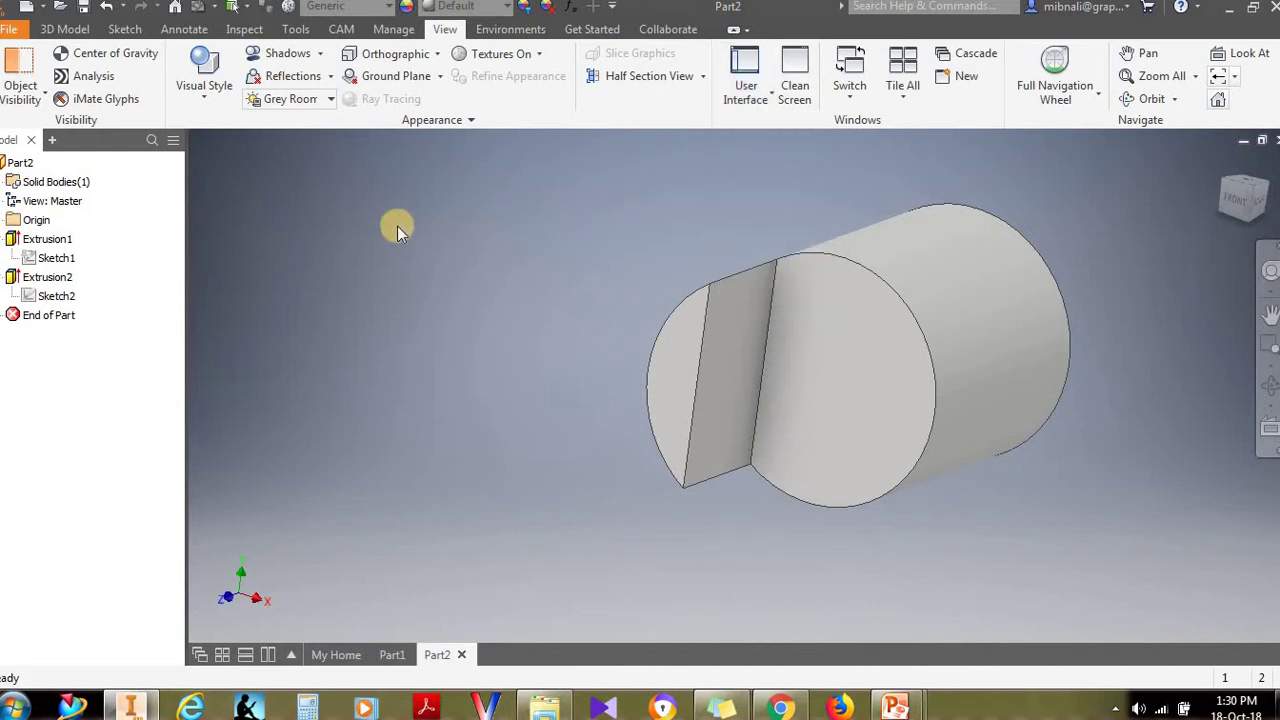
Step: Open the segment extrusion's sketch for editing, leave it without changes, and view the feature's available editing options
{"action": "left_click", "coordinate": [62, 280]}
{"action": "right_click", "coordinate": [66, 284]}
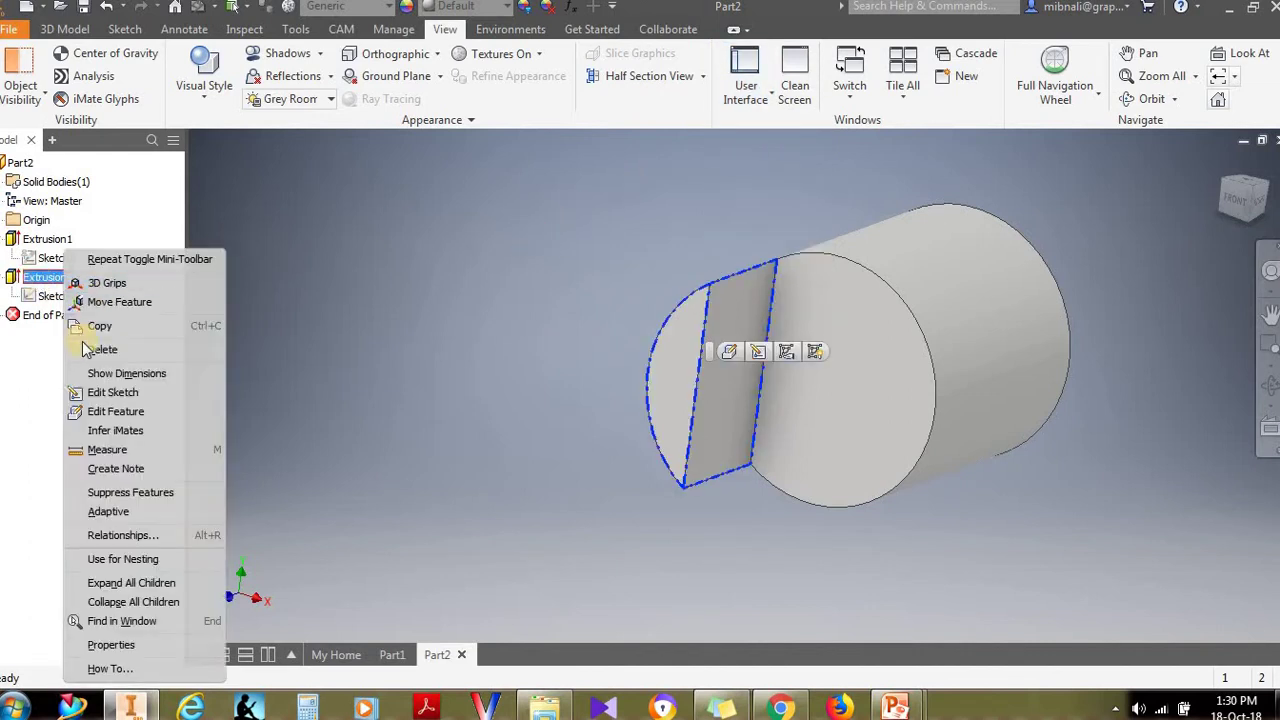
{"action": "left_click", "coordinate": [108, 408]}
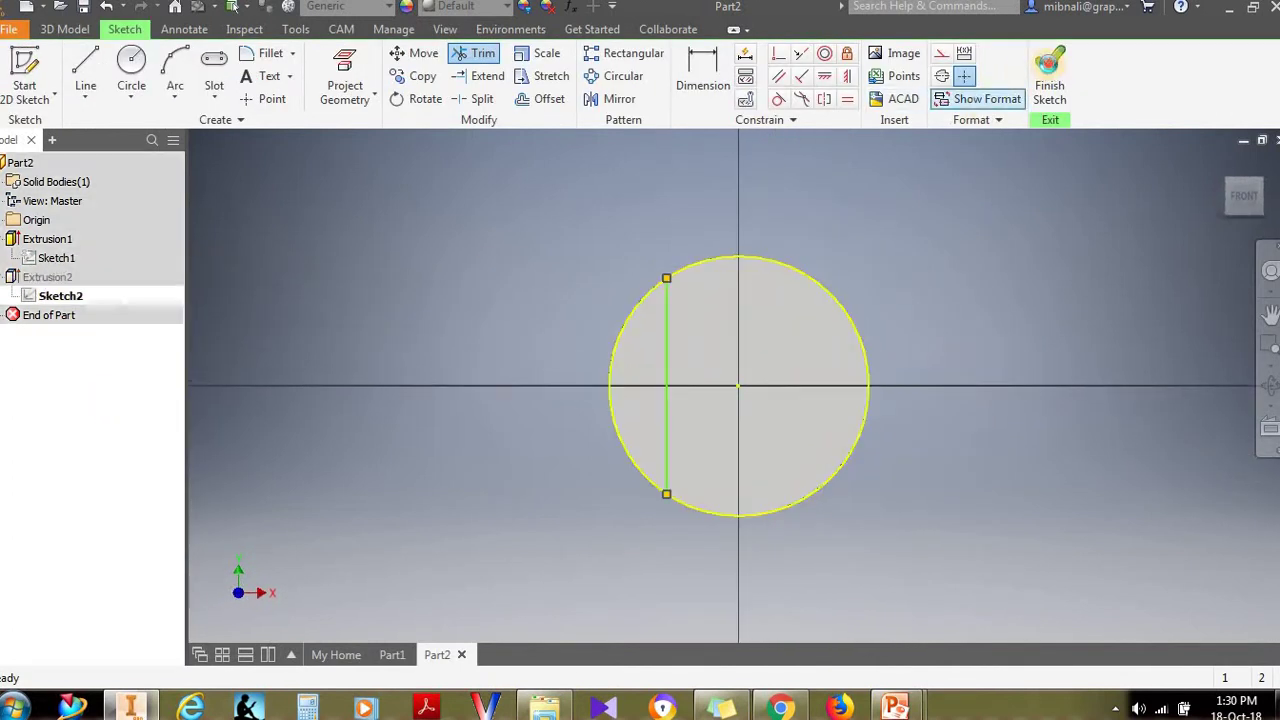
{"action": "left_click", "coordinate": [1049, 80]}
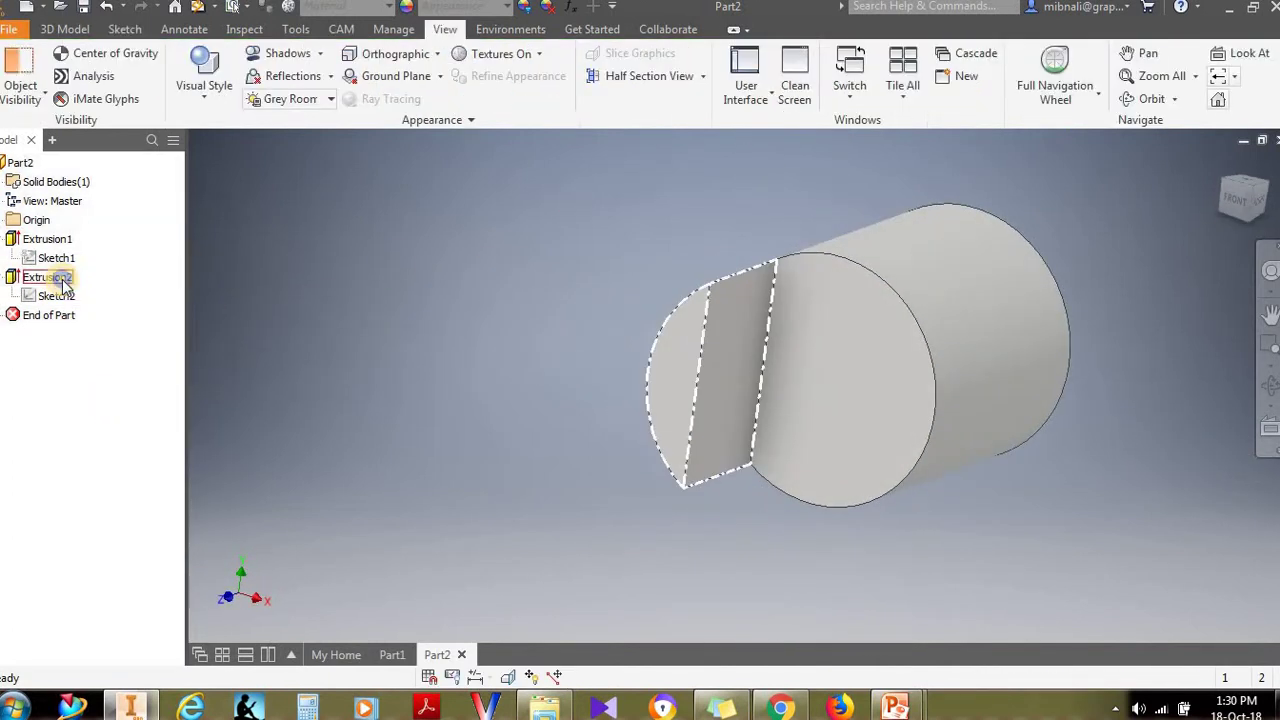
{"action": "left_click", "coordinate": [62, 283]}
{"action": "right_click", "coordinate": [62, 280]}
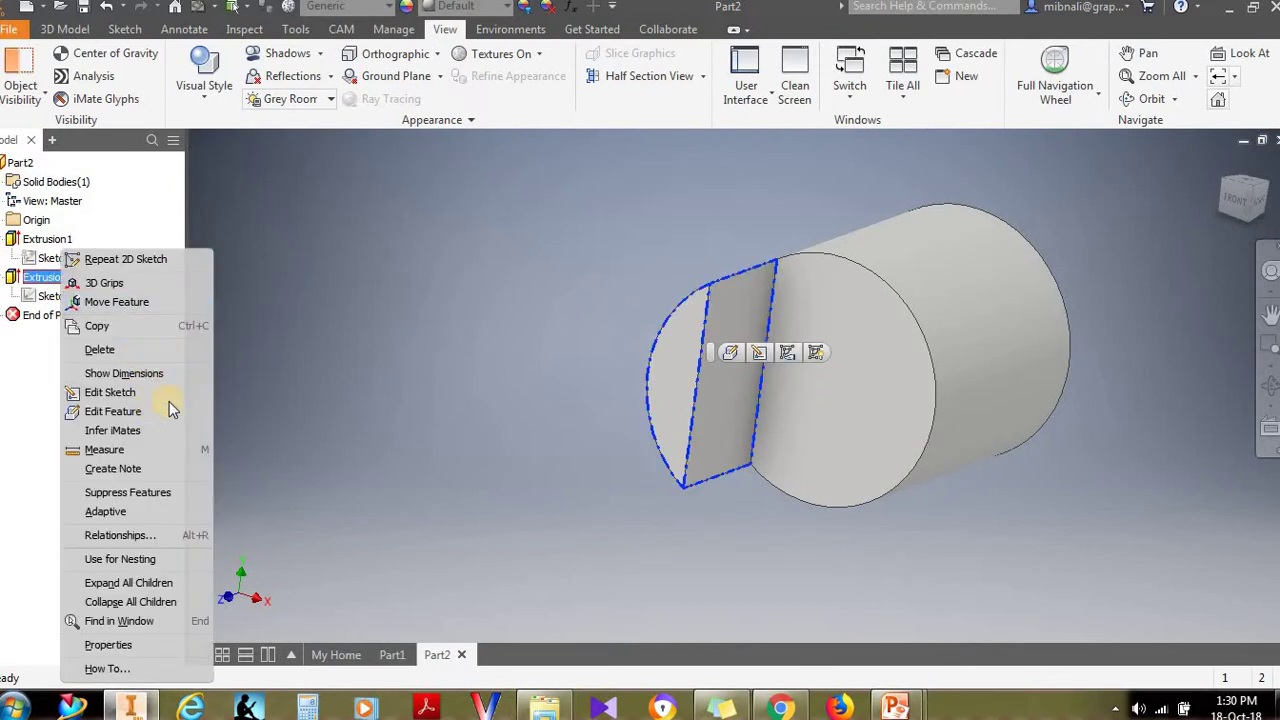
{"action": "left_click", "coordinate": [470, 328]}
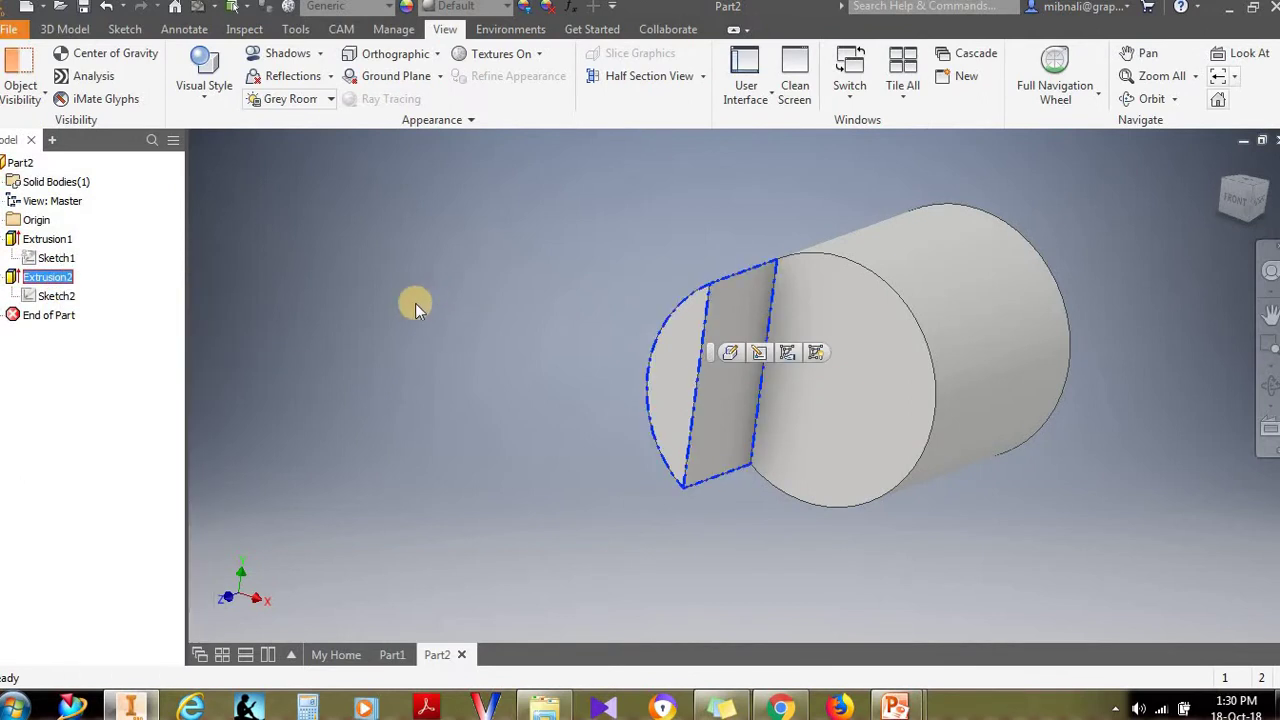
Step: Edit the segment extrusion and set its distance to 10 mm
{"action": "double_click", "coordinate": [50, 279]}
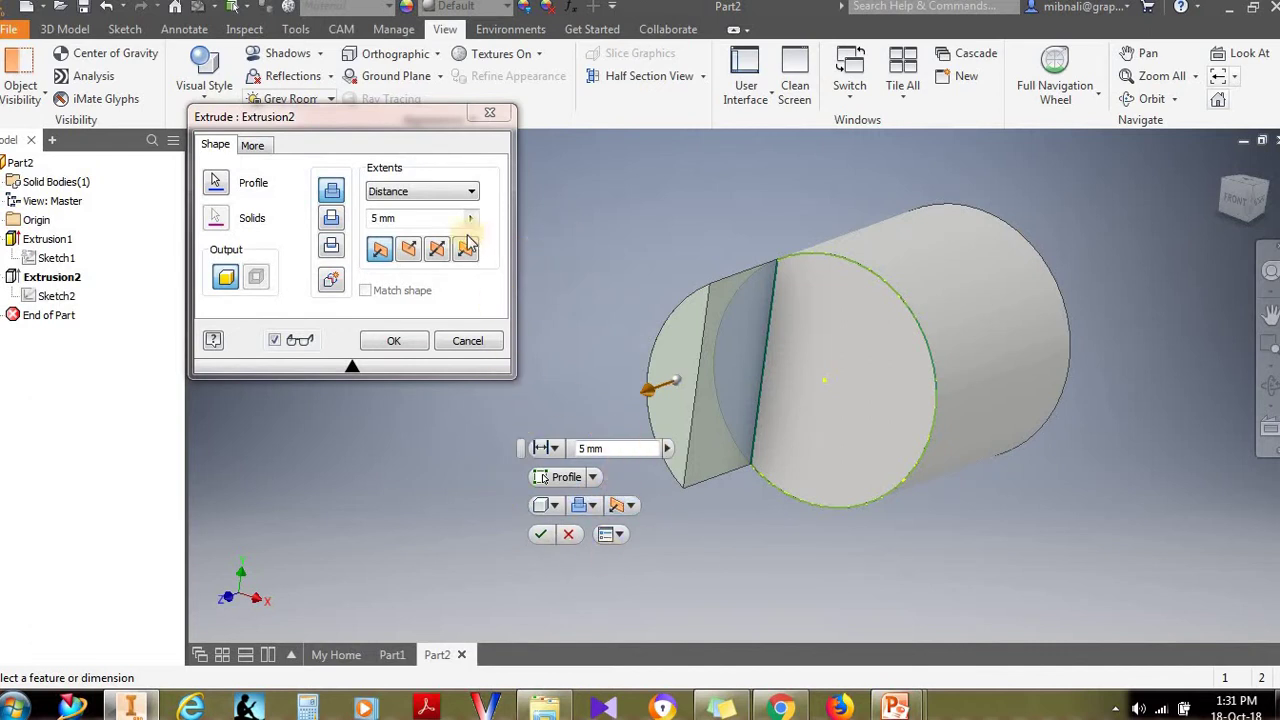
{"action": "double_click", "coordinate": [586, 449]}
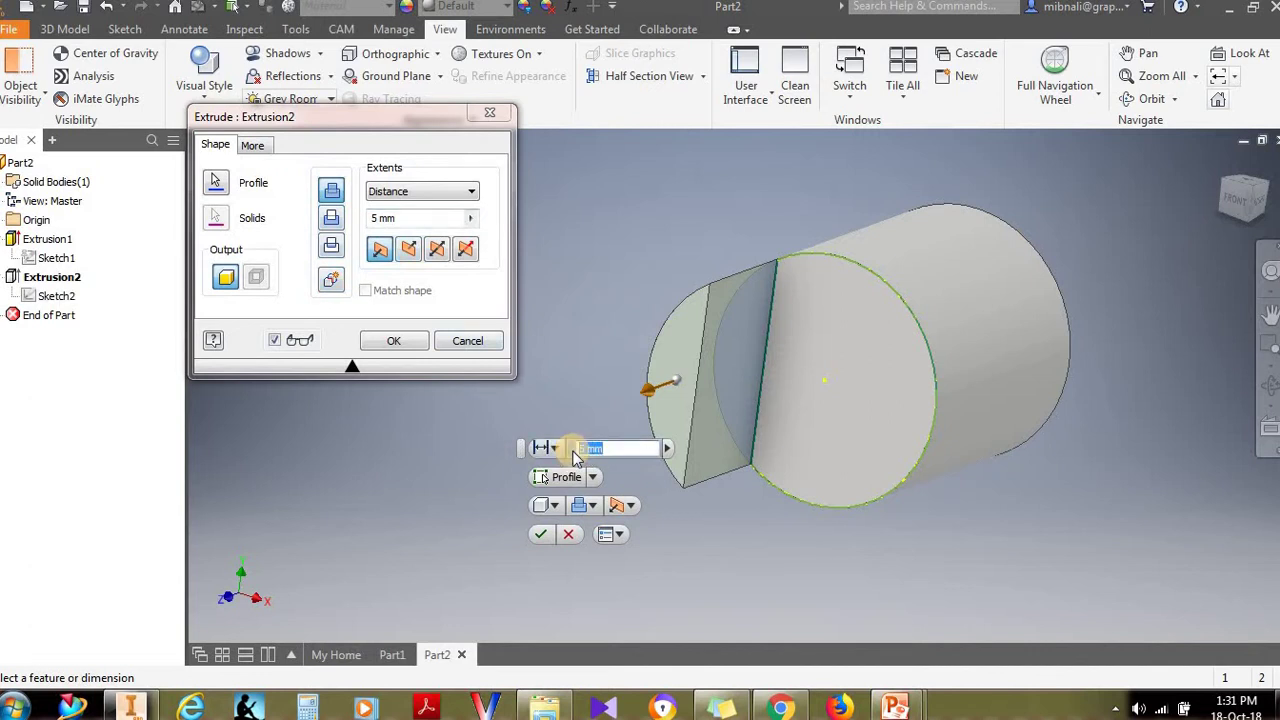
{"action": "type", "text": "10"}
{"action": "key", "text": "Return"}
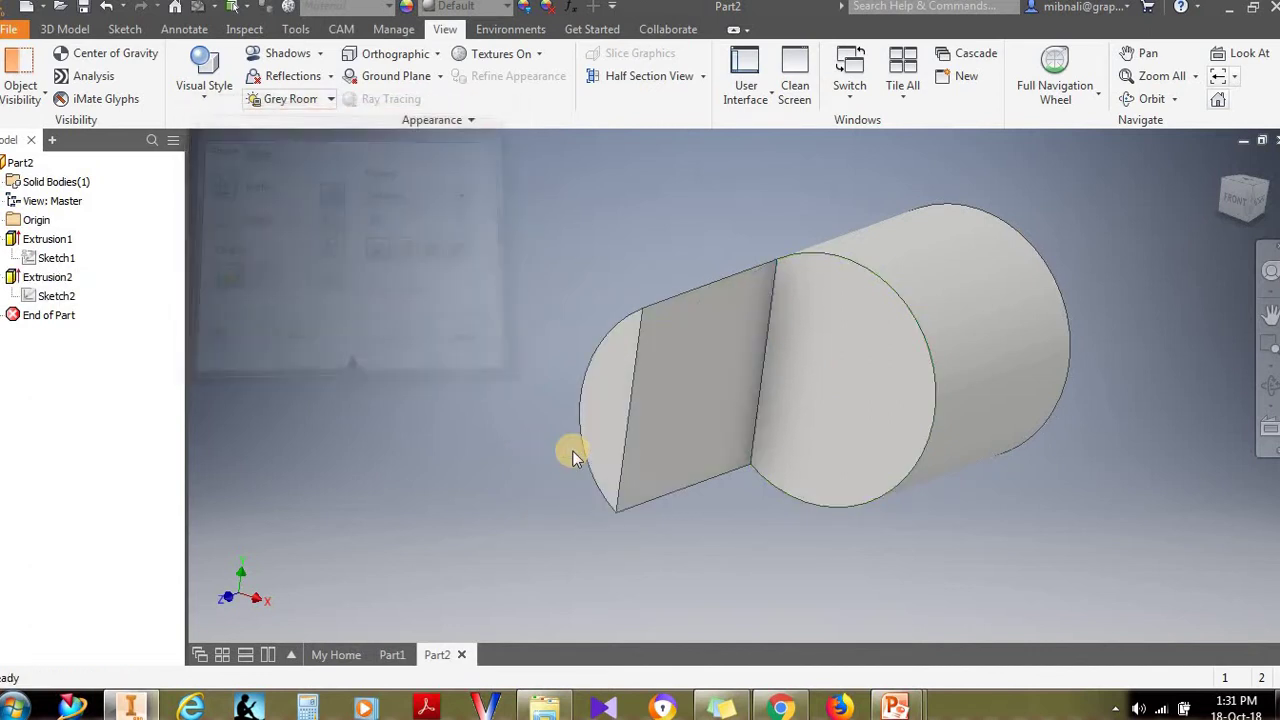
Step: Try to reverse the segment extrusion's direction so it runs 10 mm into the cylinder with the Join operation, and accept the edit
{"action": "double_click", "coordinate": [65, 284]}
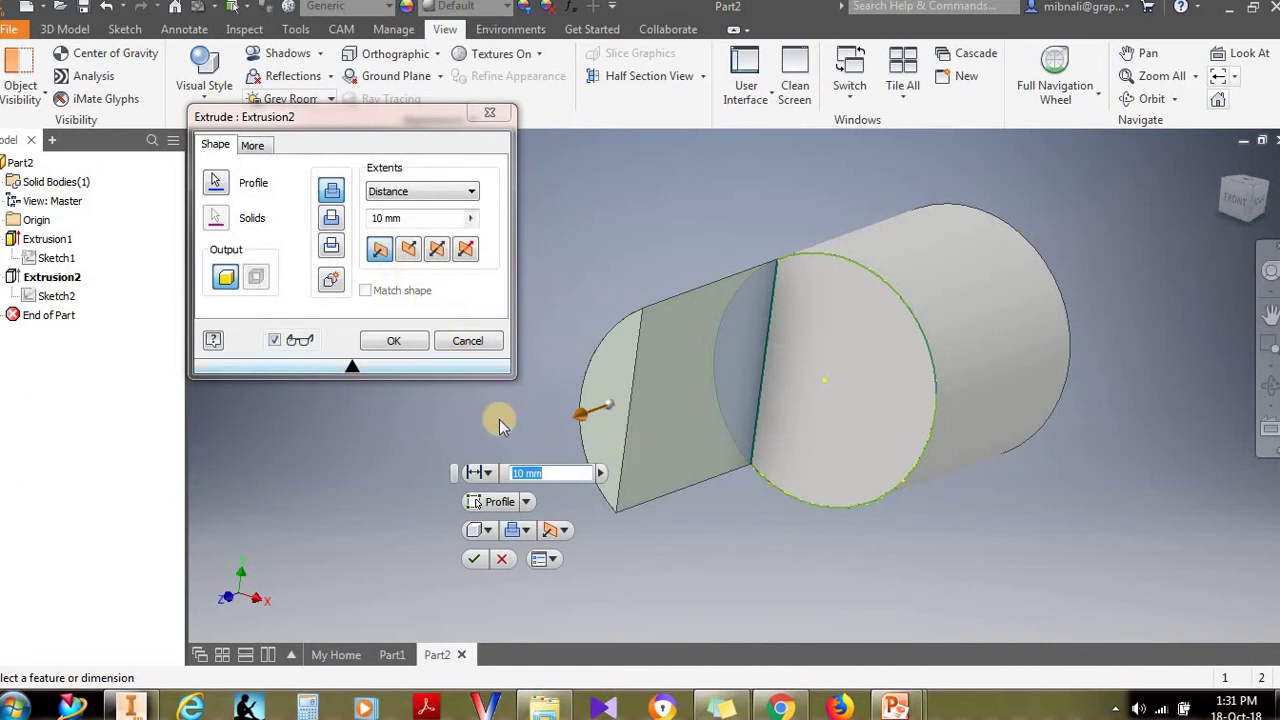
{"action": "left_click", "coordinate": [413, 252]}
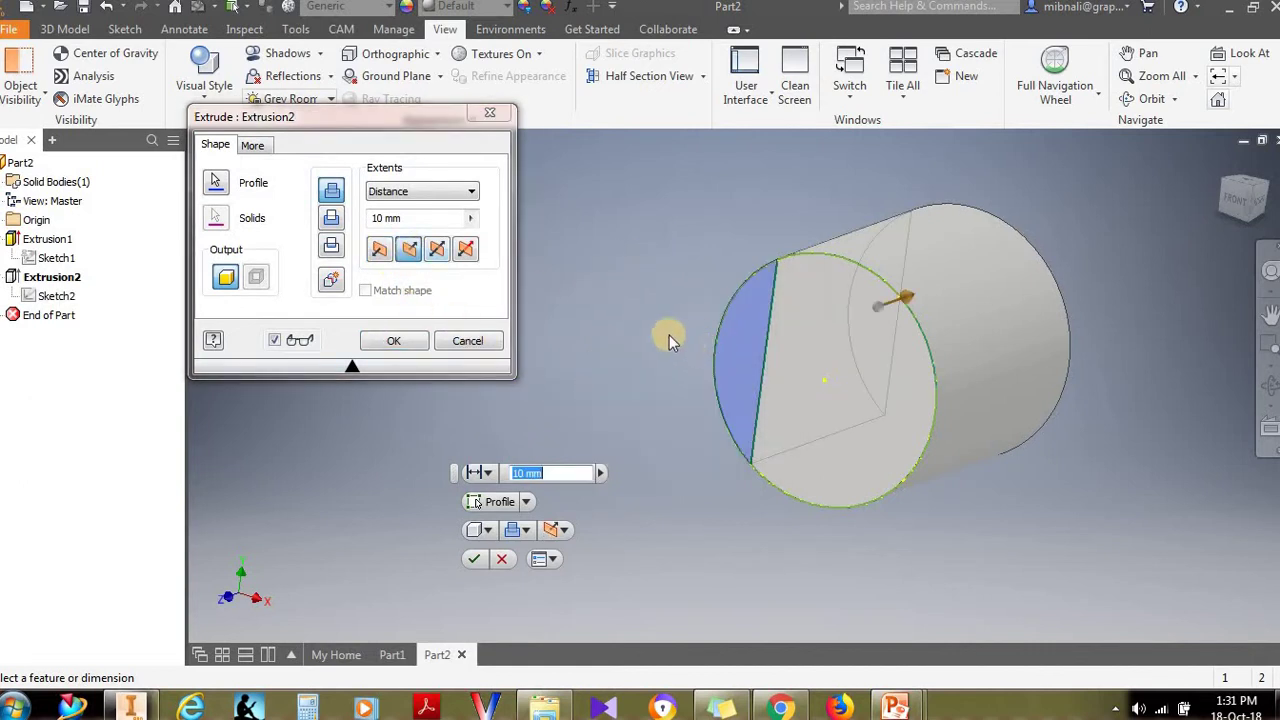
{"action": "middle_click_drag", "start_coordinate": [714, 349], "coordinate": [766, 369]}
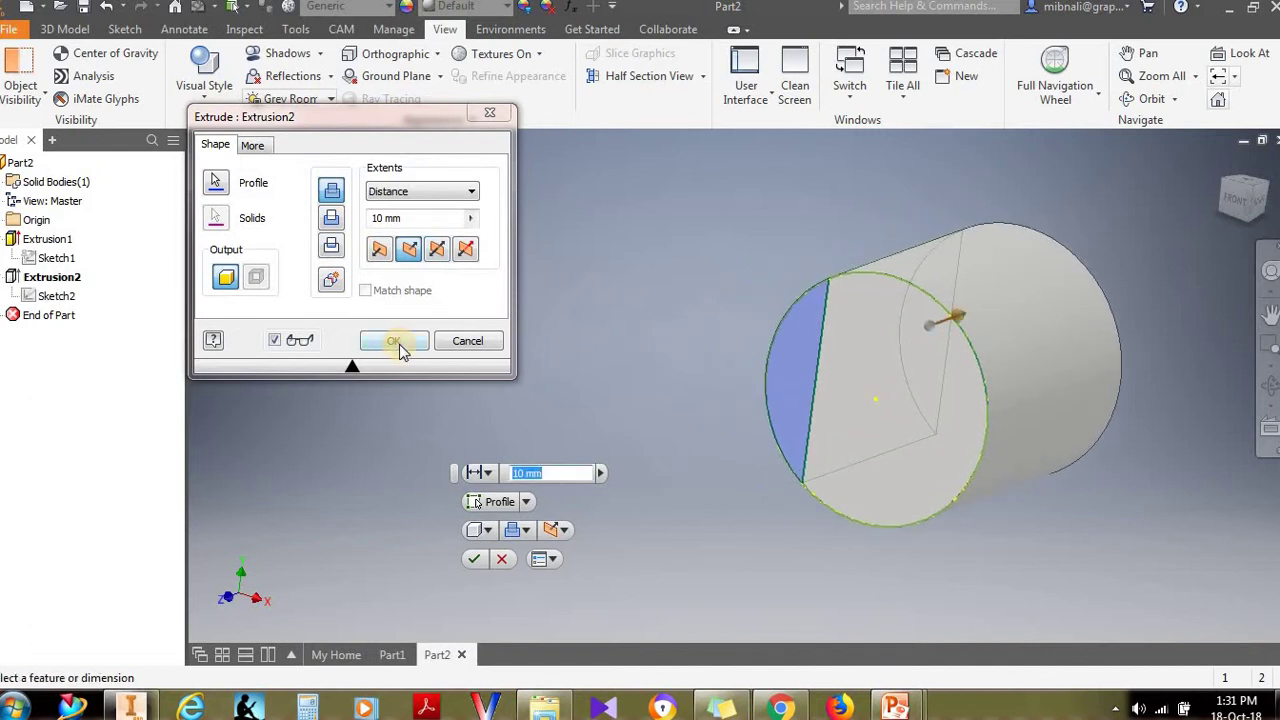
{"action": "left_click", "coordinate": [394, 342]}
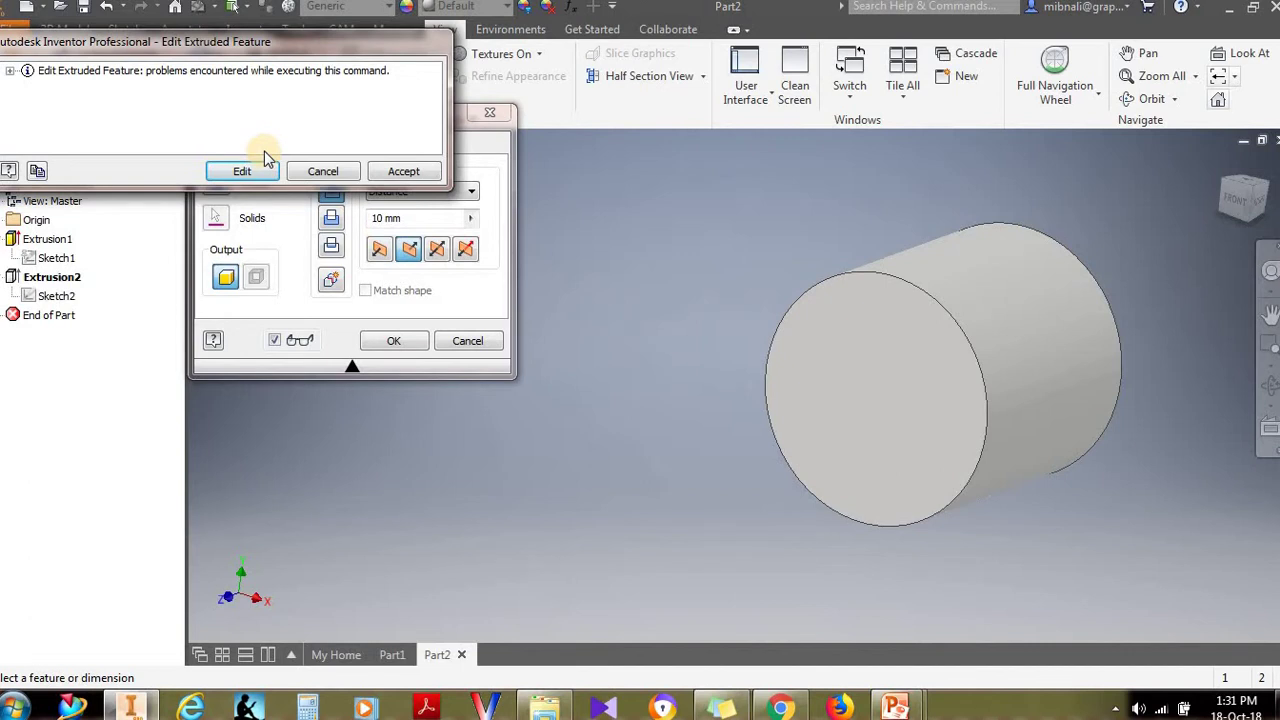
{"action": "left_click", "coordinate": [403, 171]}
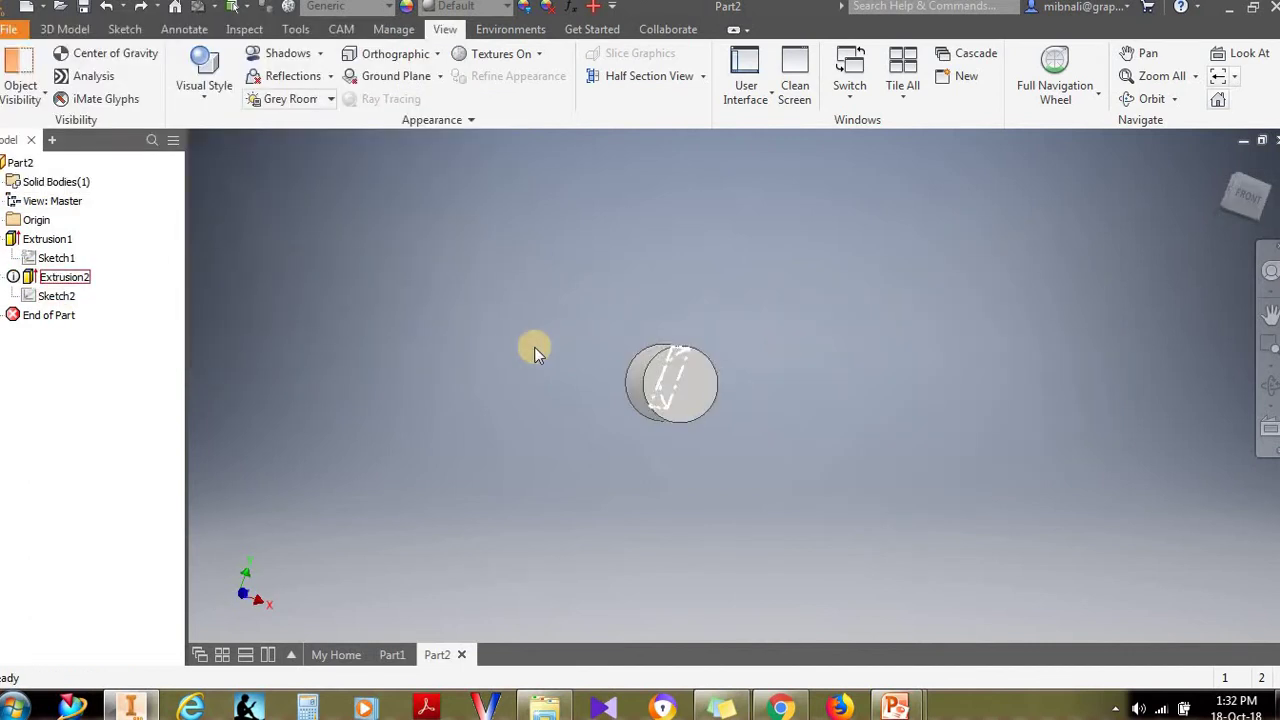
Step: Change the segment extrusion's operation to Cut so it removes the 10 mm segment from the cylinder, and inspect the result
{"action": "left_click", "coordinate": [48, 276]}
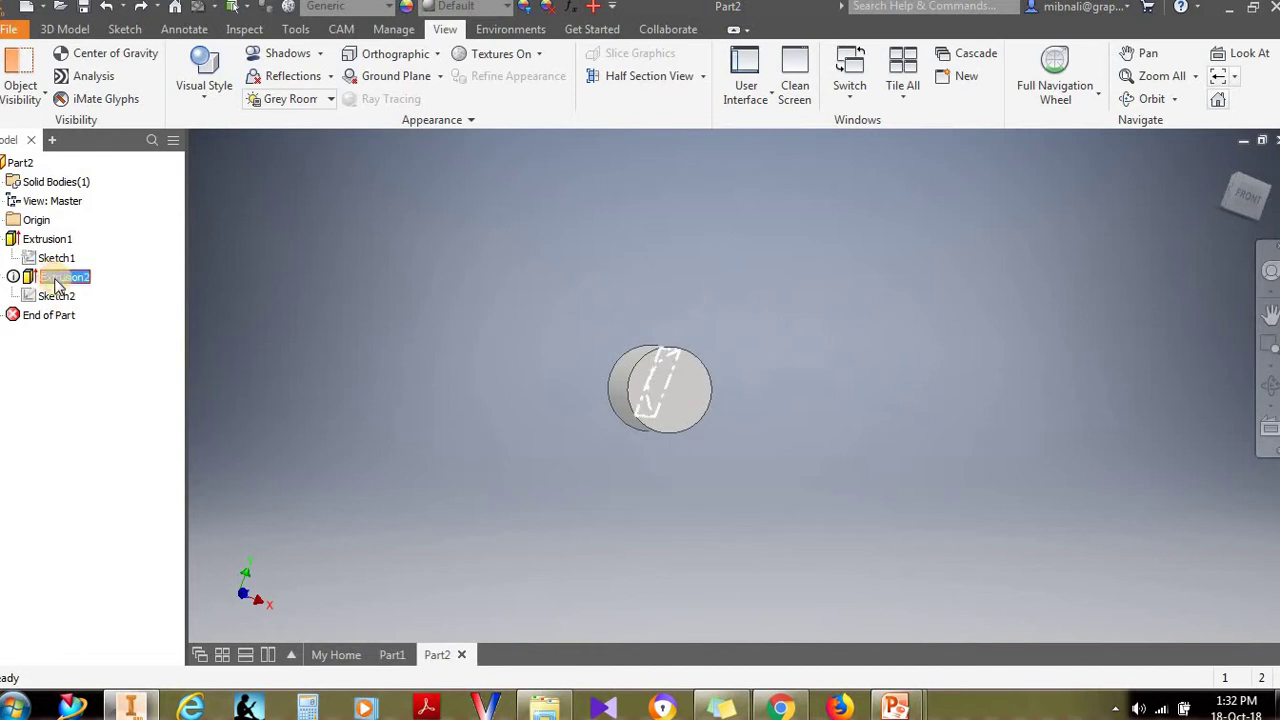
{"action": "double_click", "coordinate": [57, 281]}
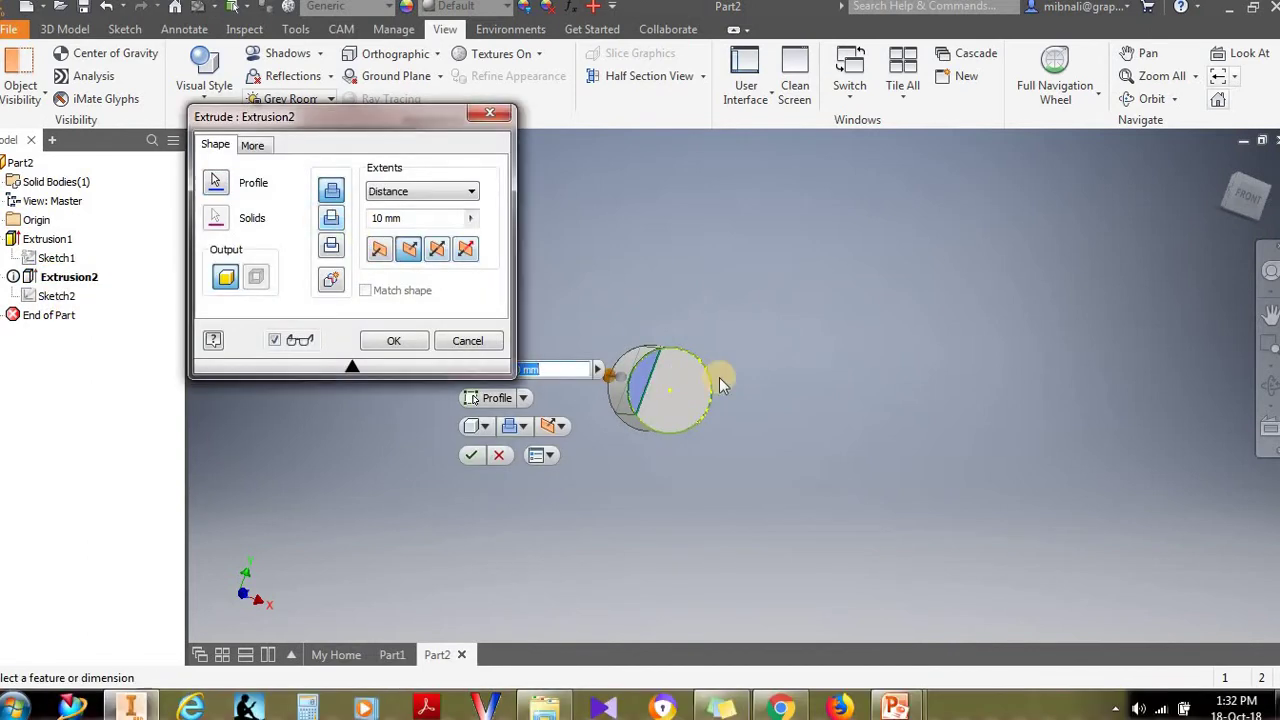
{"action": "left_click", "coordinate": [395, 341]}
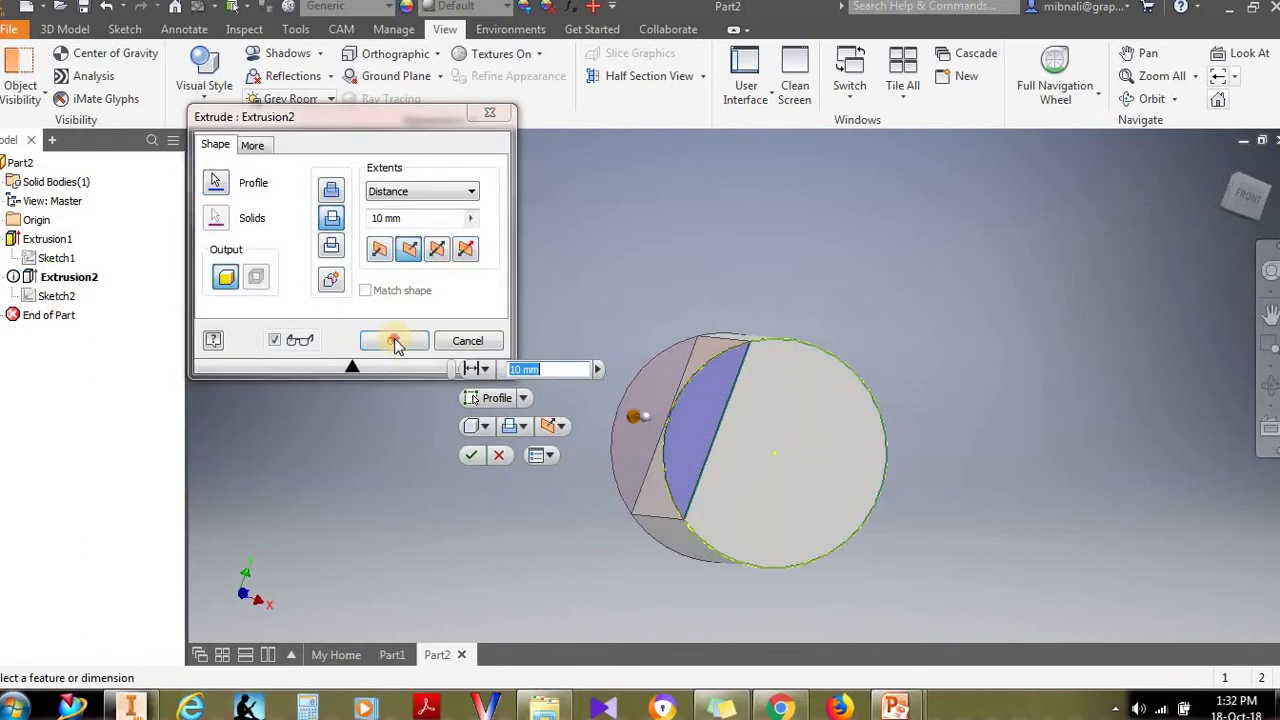
{"action": "scroll", "coordinate": [475, 358], "scroll_direction": "up", "scroll_amount": 3}
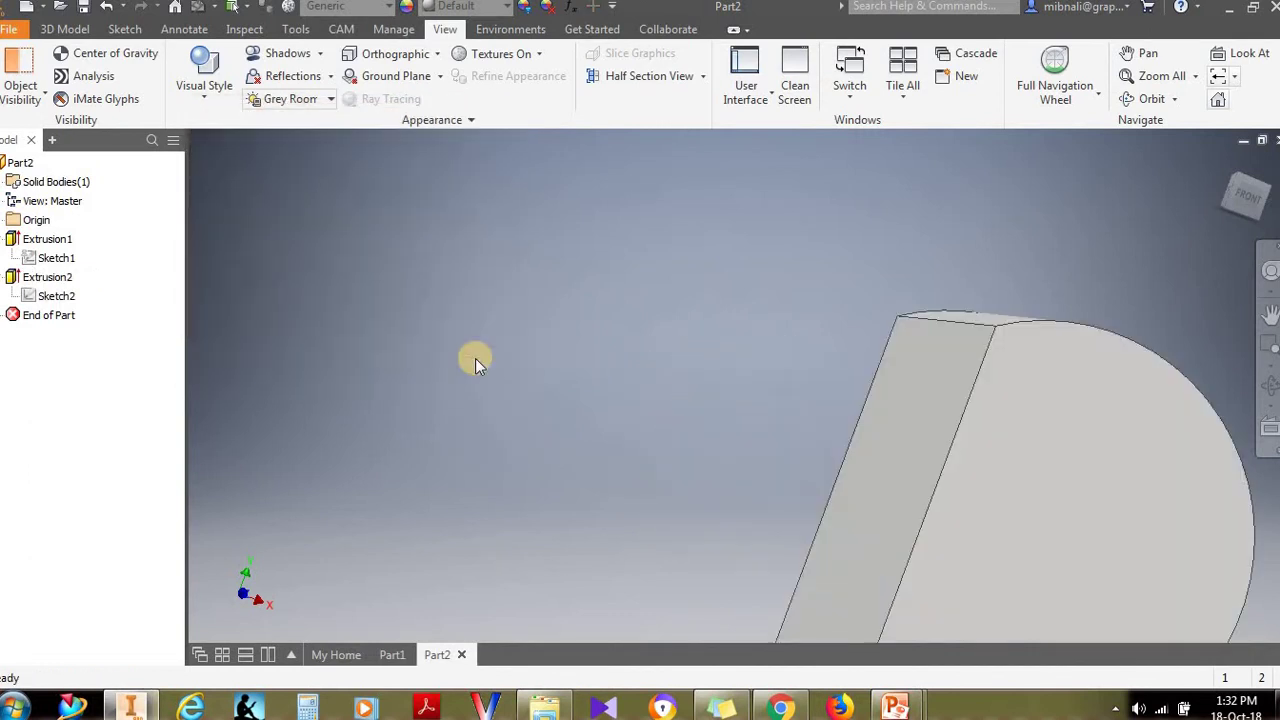
{"action": "scroll", "coordinate": [620, 380], "scroll_direction": "down", "scroll_amount": 5}
{"action": "middle_click_drag", "start_coordinate": [640, 409], "coordinate": [654, 314], "text": "shift"}
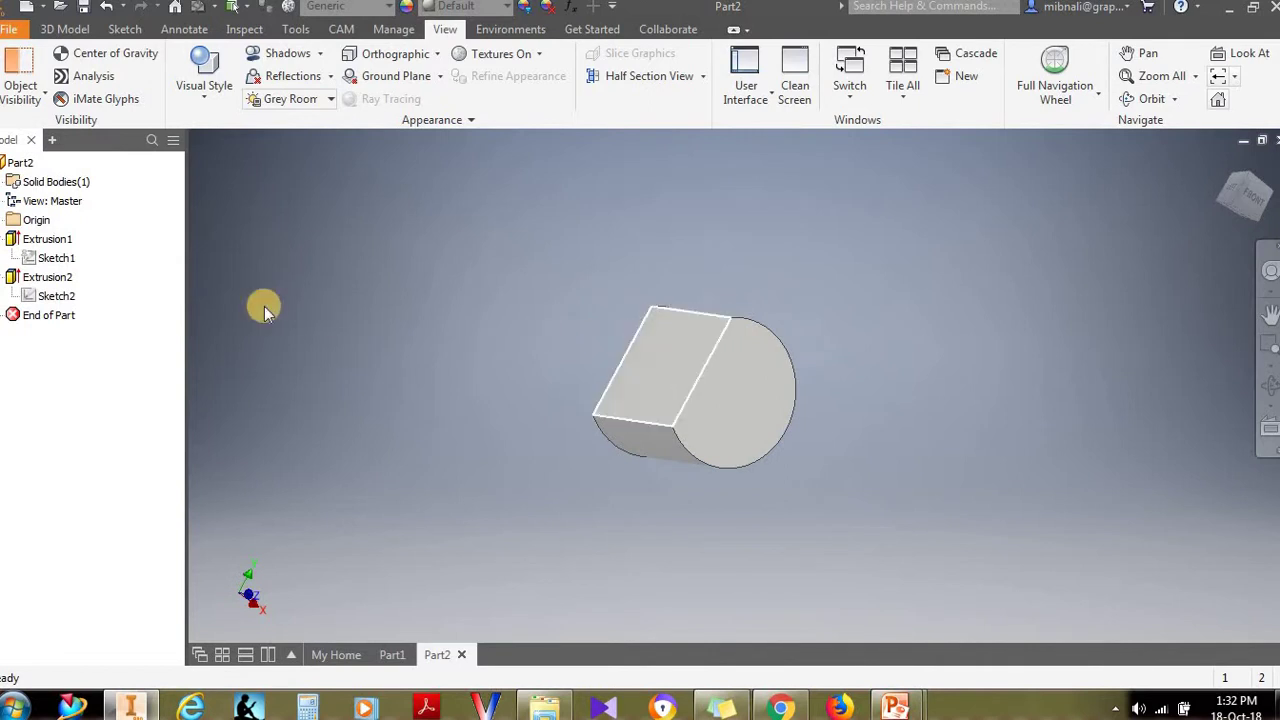
Step: Compare the Cut preview and change the segment extrusion's operation to Intersect, viewing the remaining body from another angle
{"action": "double_click", "coordinate": [48, 277]}
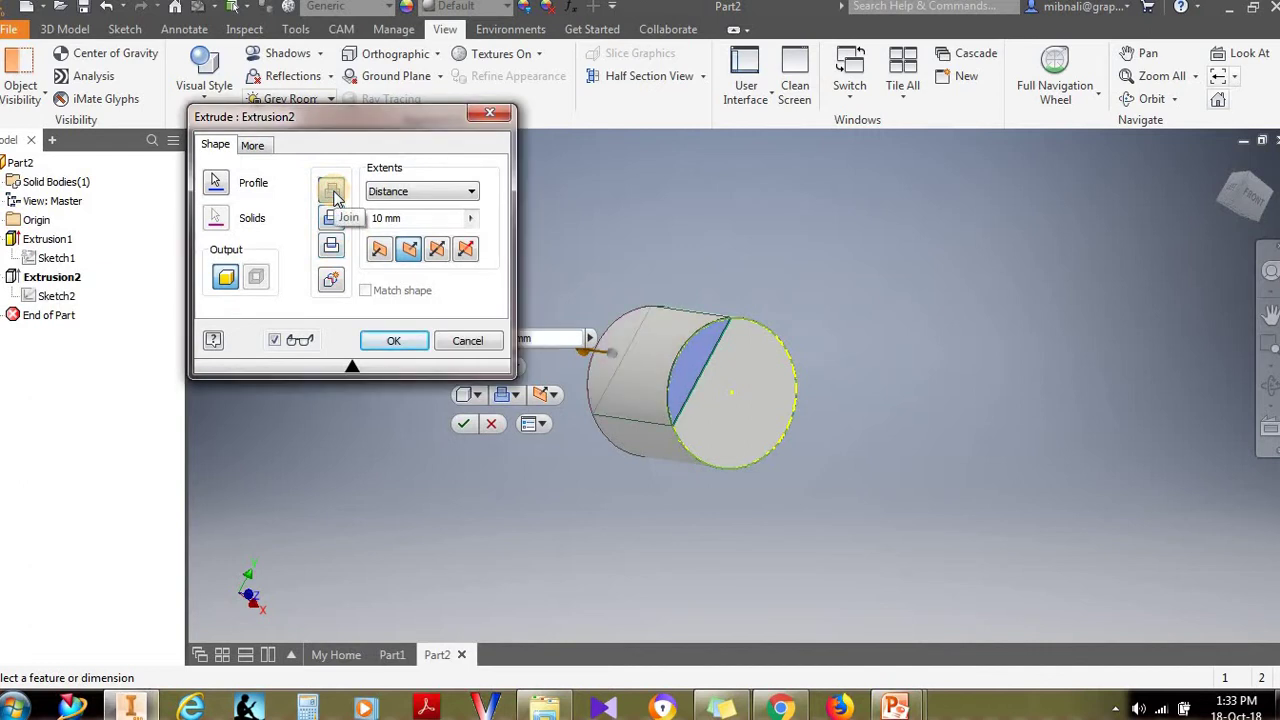
{"action": "left_click", "coordinate": [333, 220]}
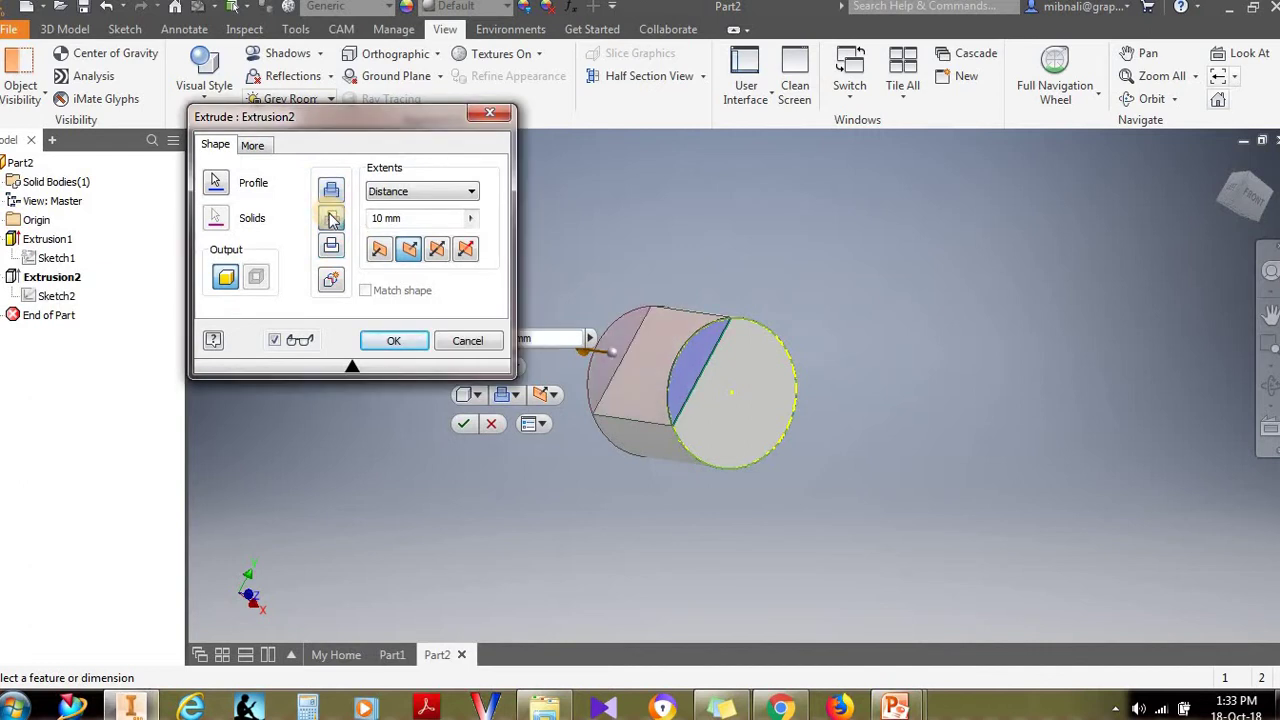
{"action": "left_click", "coordinate": [333, 246]}
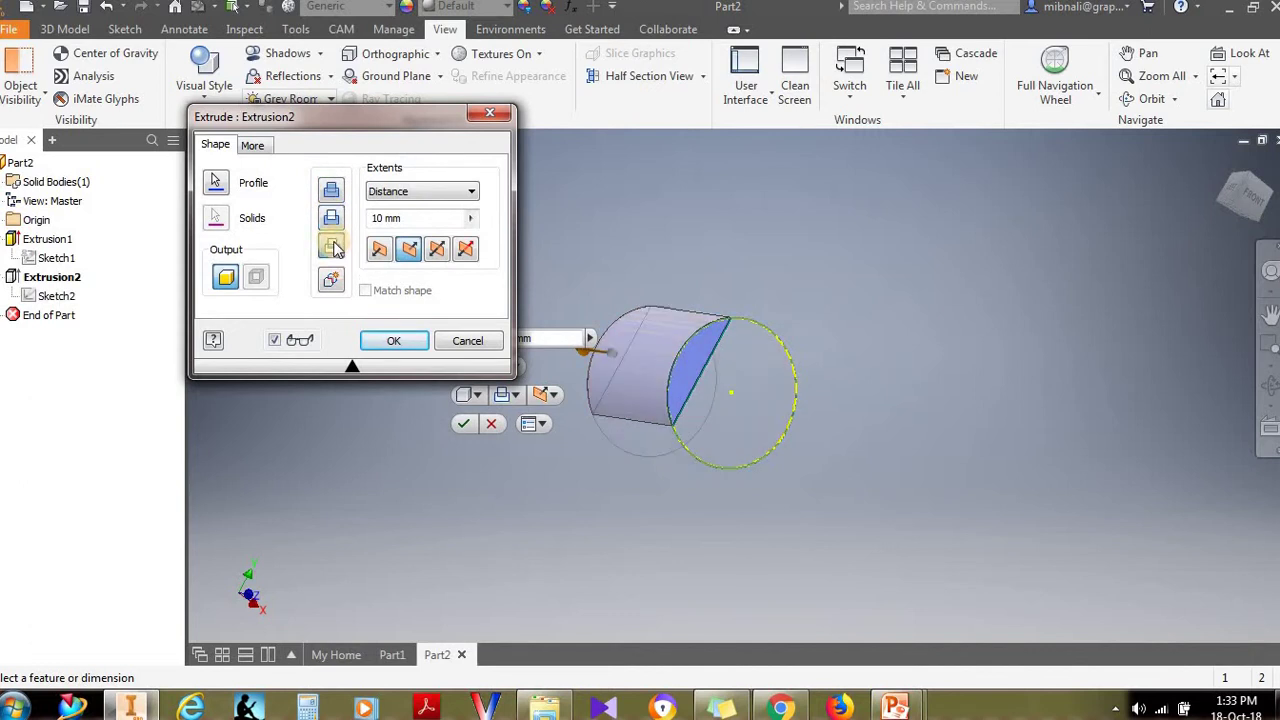
{"action": "left_click", "coordinate": [374, 346]}
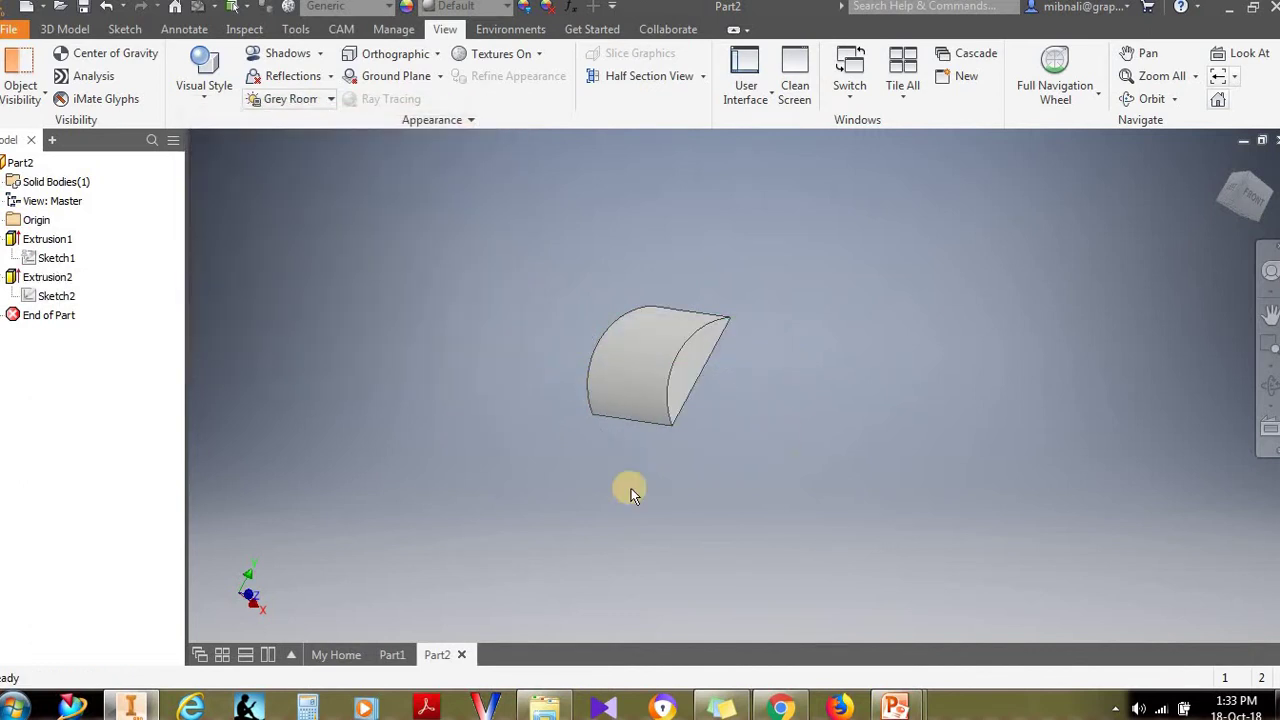
{"action": "middle_click_drag", "start_coordinate": [910, 425], "coordinate": [778, 372], "text": "shift"}
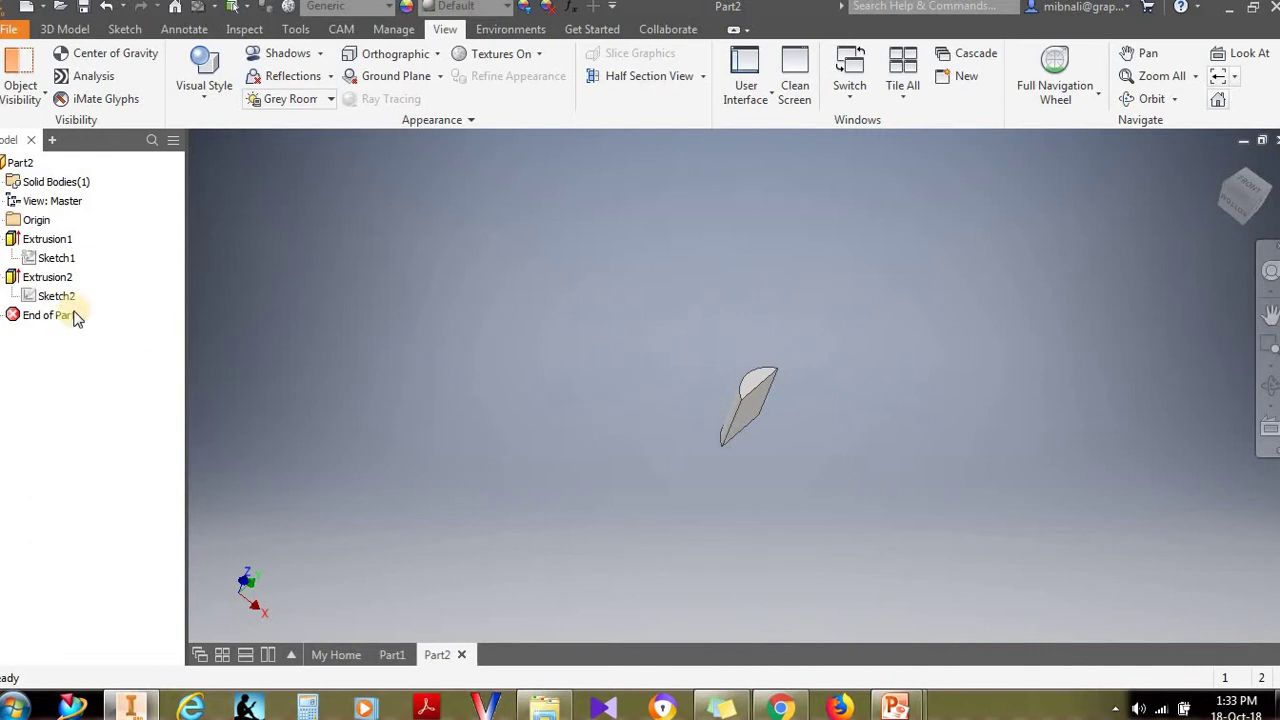
Step: Flip the segment extrusion to point outward from the cylinder's end face and set its operation back to Join
{"action": "left_click", "coordinate": [47, 277]}
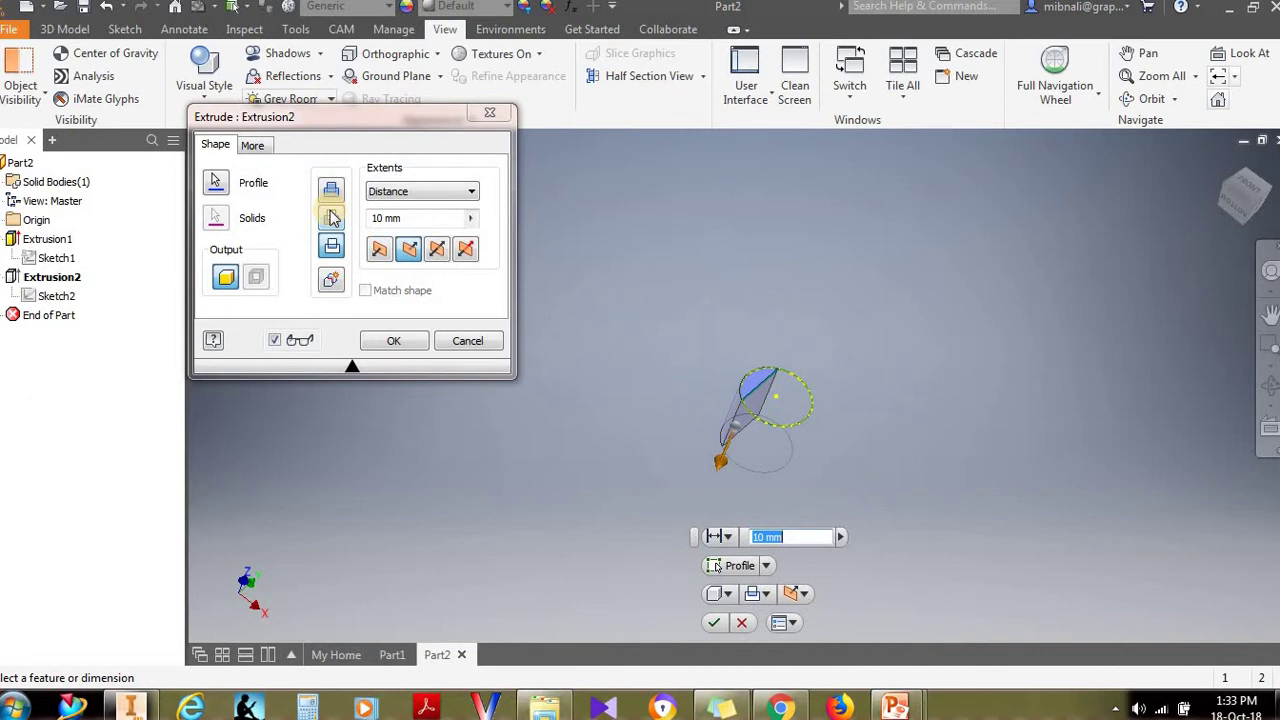
{"action": "left_click", "coordinate": [381, 252]}
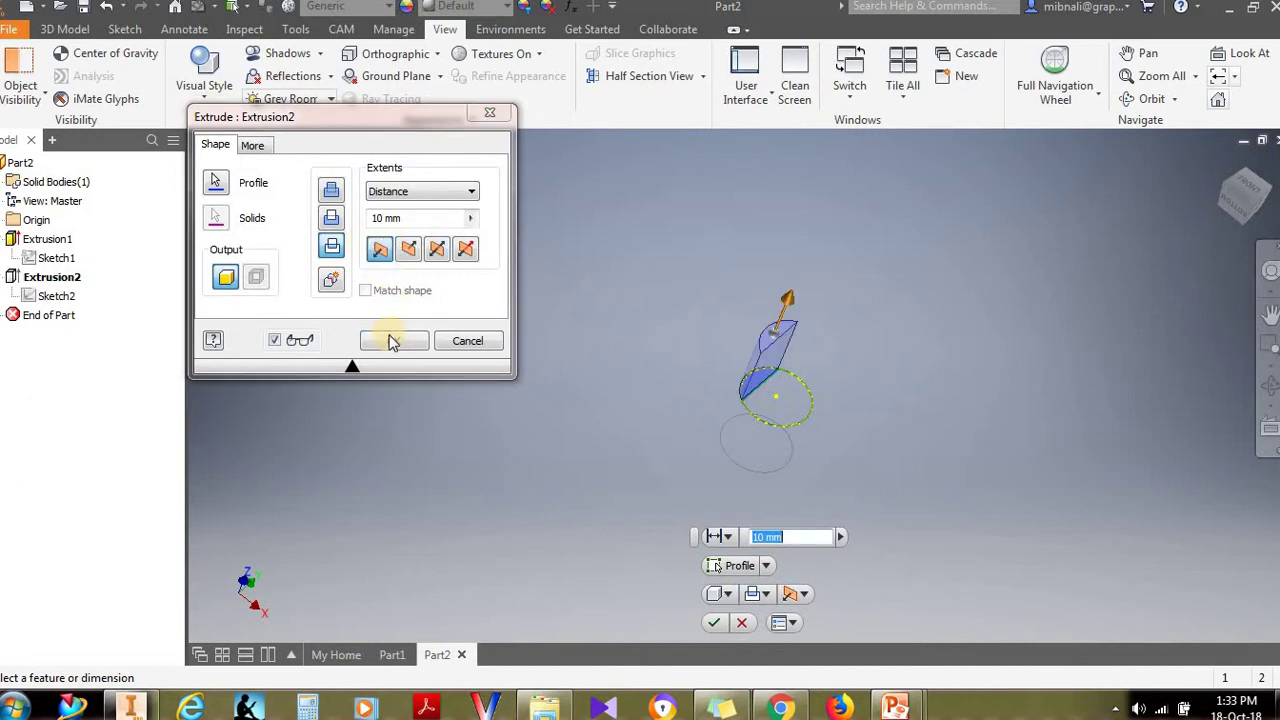
{"action": "left_click", "coordinate": [331, 190]}
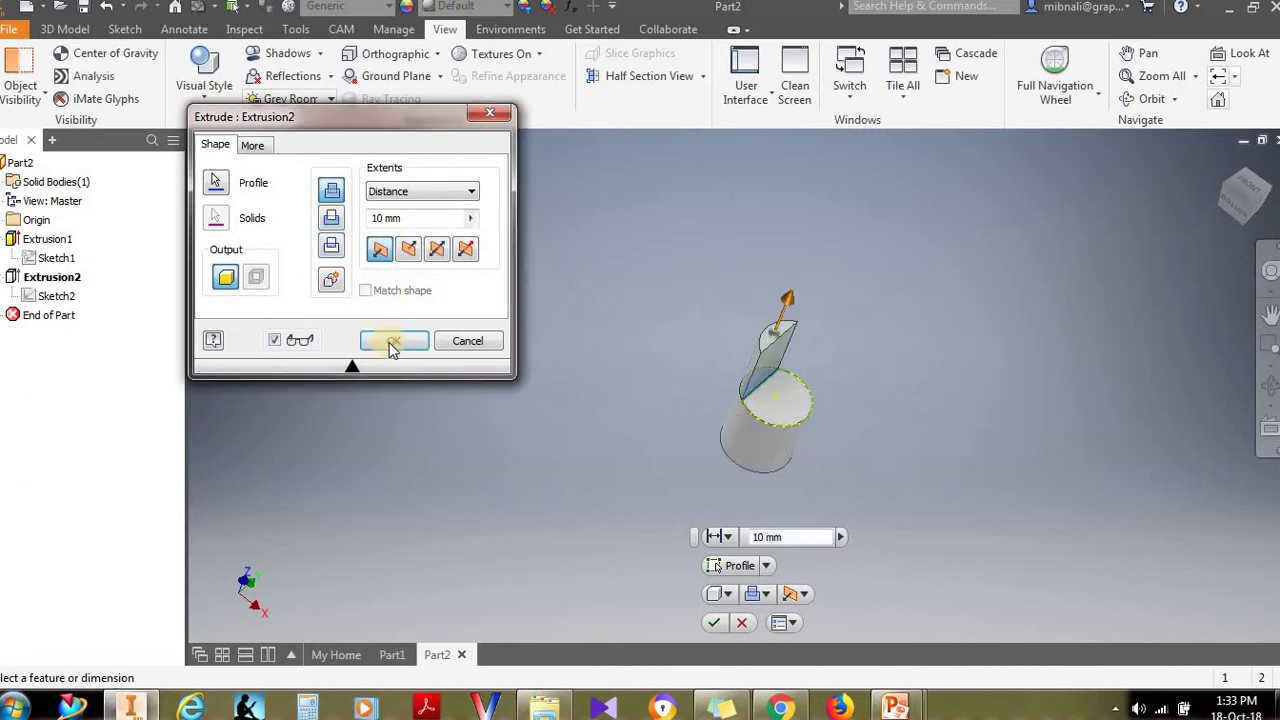
{"action": "left_click", "coordinate": [392, 344]}
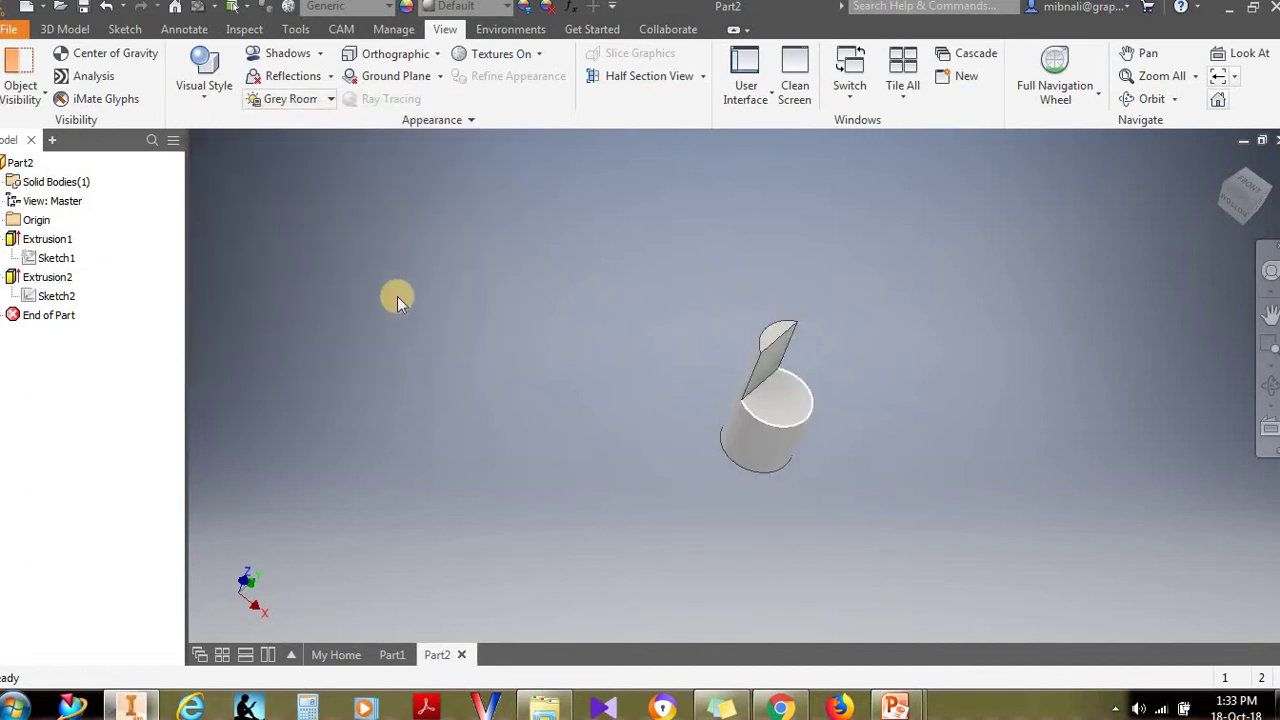
Step: Compare the operation options offered for the segment extrusion and for the base cylinder extrusion, leaving both features as they are
{"action": "double_click", "coordinate": [58, 278]}
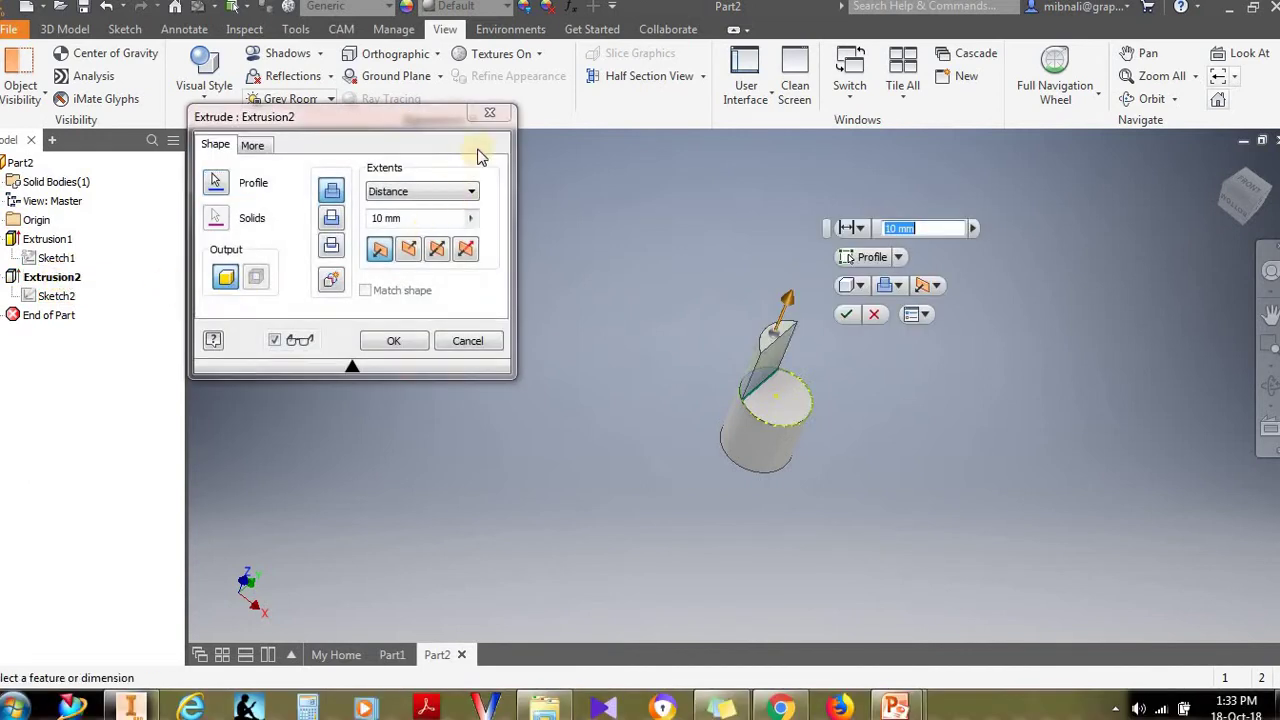
{"action": "left_click", "coordinate": [490, 117]}
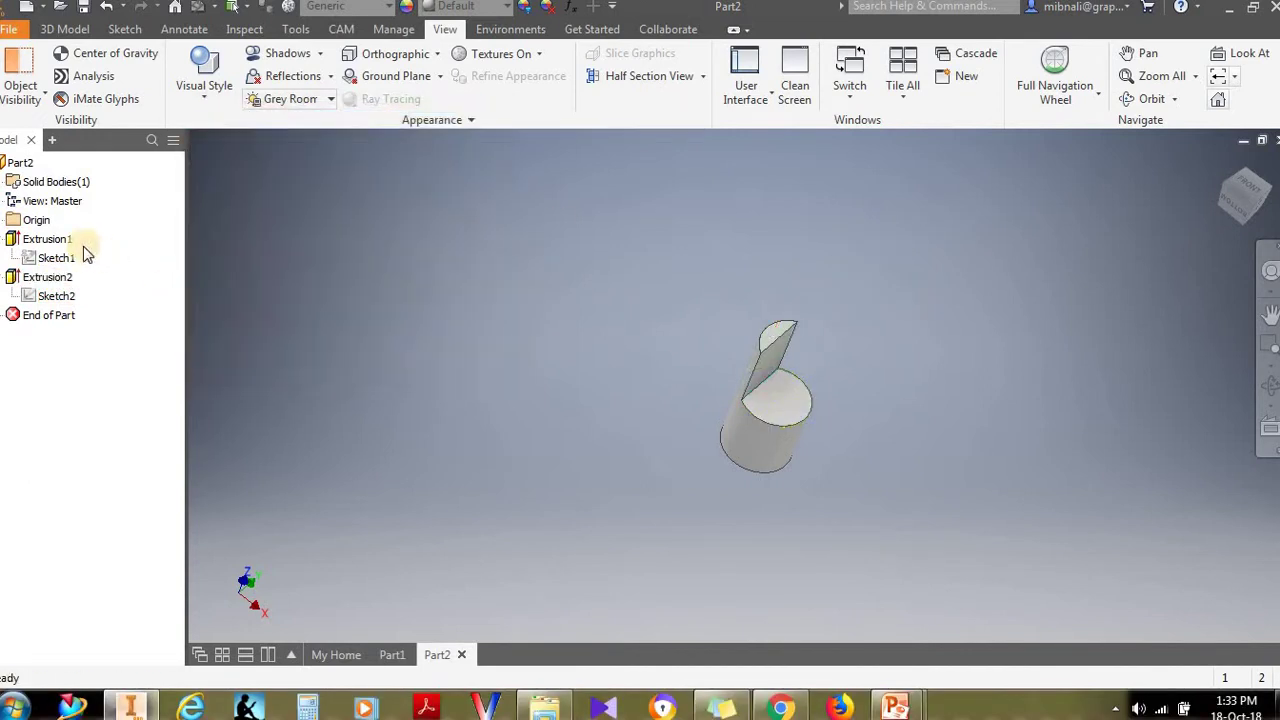
{"action": "double_click", "coordinate": [60, 240]}
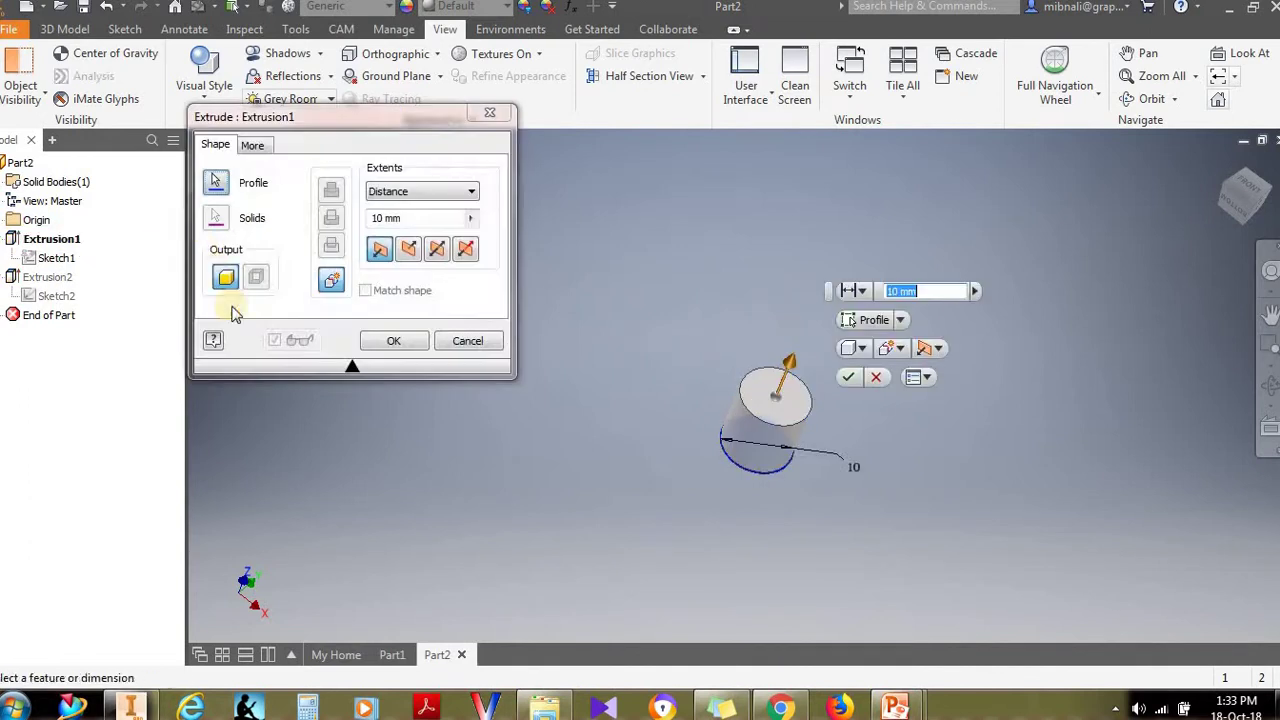
{"action": "left_click", "coordinate": [395, 342]}
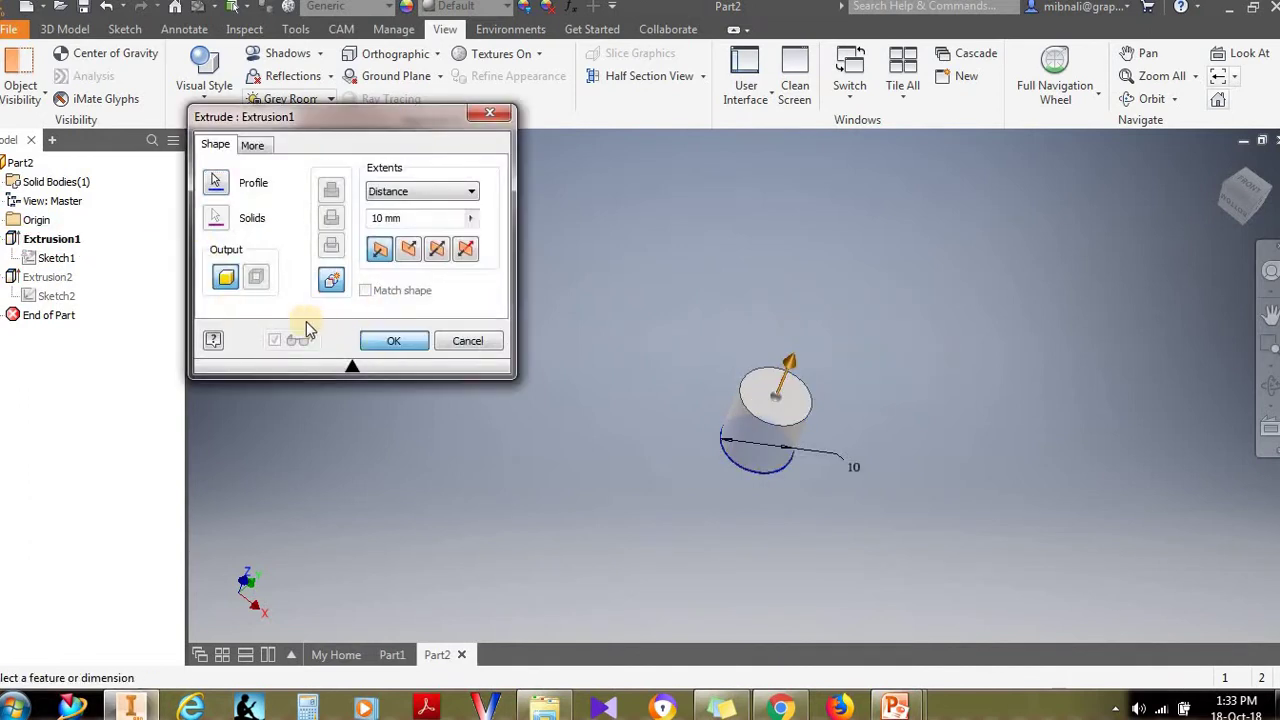
Step: Delete the segment extrusion together with its consumed sketch
{"action": "left_click", "coordinate": [34, 284]}
{"action": "key", "text": "Delete"}
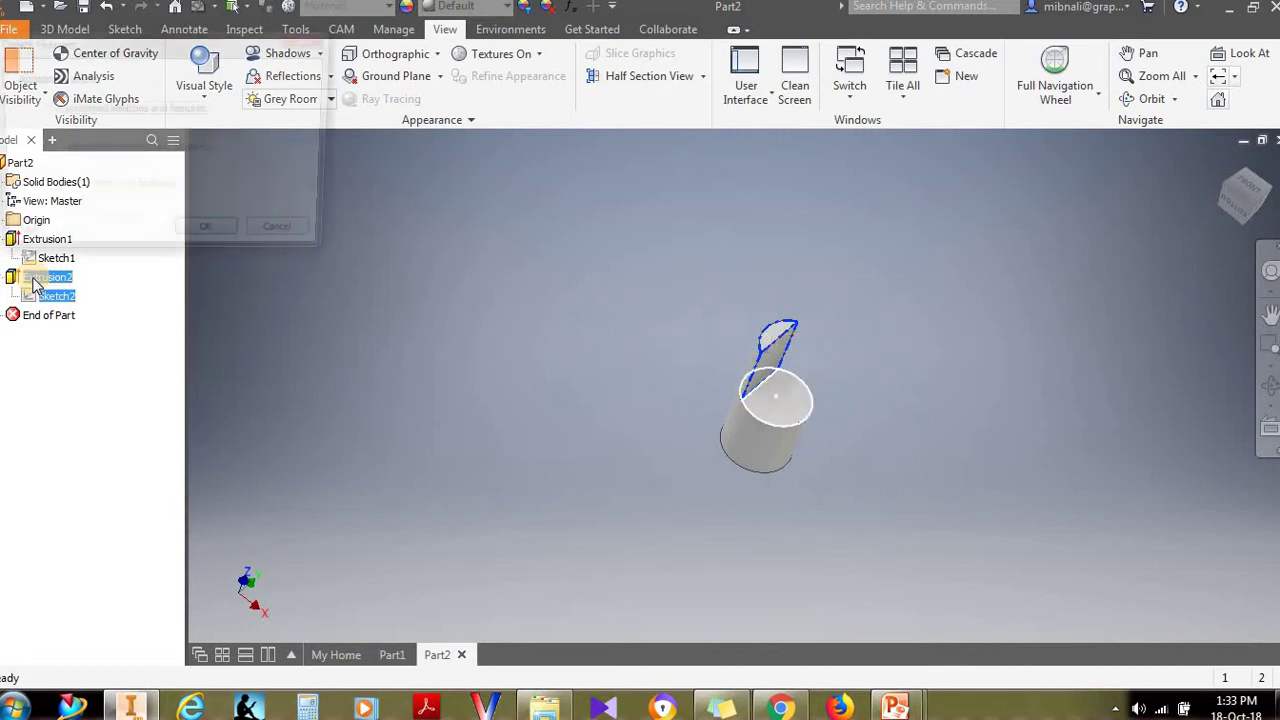
{"action": "key", "text": "Escape"}
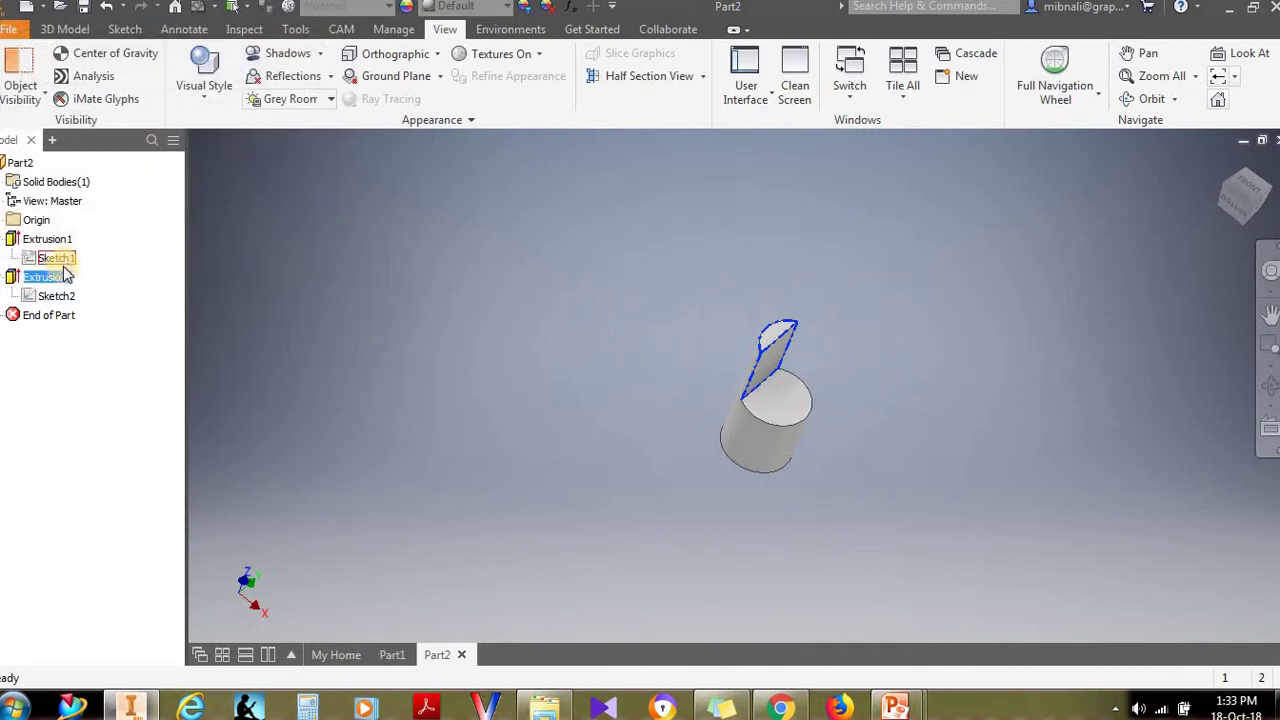
{"action": "key", "text": "Delete"}
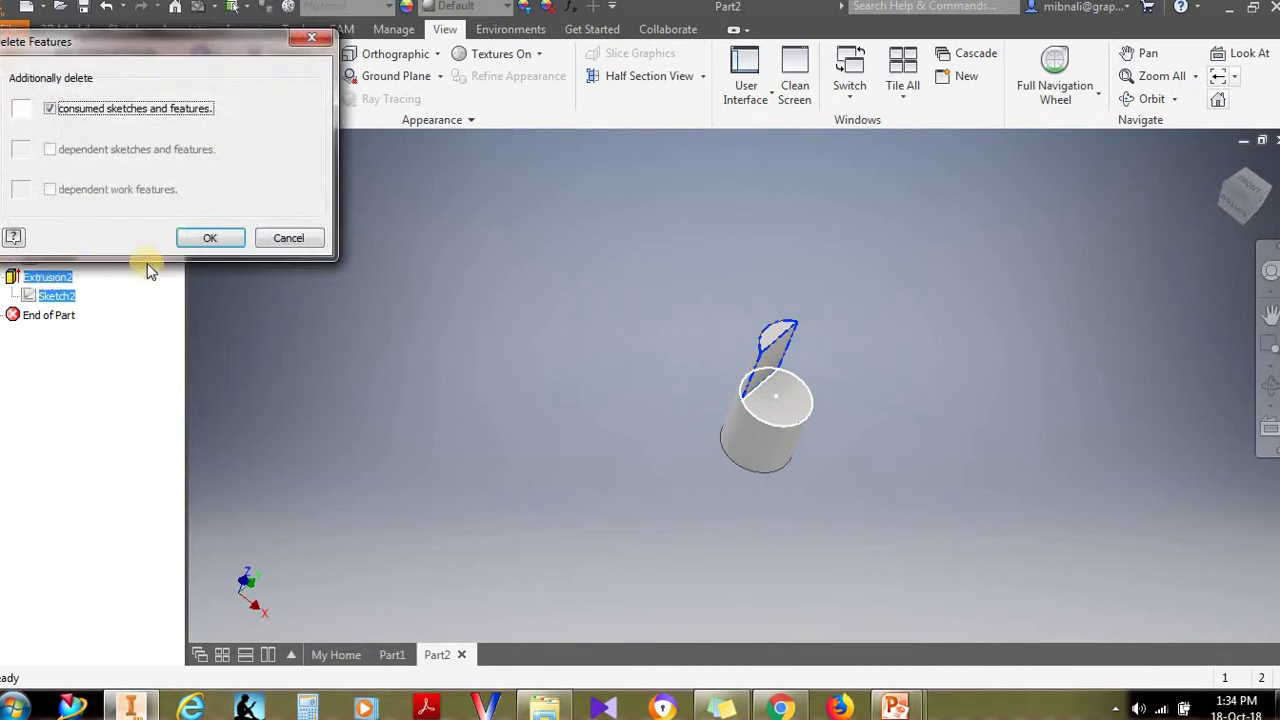
{"action": "left_click", "coordinate": [197, 238]}
Step: Check the base cylinder extrusion's operation settings without changes, and delete that extrusion while keeping its circle sketch
{"action": "left_click", "coordinate": [48, 241]}
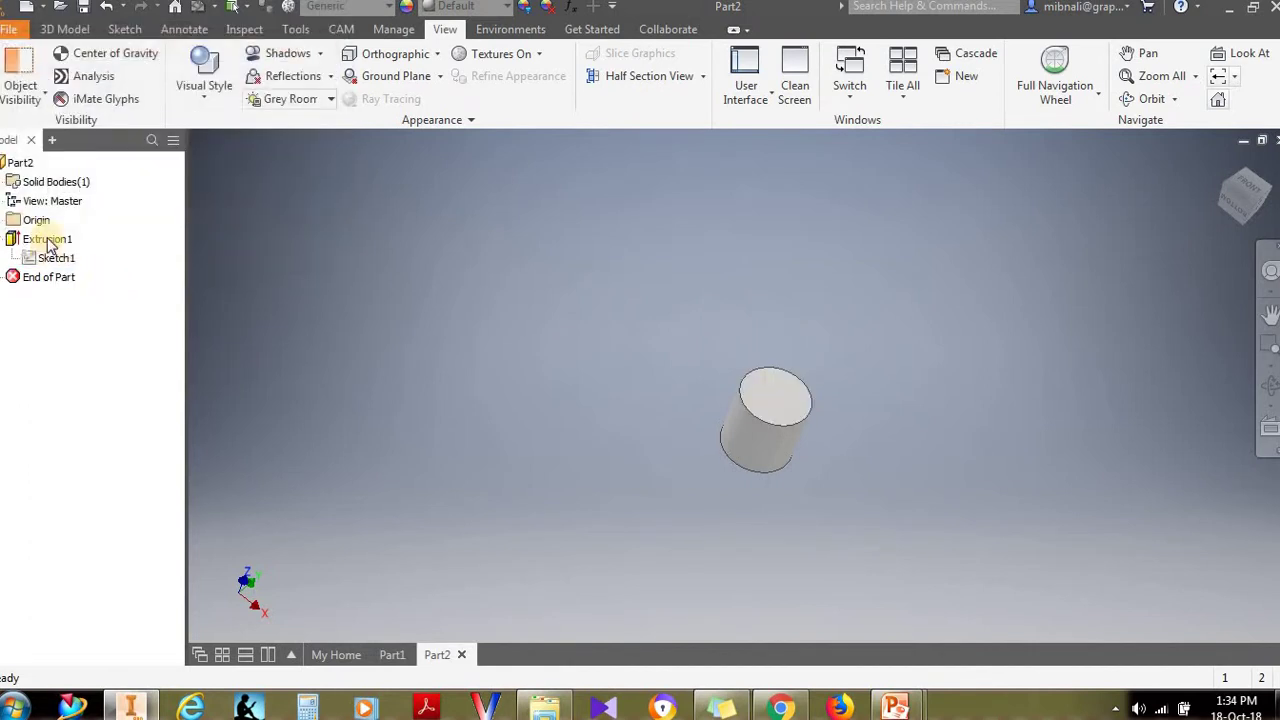
{"action": "double_click", "coordinate": [48, 243]}
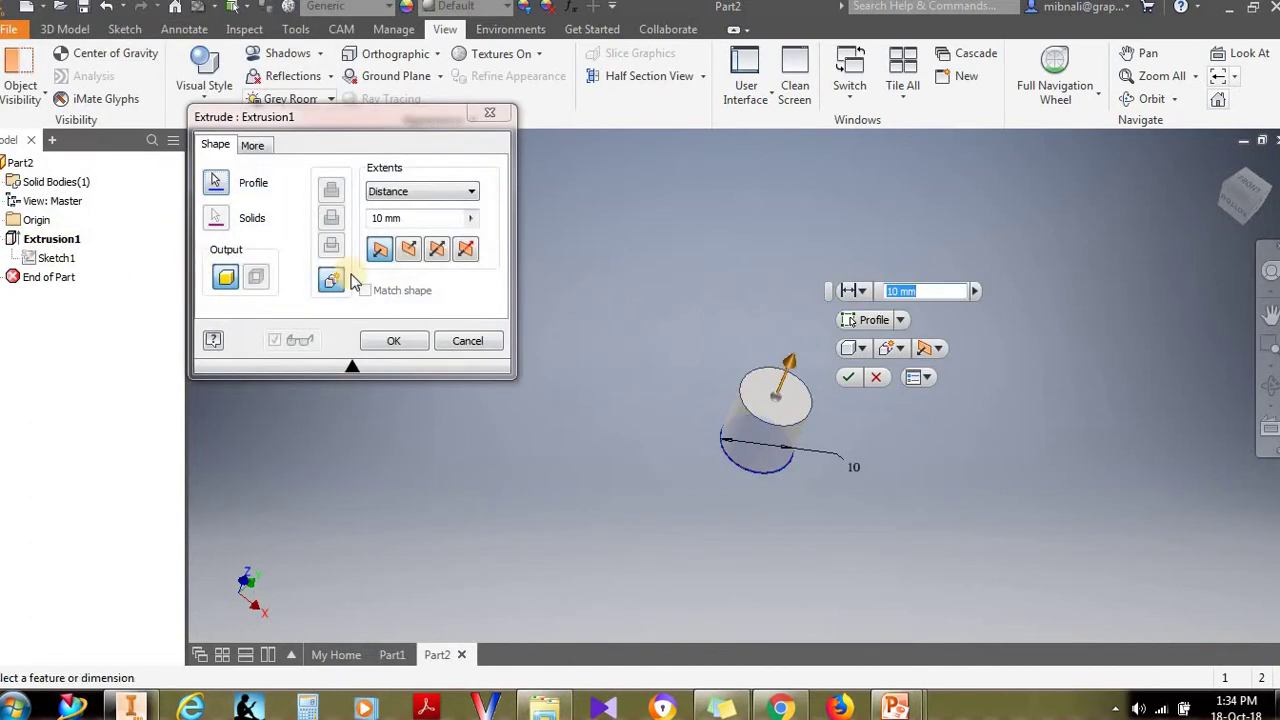
{"action": "left_click", "coordinate": [467, 341]}
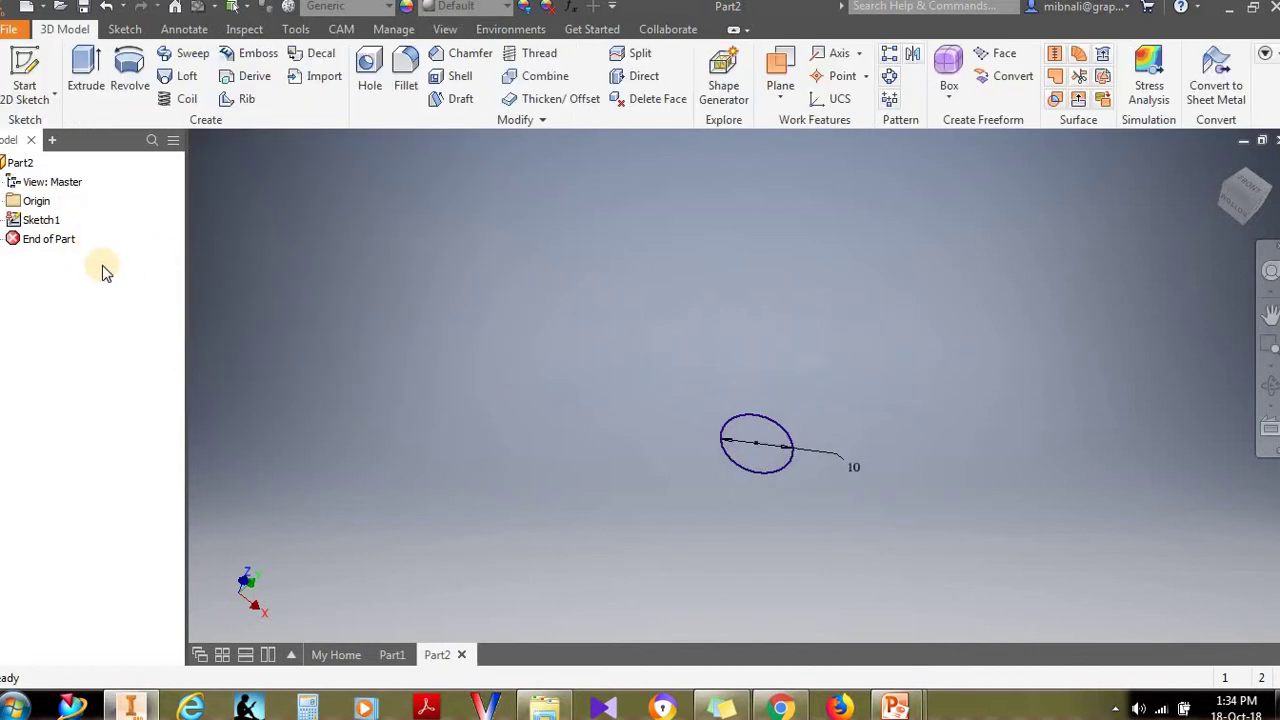
Step: Extrude the 10 mm circle by 5 mm with surface output, inspect it, and undo the surface extrusion
{"action": "left_click", "coordinate": [80, 65]}
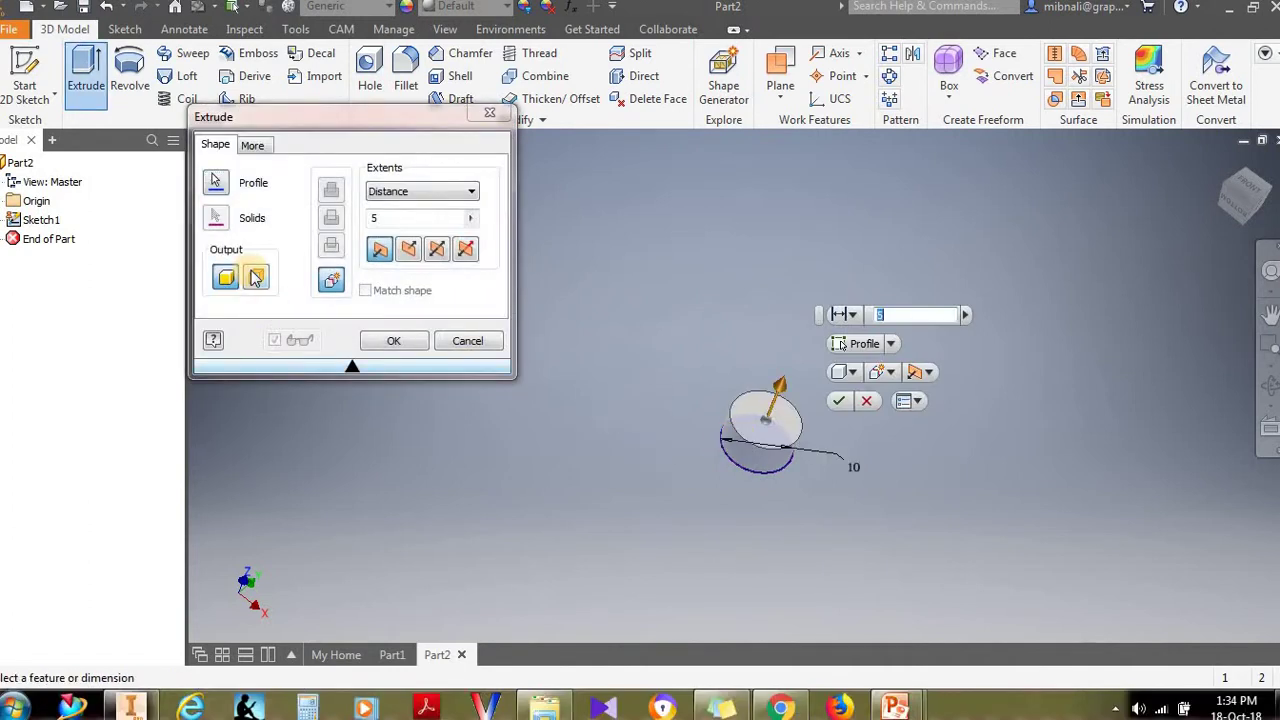
{"action": "left_click", "coordinate": [257, 279]}
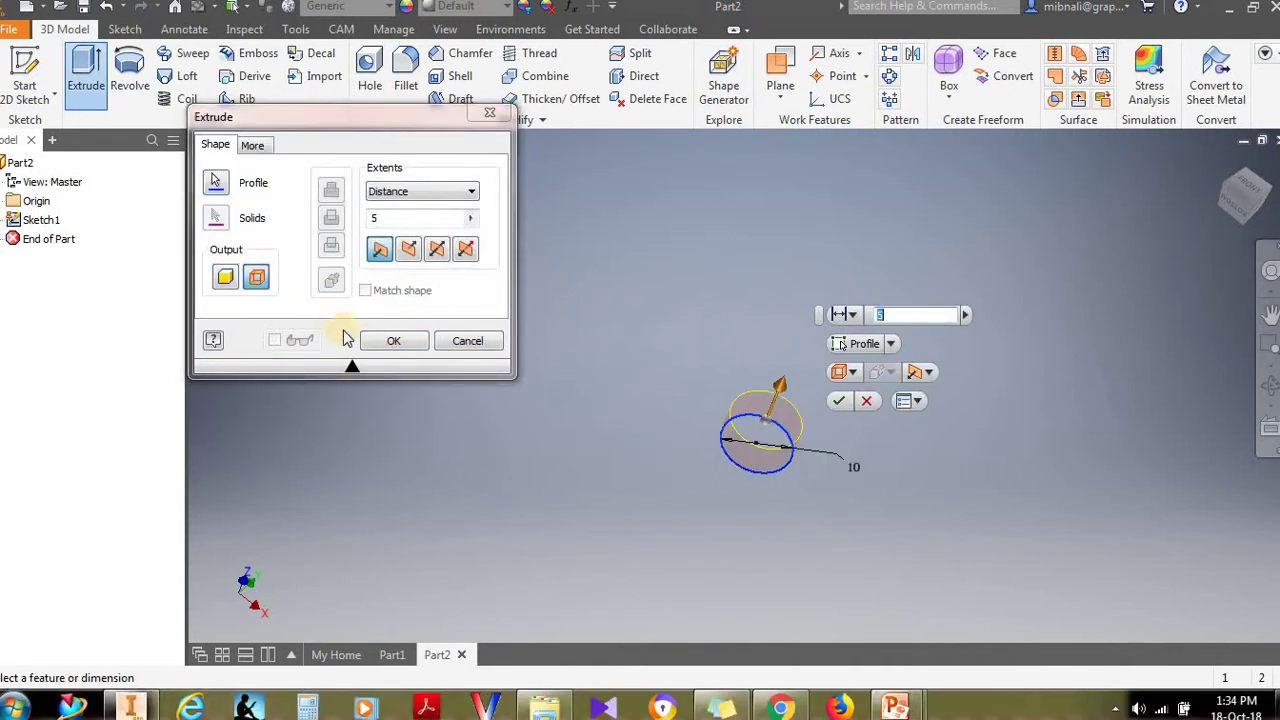
{"action": "left_click", "coordinate": [393, 342]}
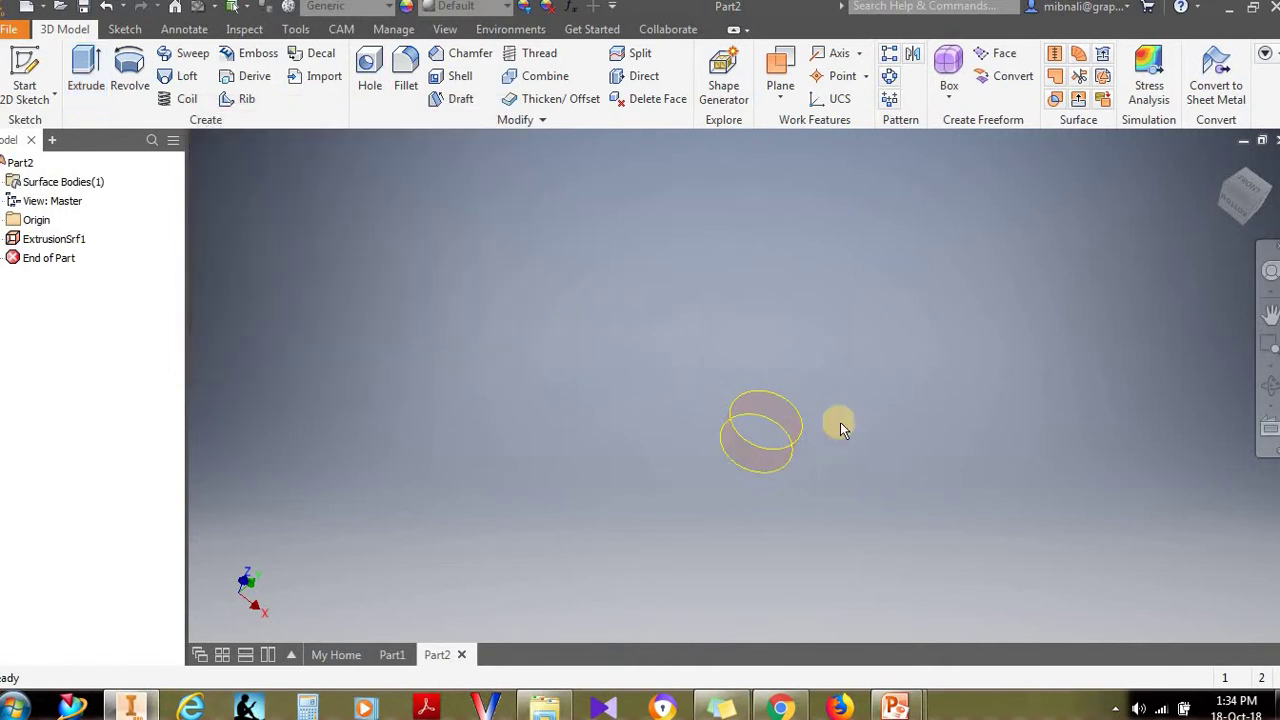
{"action": "scroll", "coordinate": [806, 387], "scroll_direction": "up", "scroll_amount": 3}
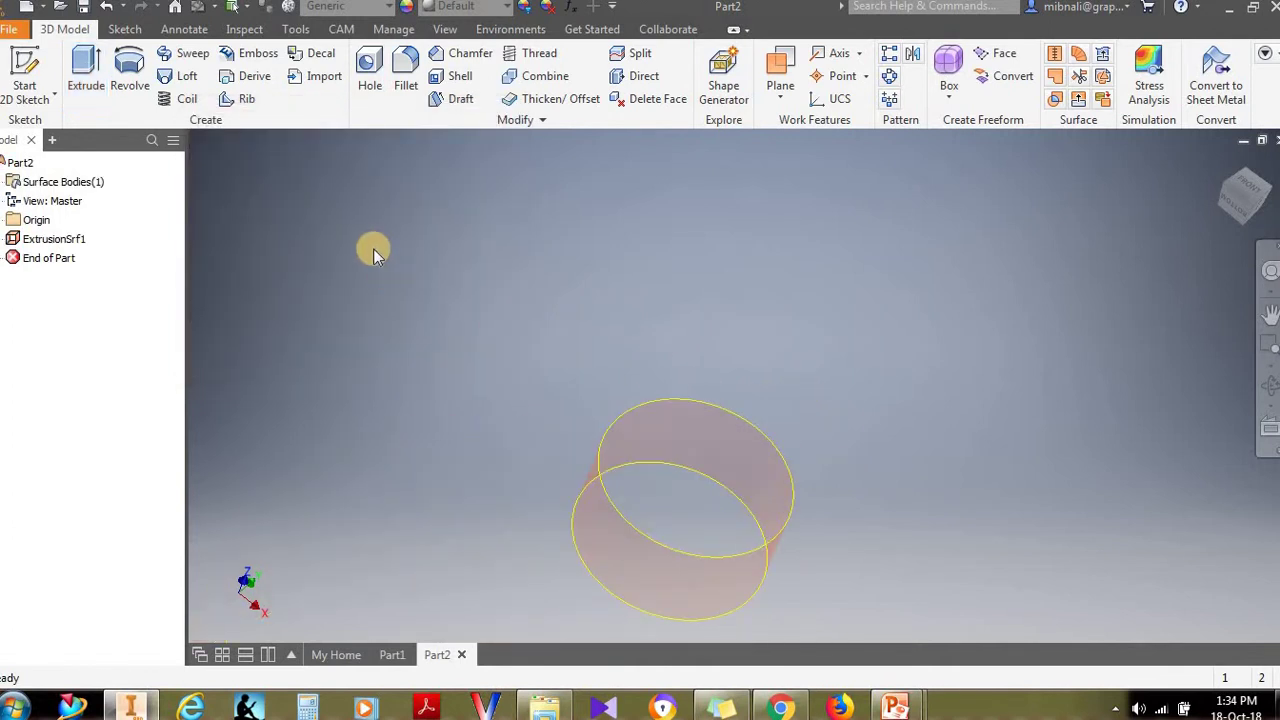
{"action": "key", "text": "ctrl+z"}
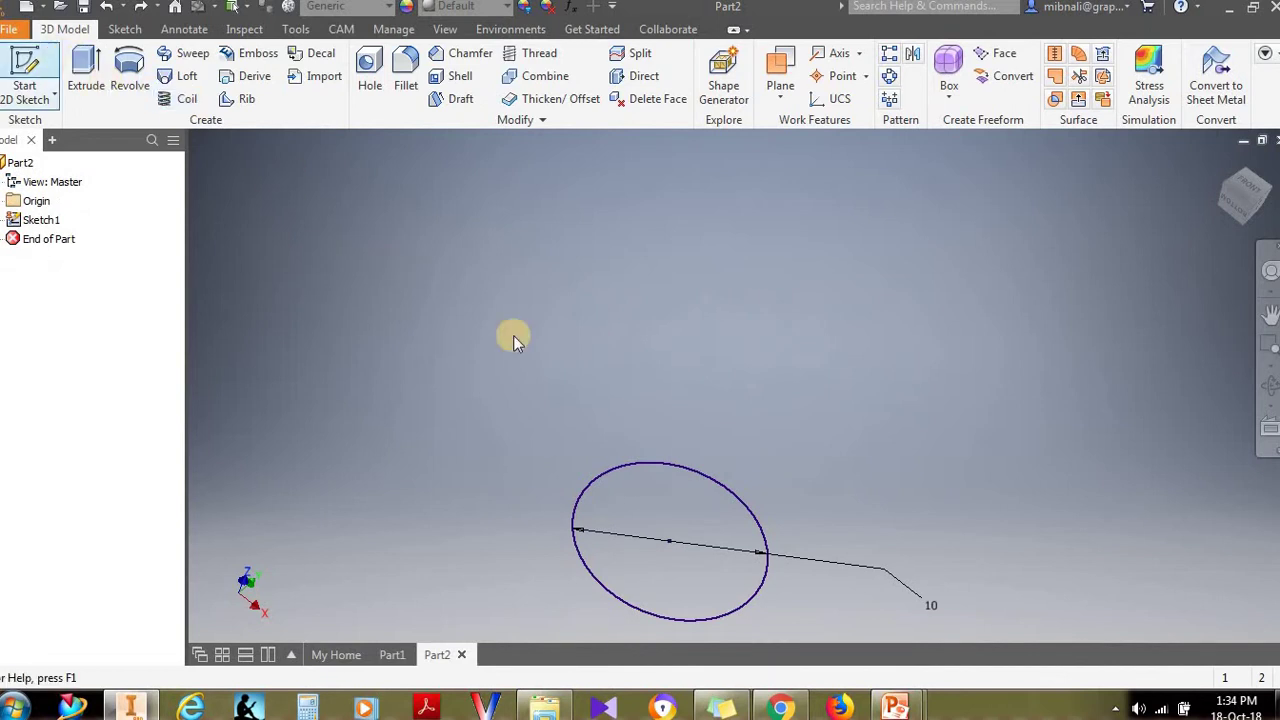
Step: Extrude the 10 mm circle by 5 mm as a solid with a 30 degree taper
{"action": "key", "text": "e"}
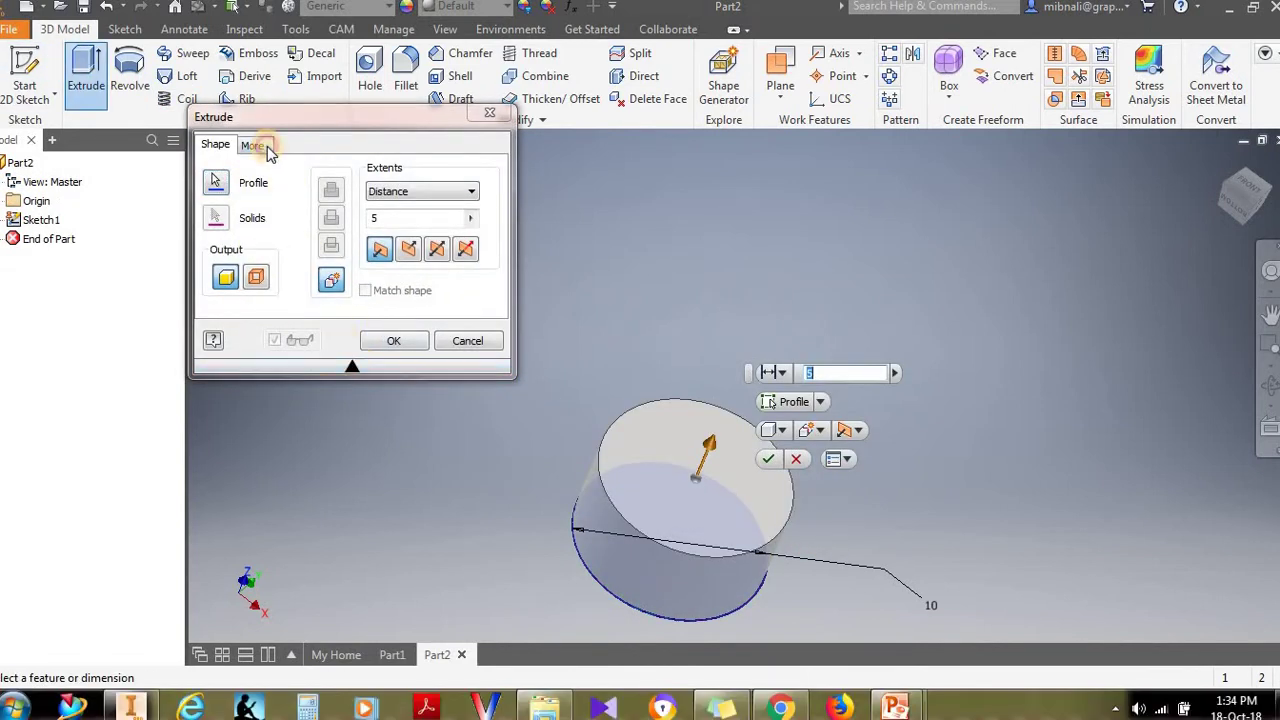
{"action": "left_click", "coordinate": [254, 146]}
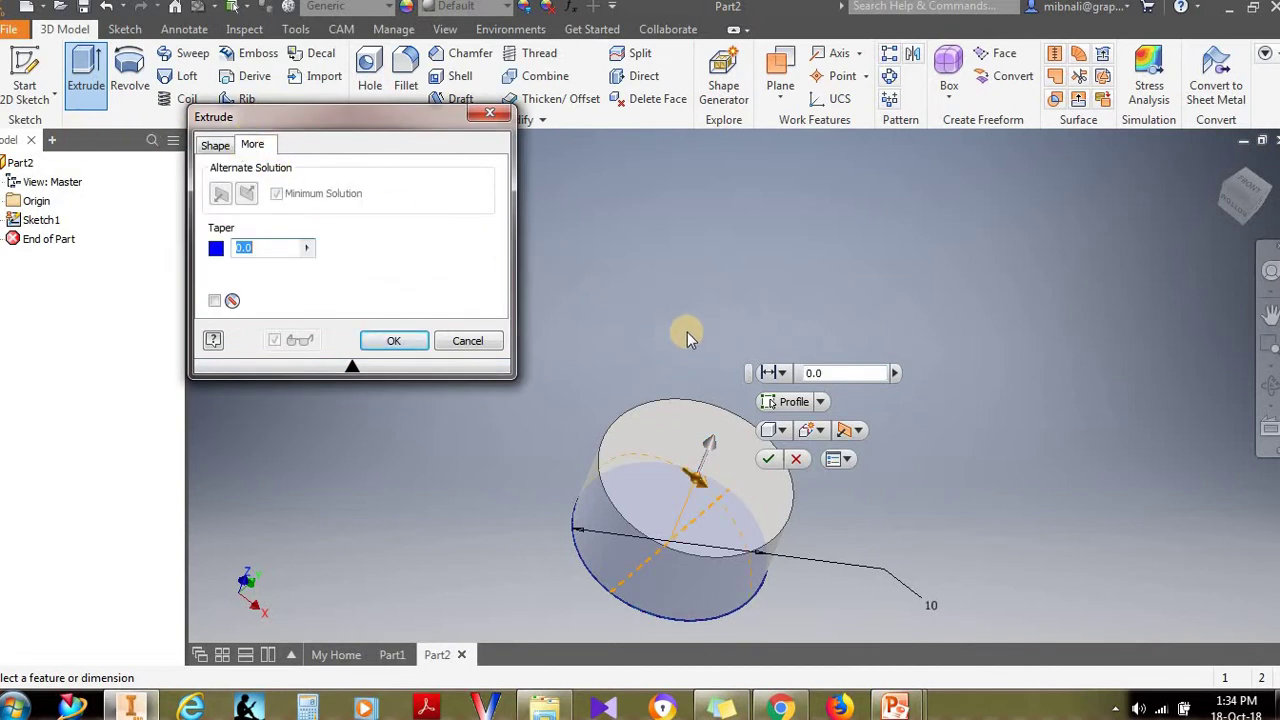
{"action": "middle_click_drag", "start_coordinate": [743, 343], "coordinate": [663, 286], "text": "shift"}
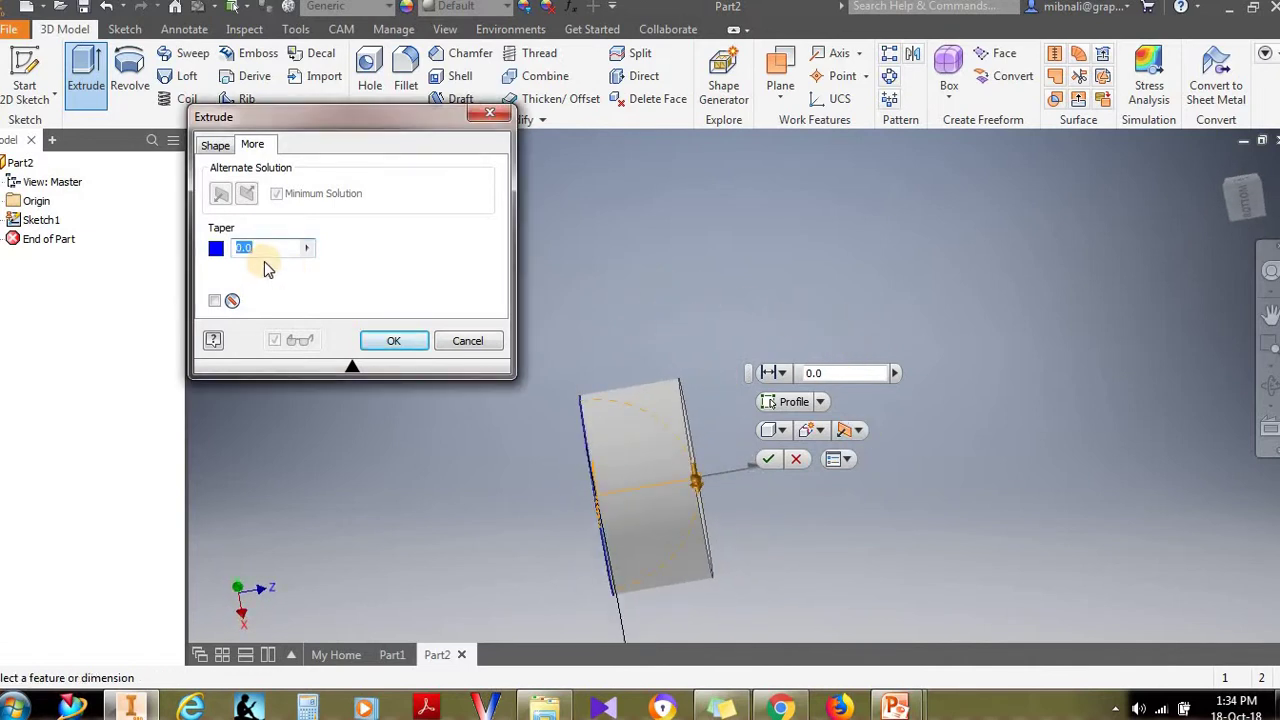
{"action": "type", "text": "30"}
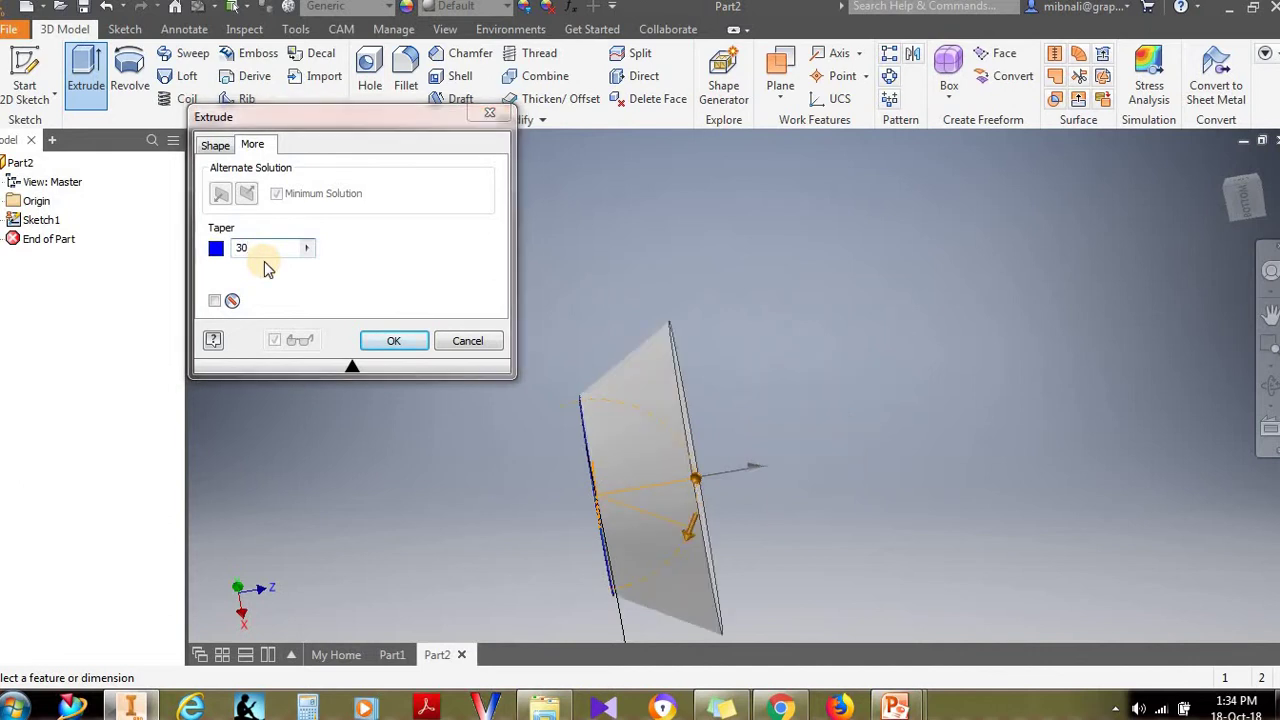
{"action": "key", "text": "Return"}
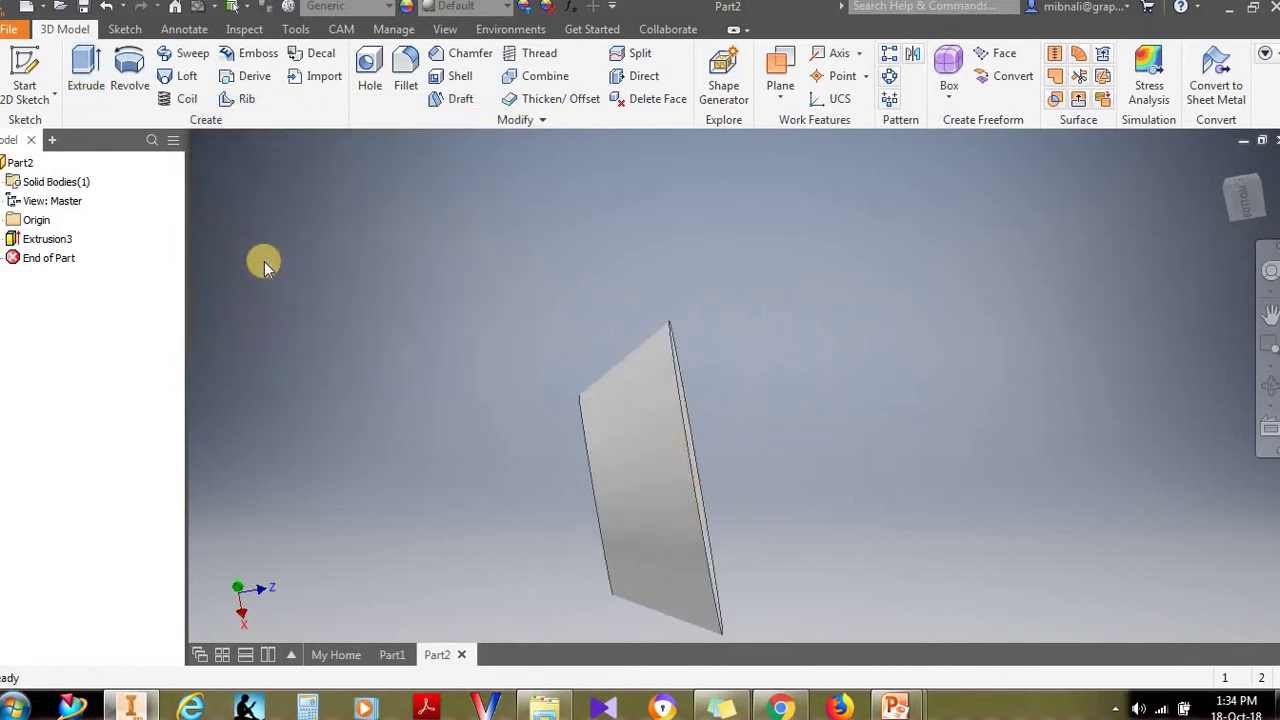
Step: Set the extrusion's taper to -30 deg, and undo back to the bare circle sketch
{"action": "left_click", "coordinate": [670, 449]}
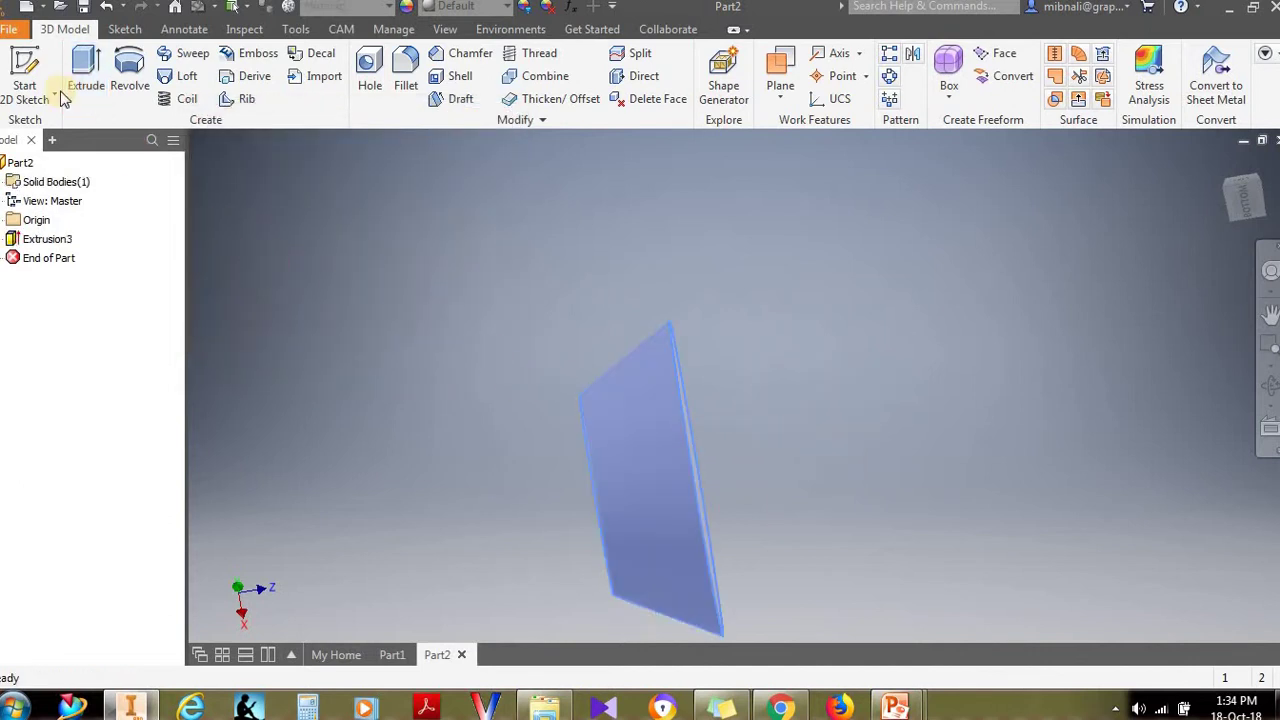
{"action": "double_click", "coordinate": [45, 240]}
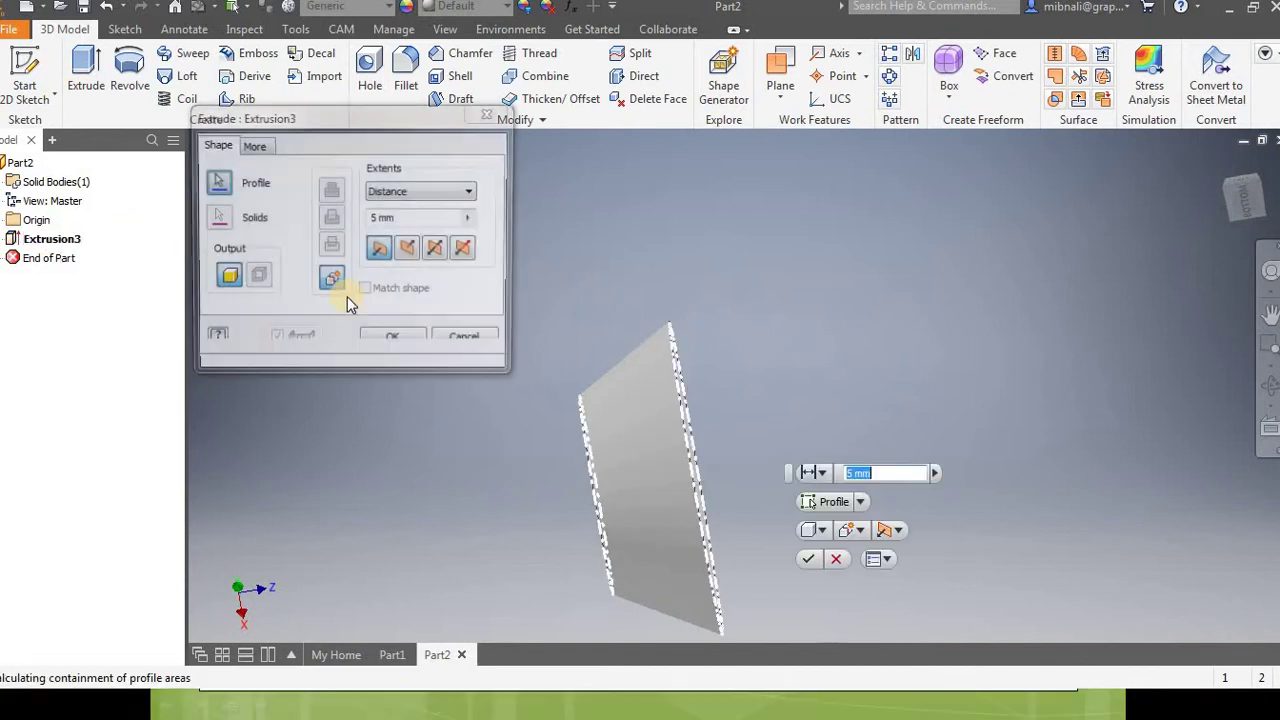
{"action": "left_click", "coordinate": [254, 146]}
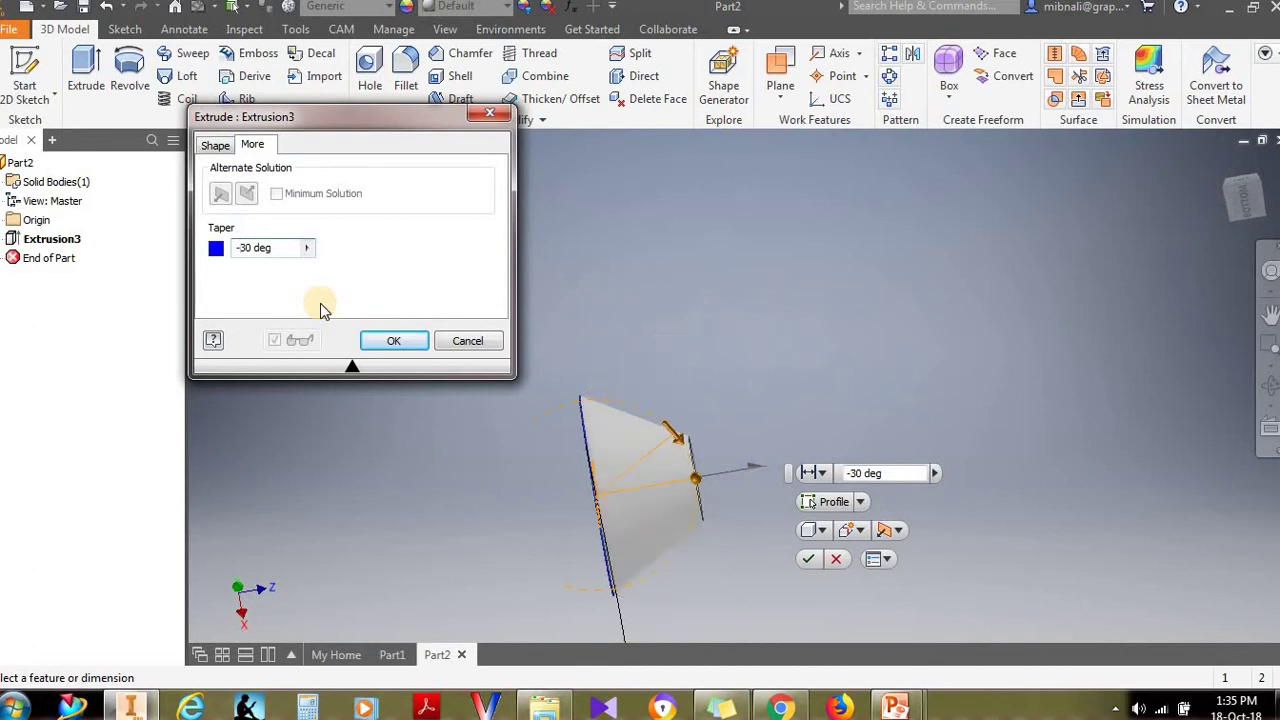
{"action": "key", "text": "Return"}
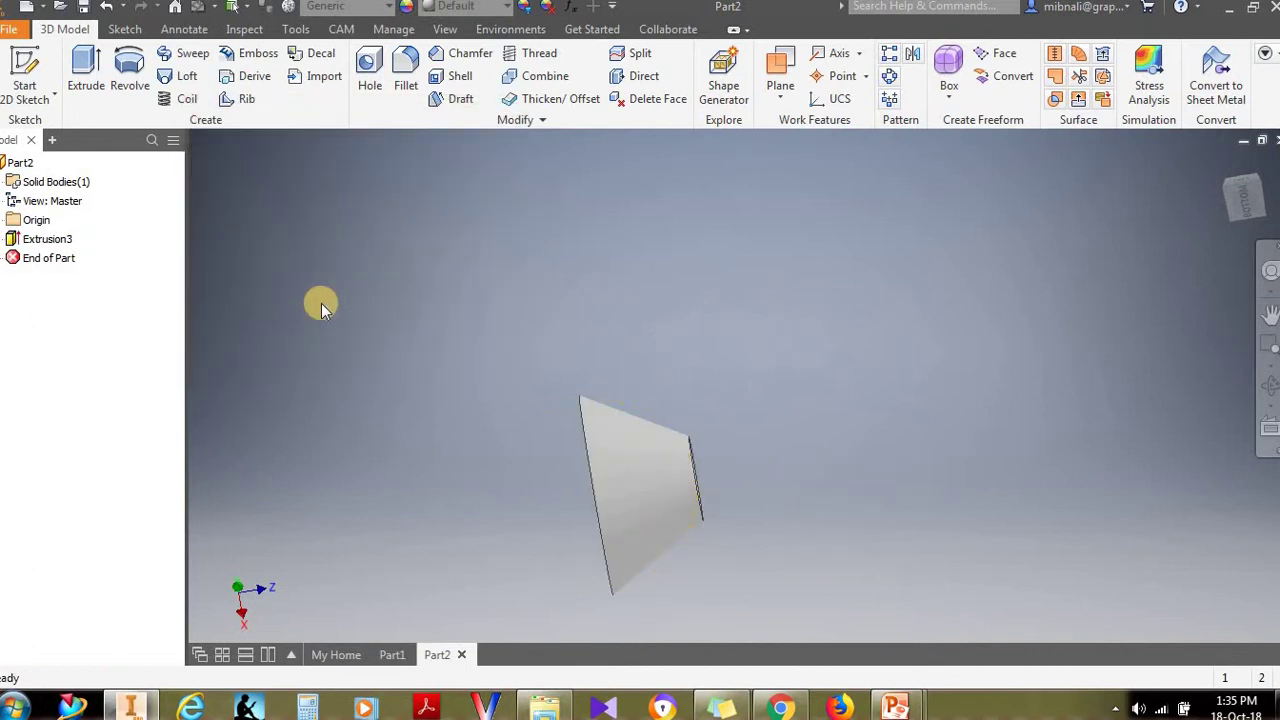
{"action": "key", "text": "ctrl+z"}
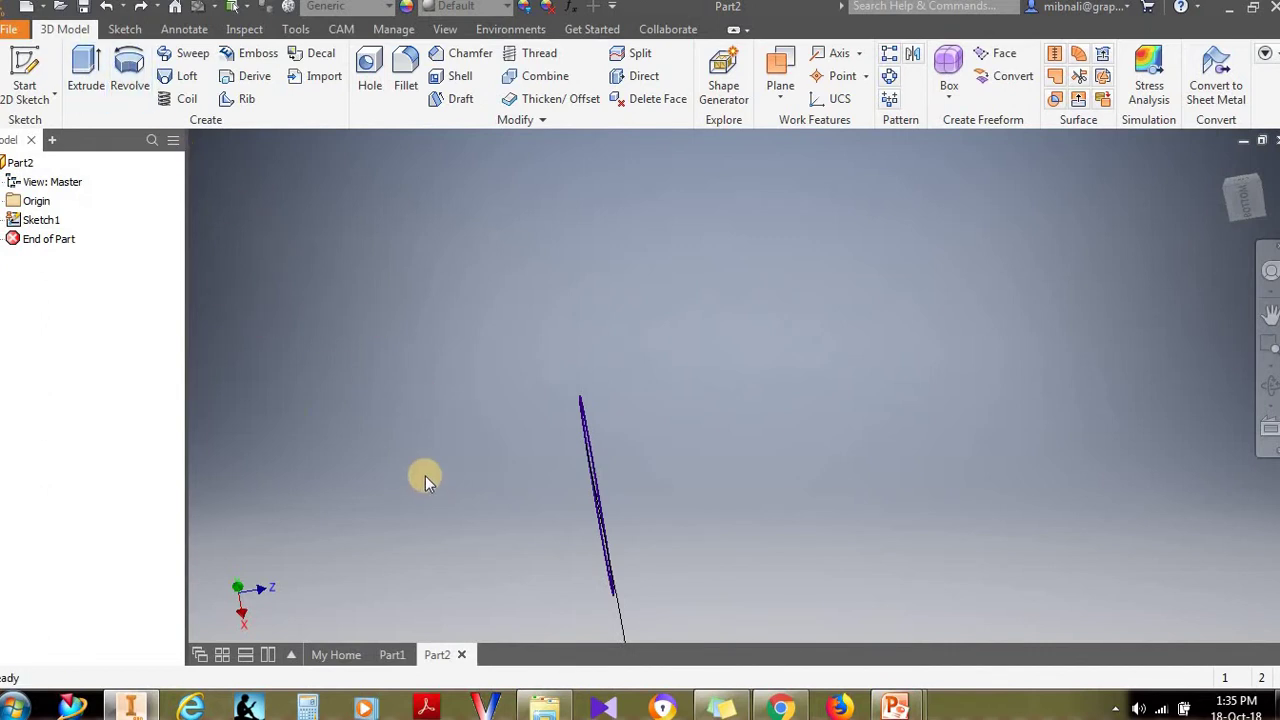
Step: Switch to the Part1 document and start a 2D sketch on the arm's flat upper face
{"action": "key", "text": "ctrl+Tab"}
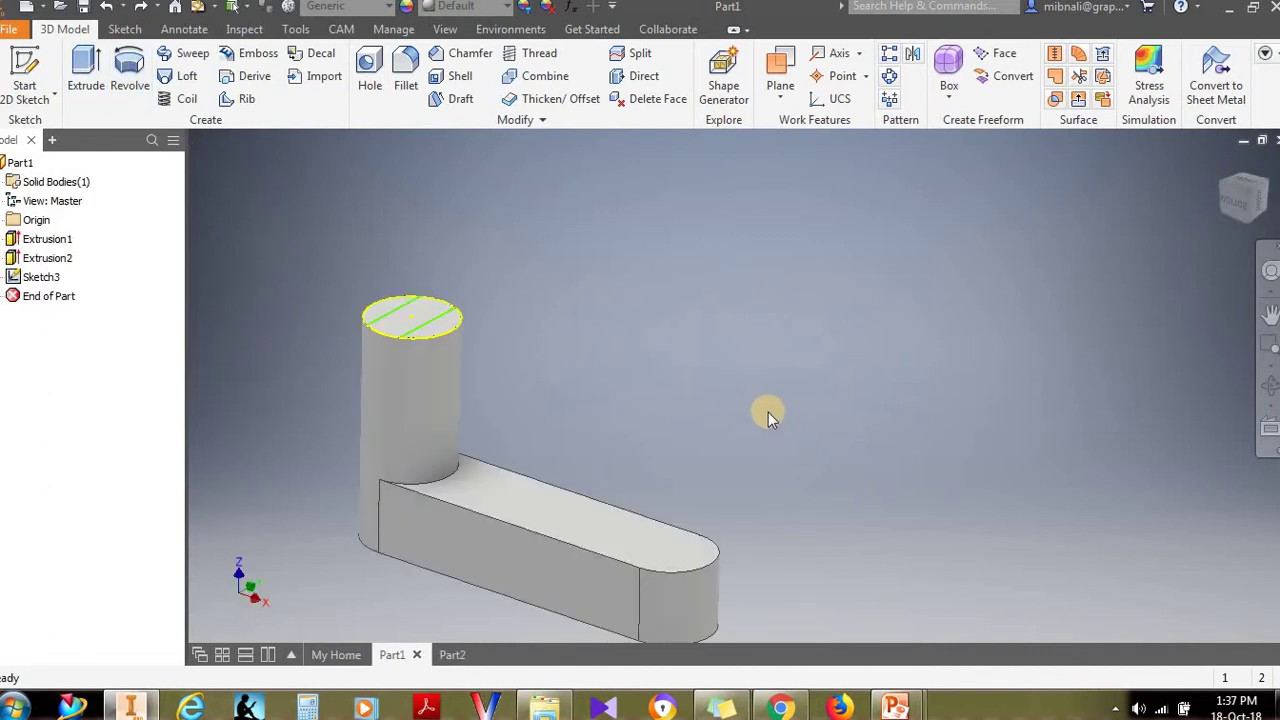
{"action": "middle_click_drag", "start_coordinate": [767, 412], "coordinate": [508, 261], "text": "shift"}
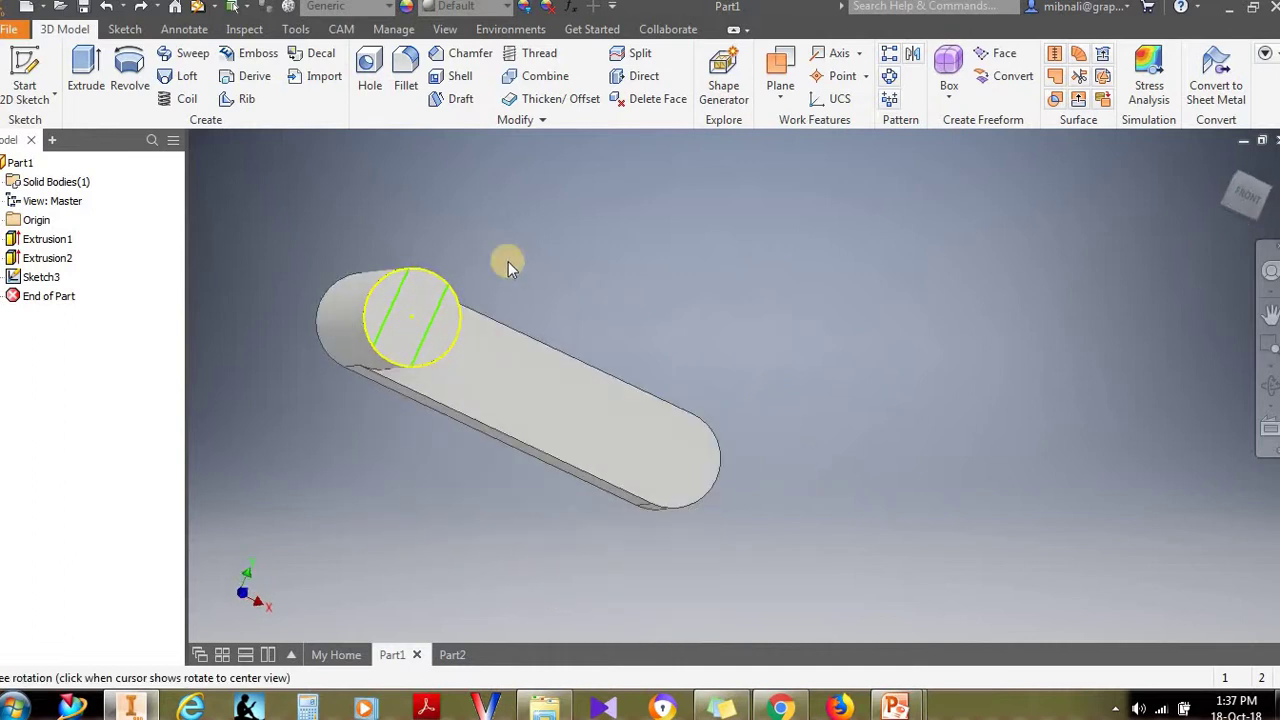
{"action": "left_click", "coordinate": [125, 29]}
{"action": "key", "text": "s"}
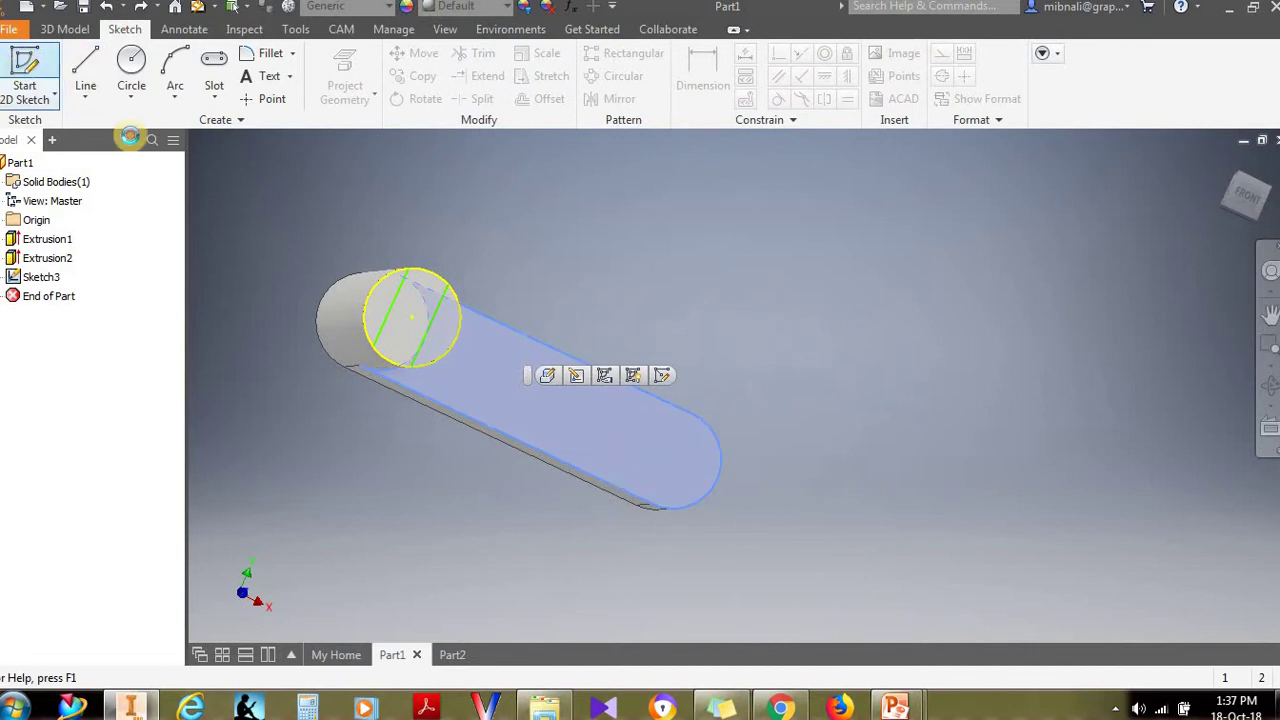
{"action": "left_click", "coordinate": [632, 418]}
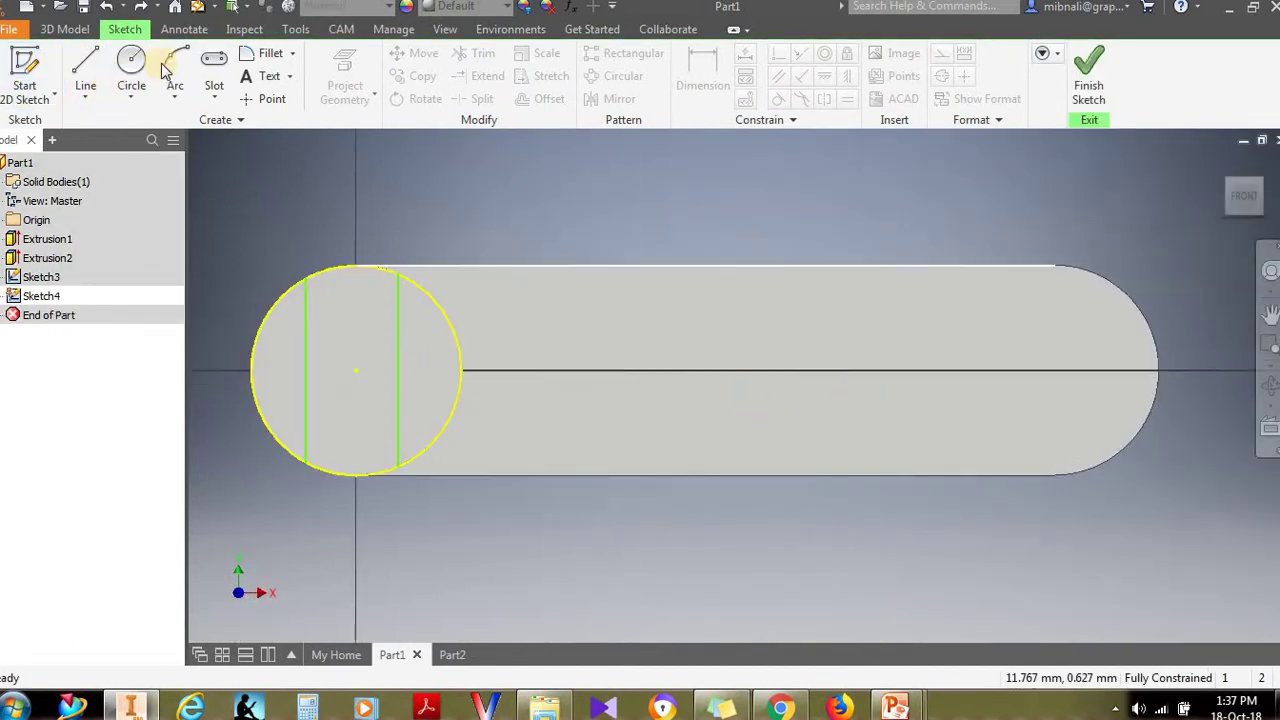
Step: Draw a narrow slot along the arm's centreline between the cylinder and the rounded end, and finish the sketch
{"action": "left_click", "coordinate": [212, 68]}
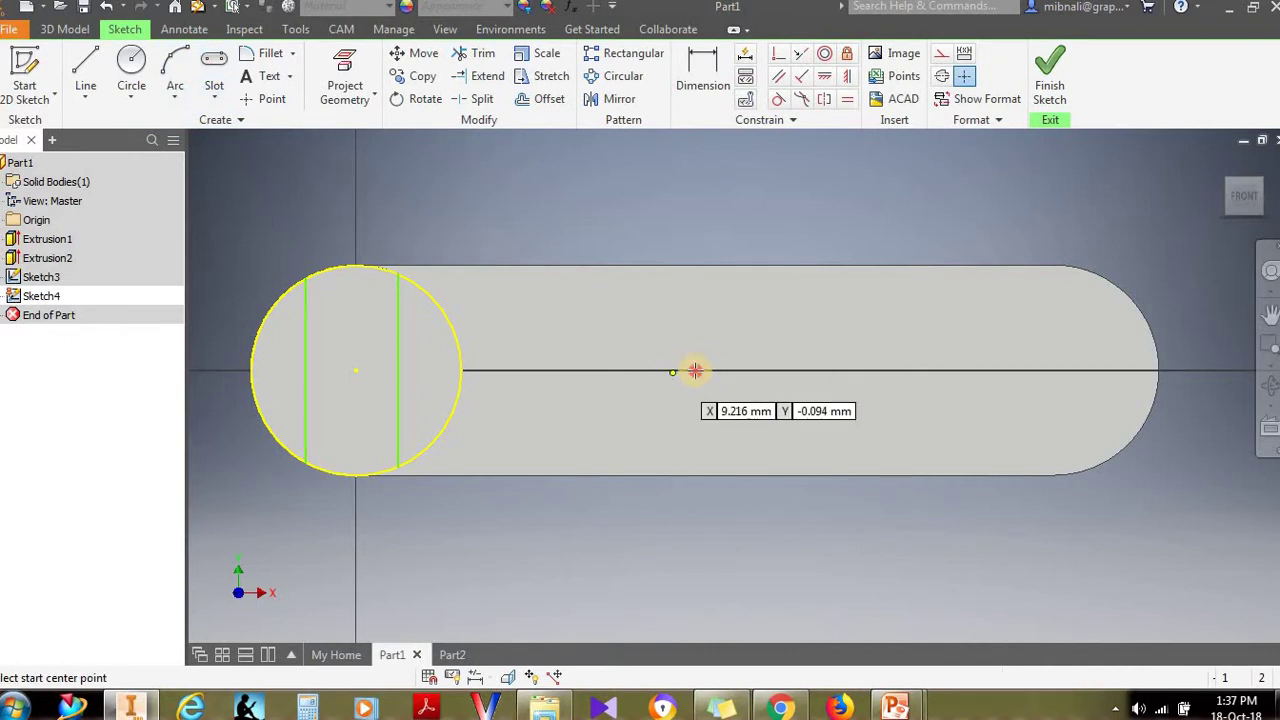
{"action": "left_click", "coordinate": [672, 369]}
{"action": "left_click", "coordinate": [936, 349]}
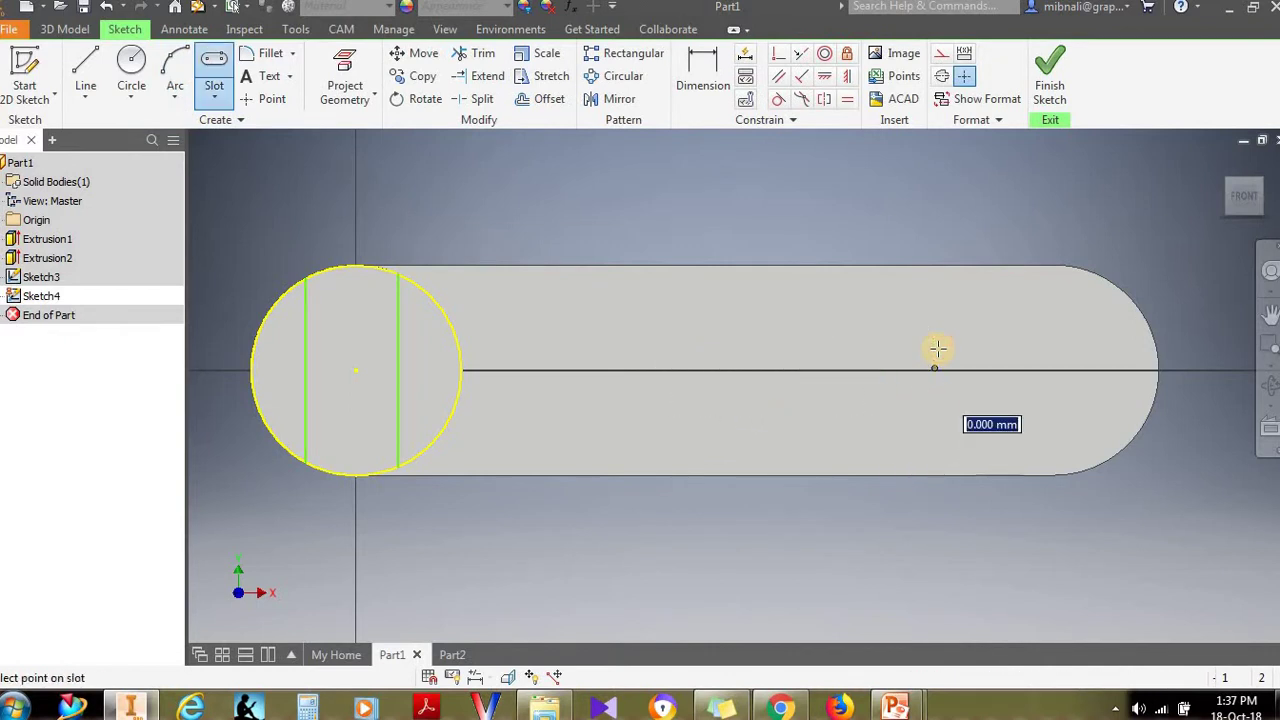
{"action": "left_click", "coordinate": [937, 346]}
{"action": "key", "text": "Escape"}
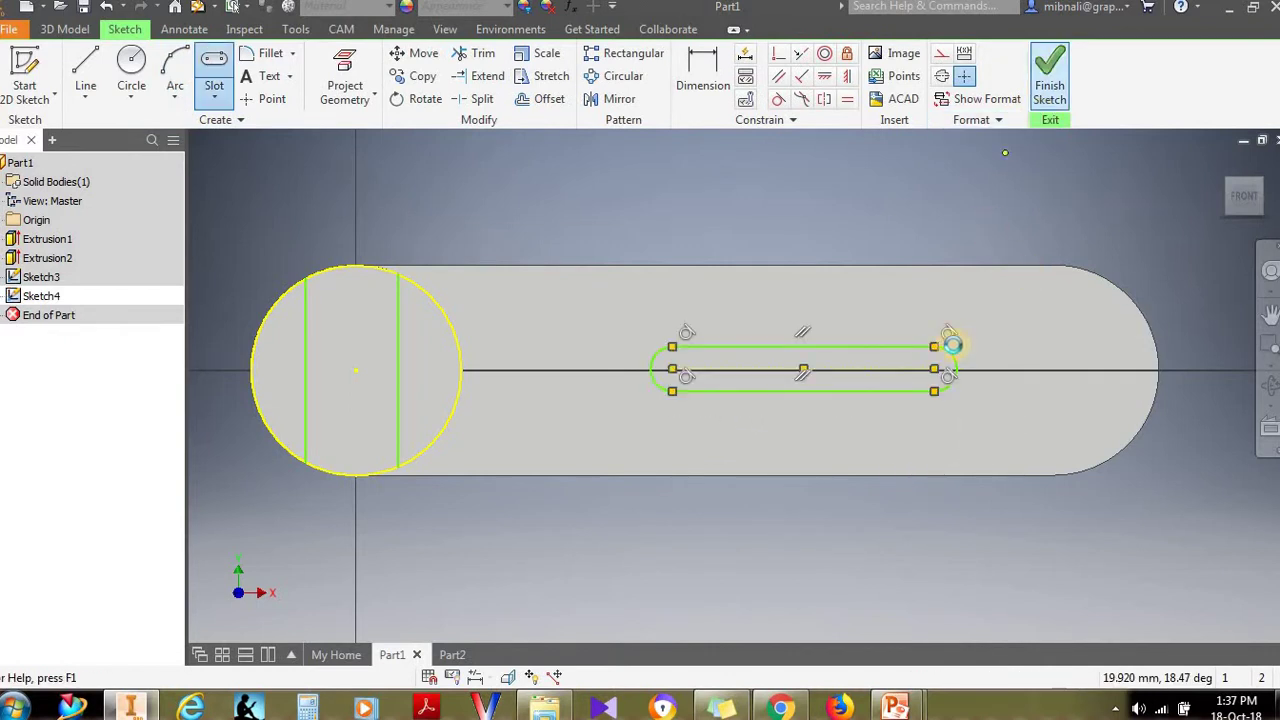
{"action": "middle_click_drag", "start_coordinate": [951, 346], "coordinate": [783, 366], "text": "shift"}
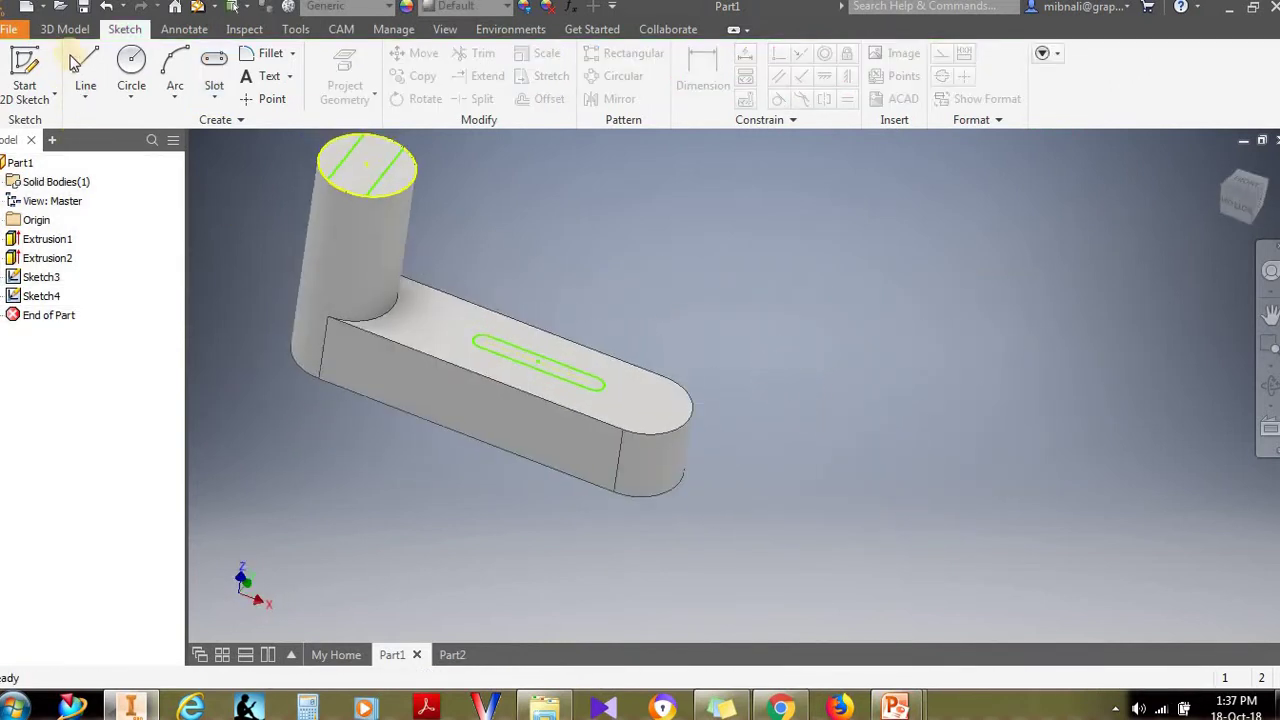
{"action": "left_click", "coordinate": [80, 65]}
{"action": "left_click", "coordinate": [67, 35]}
{"action": "left_click", "coordinate": [87, 70]}
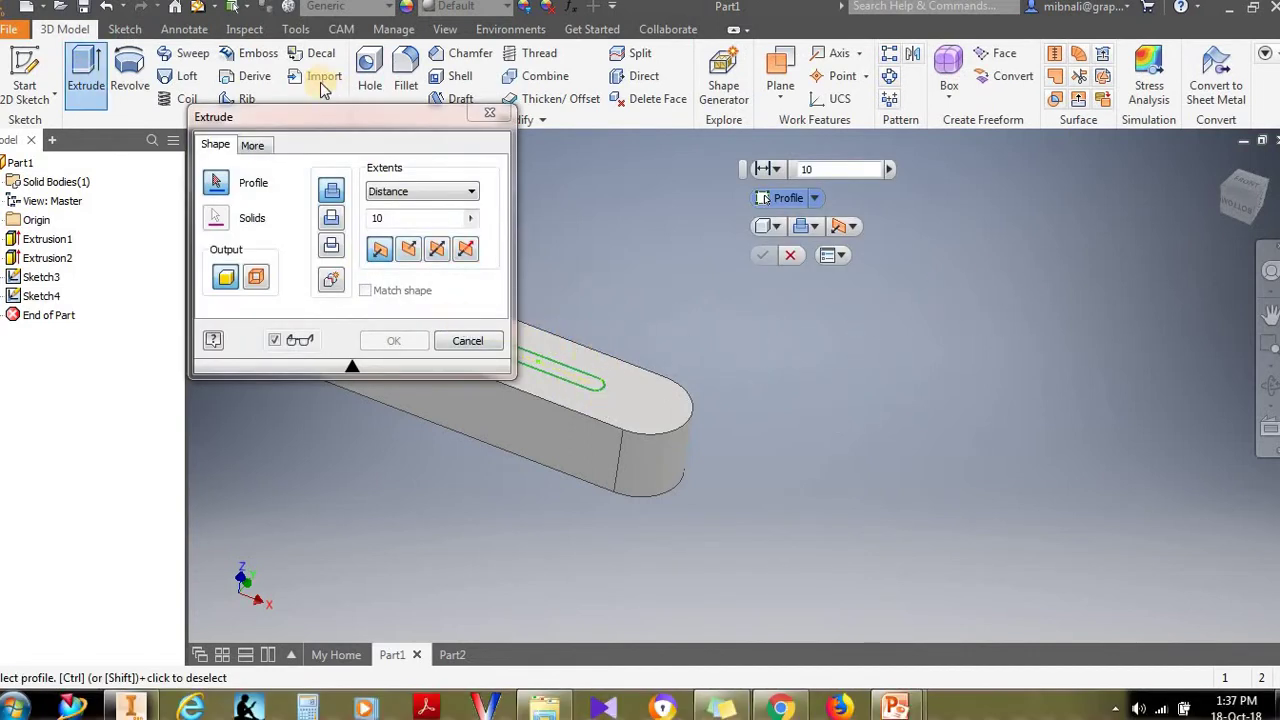
{"action": "left_click_drag", "start_coordinate": [260, 122], "coordinate": [165, 140]}
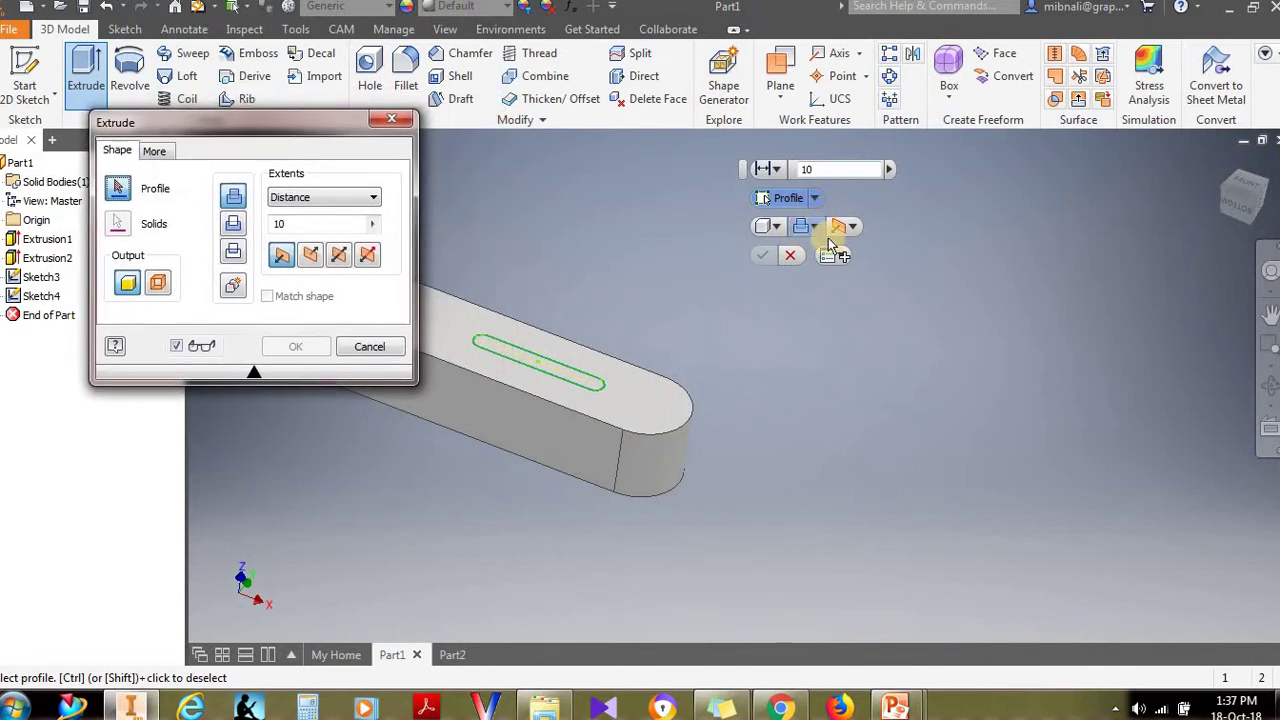
{"action": "left_click", "coordinate": [776, 170]}
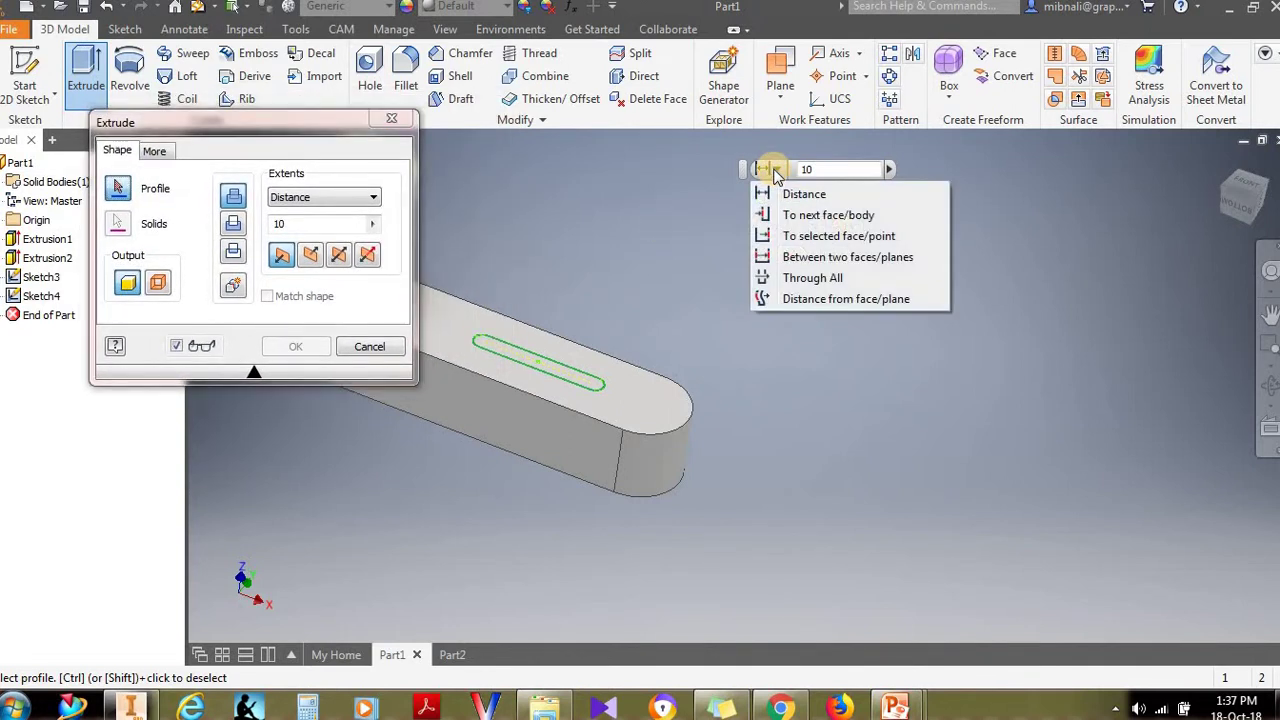
{"action": "left_click", "coordinate": [792, 278]}
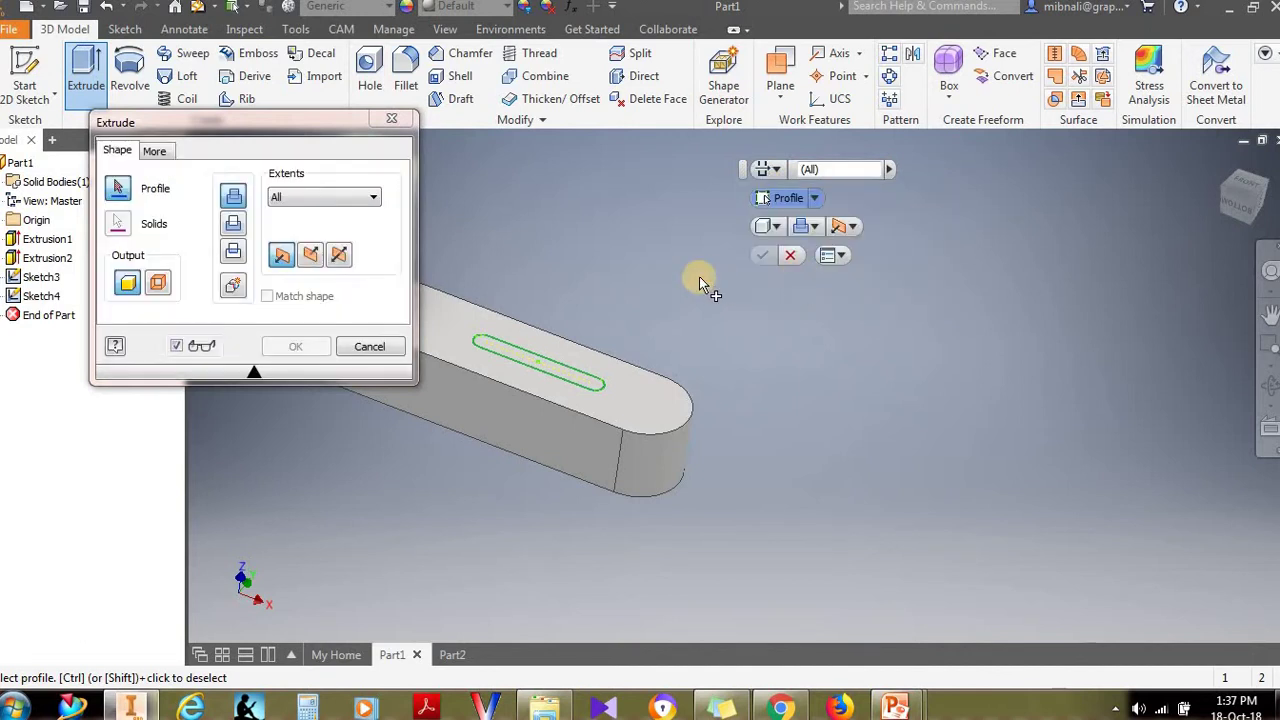
{"action": "key", "text": "Return"}
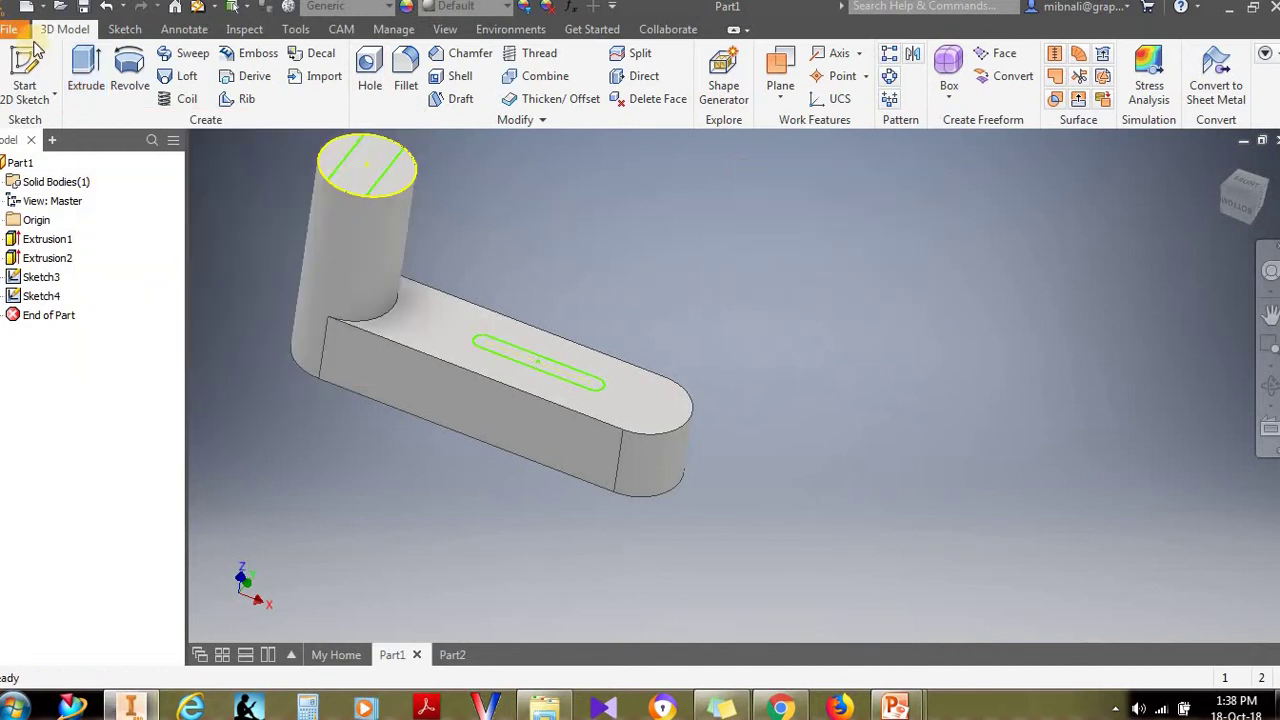
Step: Cut the slot profile down through the arm with the Through All extent, inspect the opening, and restore the home view
{"action": "key", "text": "e"}
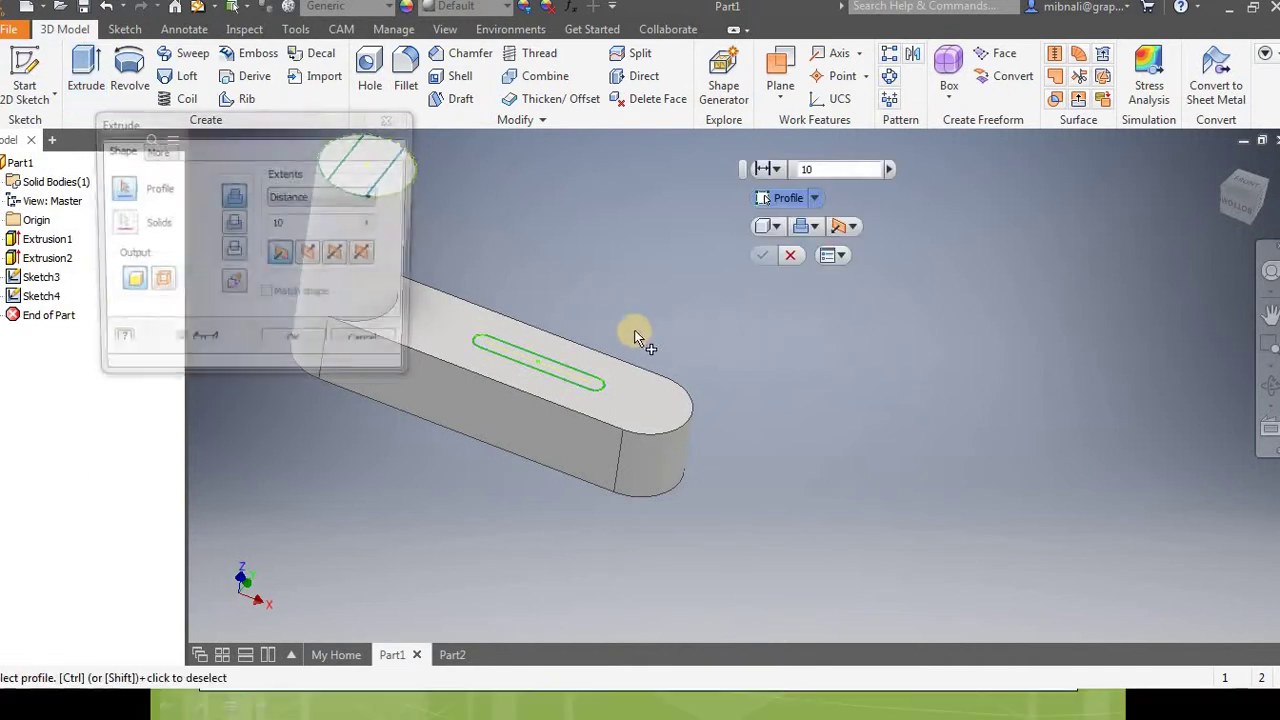
{"action": "left_click", "coordinate": [591, 376]}
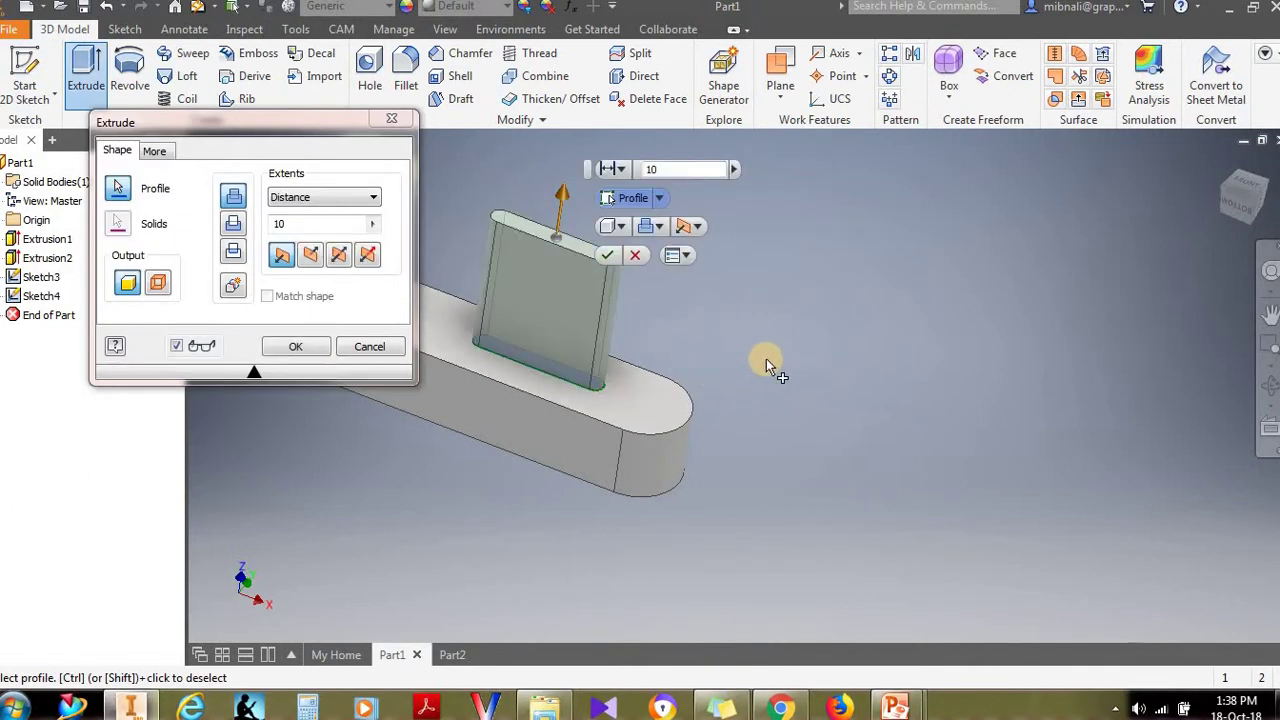
{"action": "left_click", "coordinate": [614, 169]}
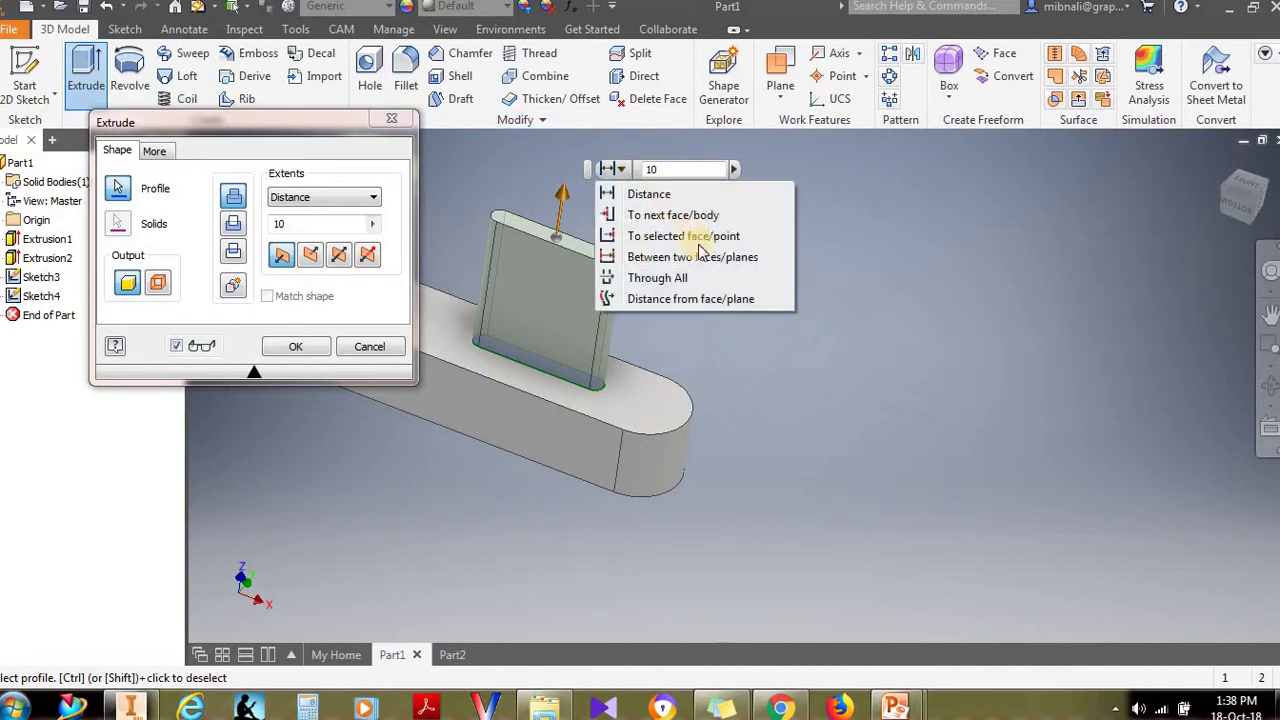
{"action": "left_click", "coordinate": [627, 277]}
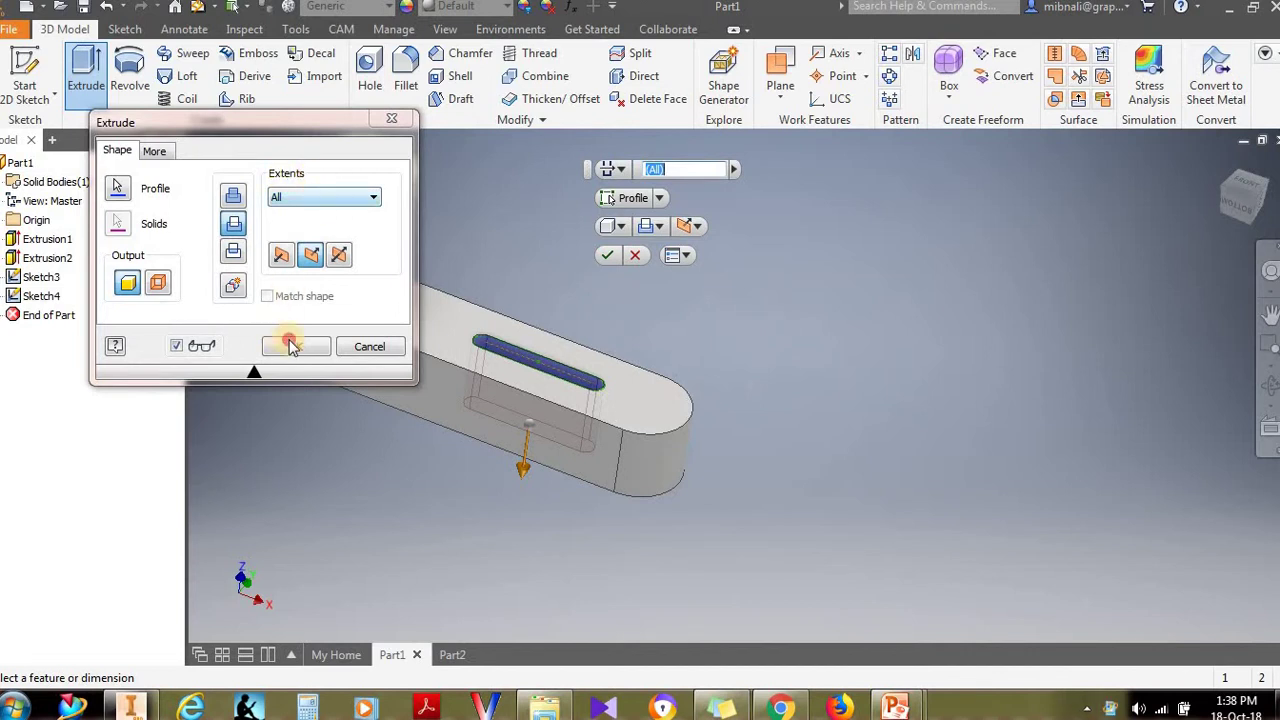
{"action": "key", "text": "Return"}
{"action": "scroll", "coordinate": [634, 343], "scroll_direction": "down", "scroll_amount": 3}
{"action": "scroll", "coordinate": [666, 329], "scroll_direction": "up", "scroll_amount": 3}
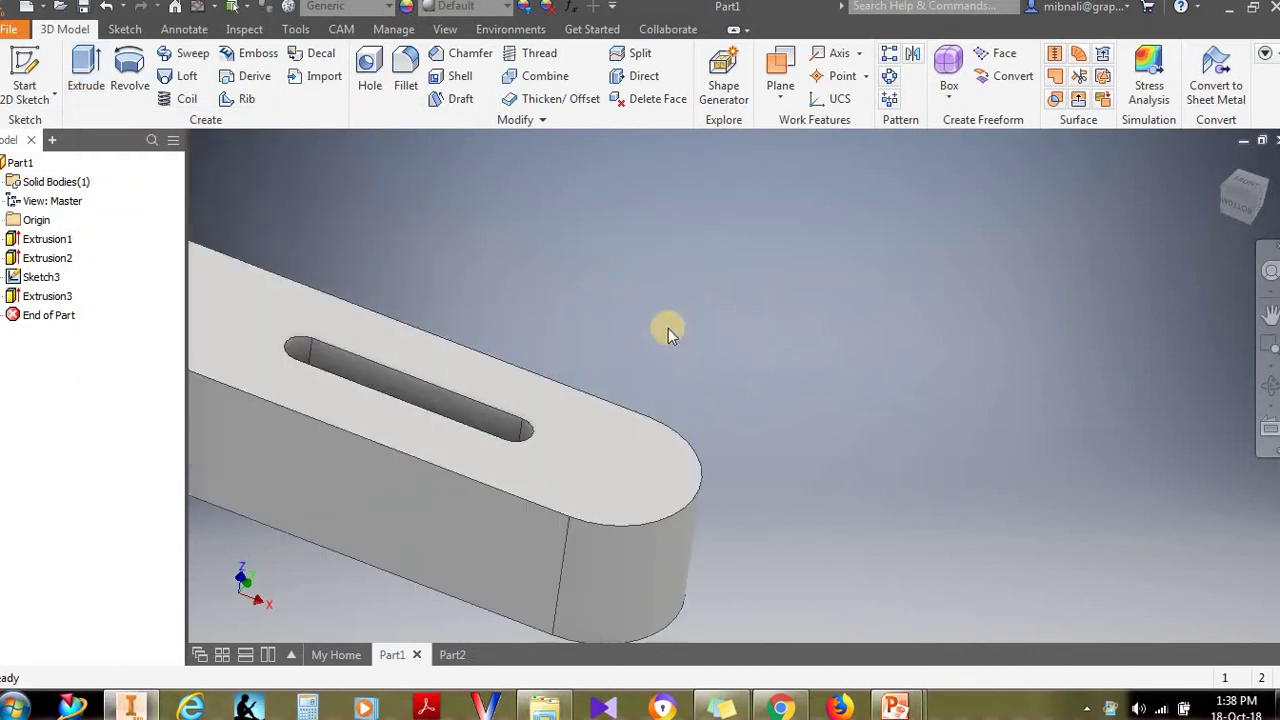
{"action": "middle_click_drag", "start_coordinate": [666, 329], "coordinate": [630, 358], "text": "shift"}
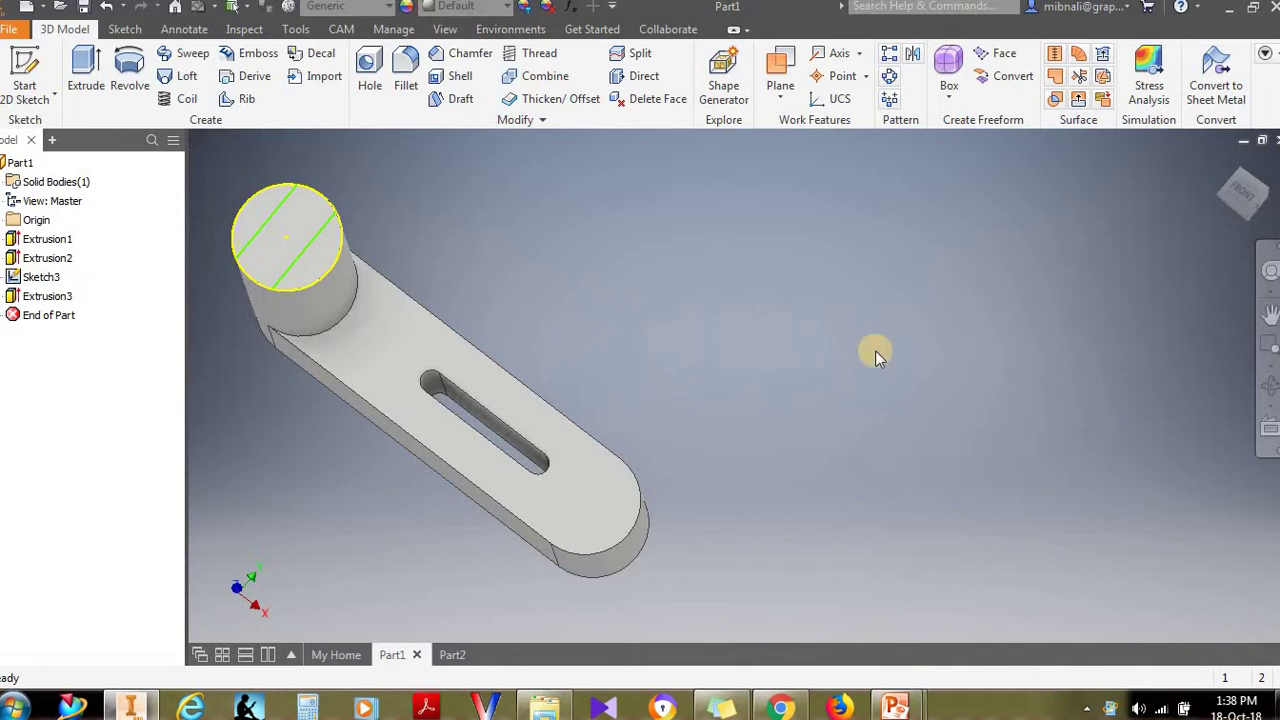
{"action": "key", "text": "F6"}
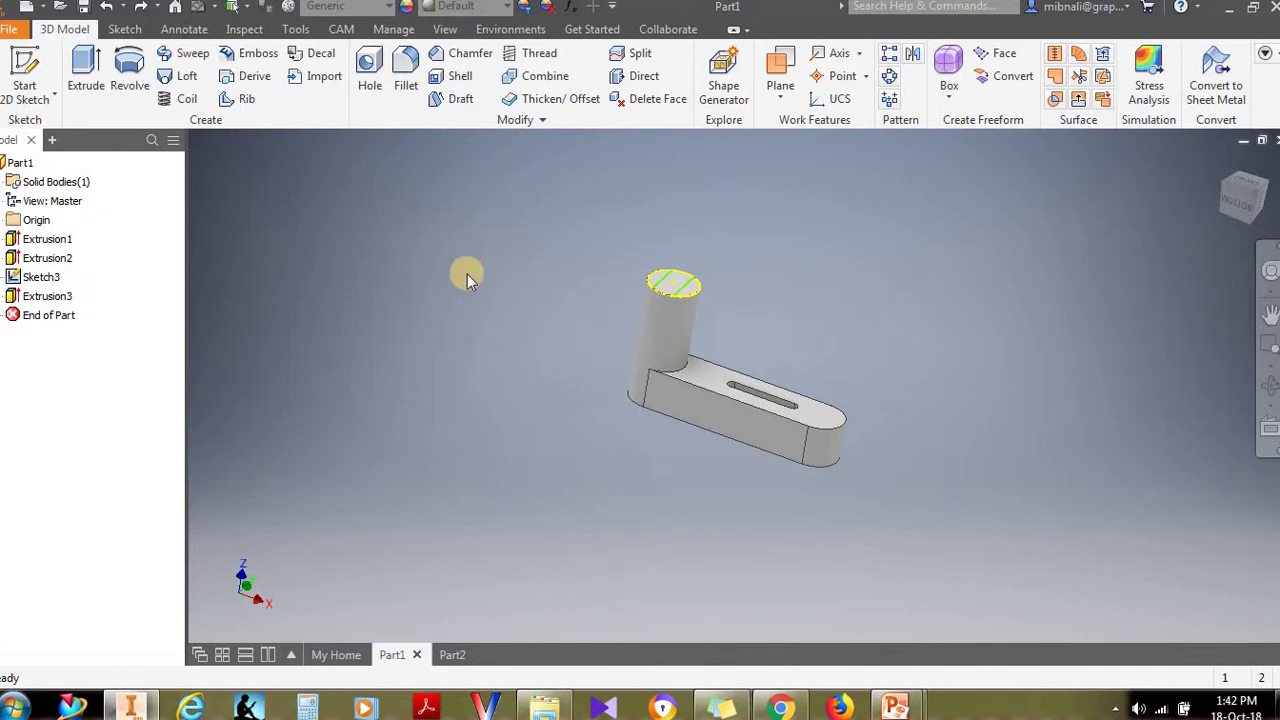
{"action": "left_click", "coordinate": [86, 72]}
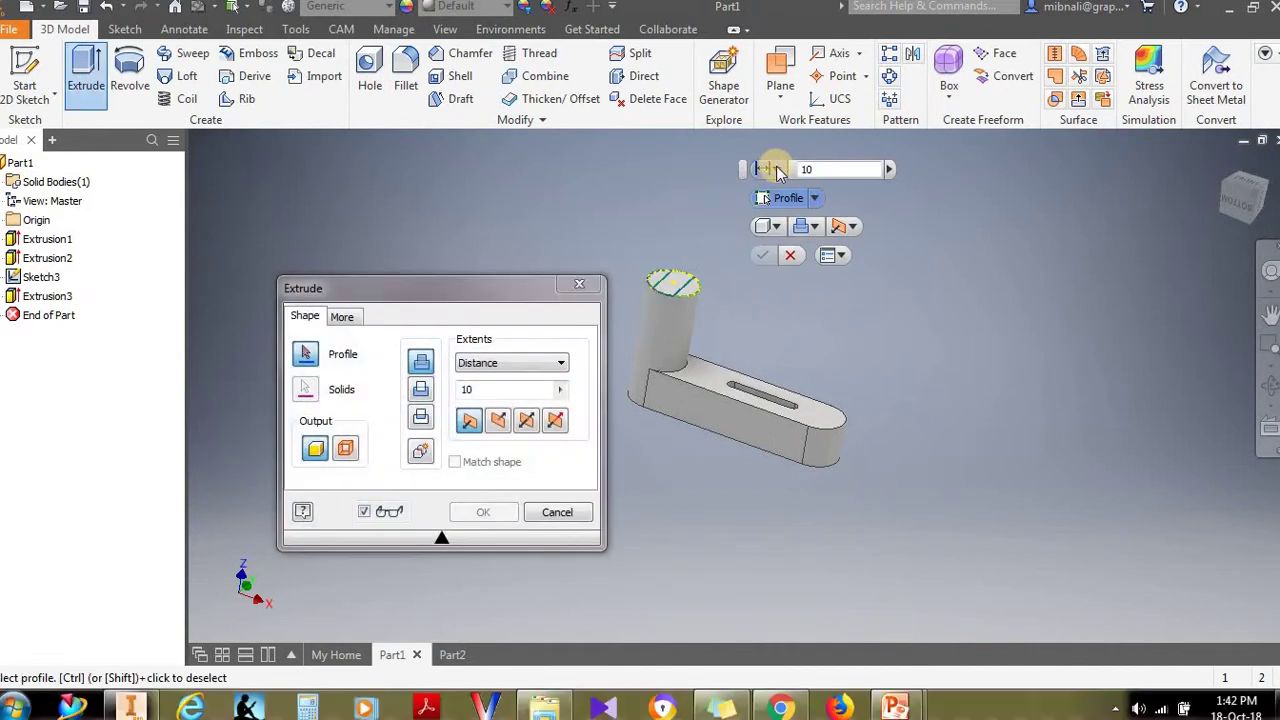
{"action": "left_click", "coordinate": [776, 169]}
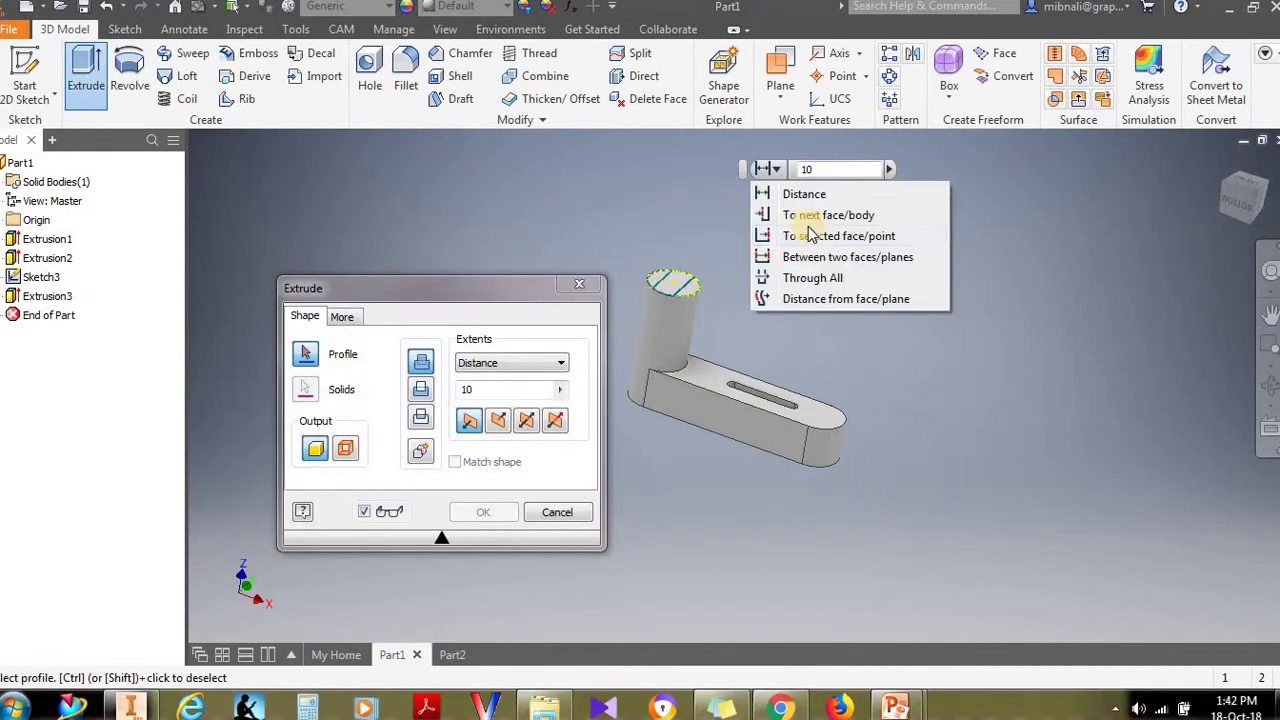
{"action": "left_click", "coordinate": [580, 251]}
{"action": "left_click", "coordinate": [578, 288]}
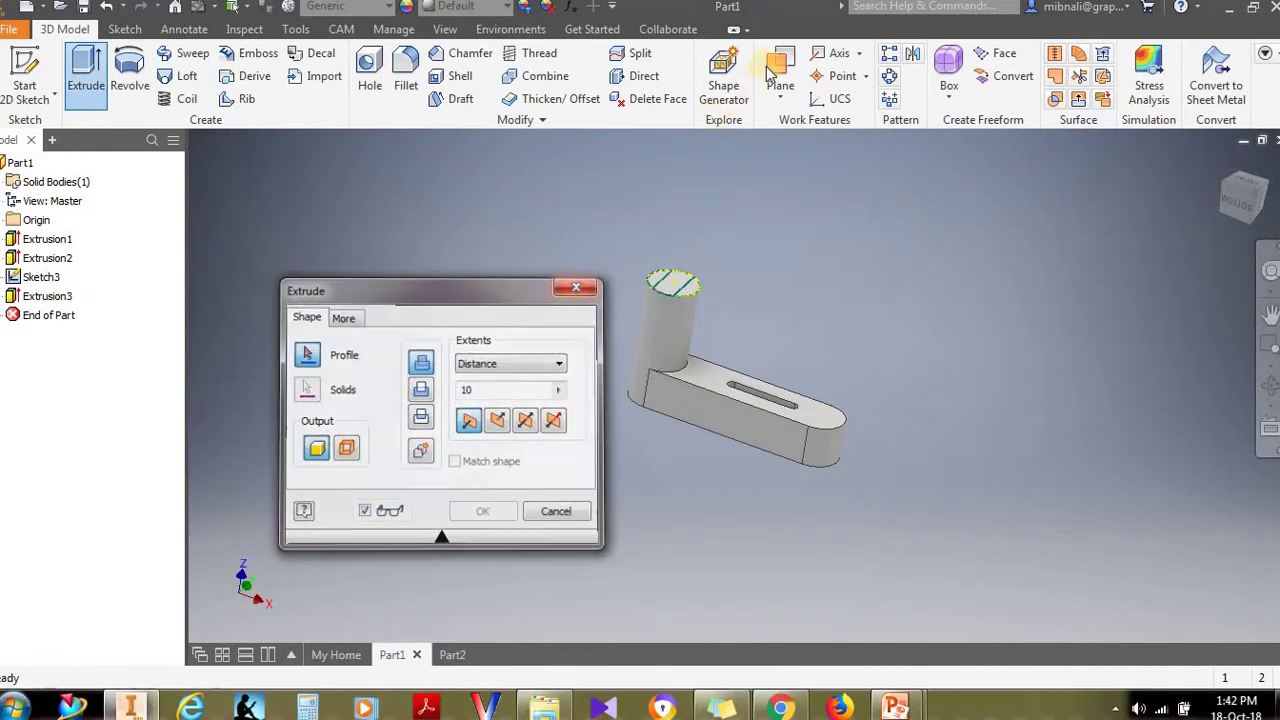
Step: Create a work plane offset 10 mm above the cylinder's top face
{"action": "left_click", "coordinate": [834, 171]}
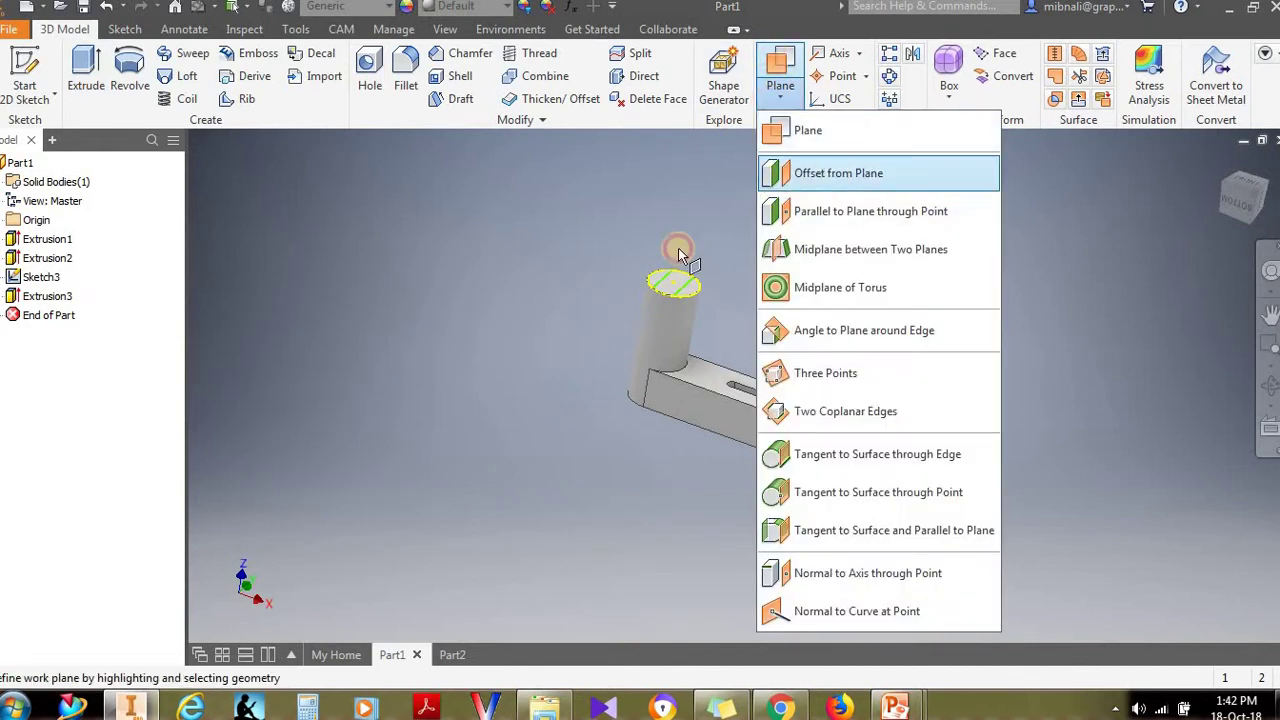
{"action": "left_click", "coordinate": [676, 282]}
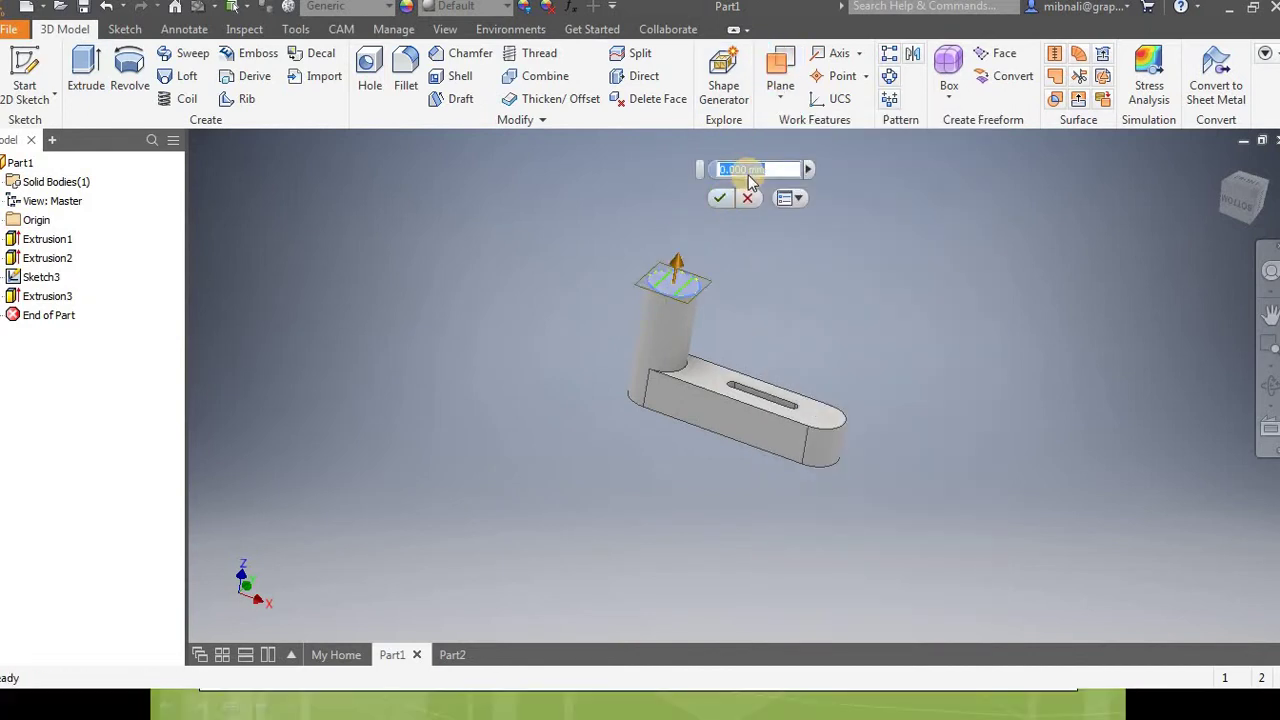
{"action": "type", "text": "10"}
{"action": "key", "text": "Return"}
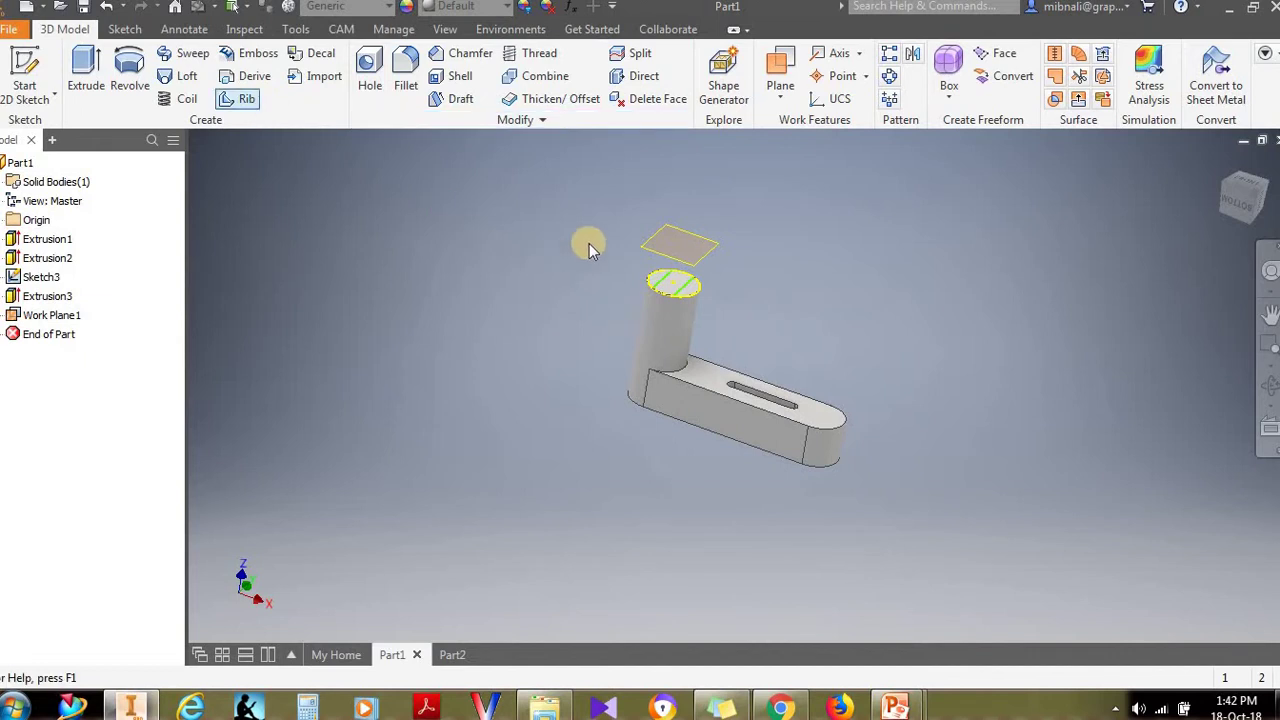
Step: Create a sketch on the offset work plane, project the cylinder's circular edge and both chord lines into it, and finish the sketch
{"action": "scroll", "coordinate": [589, 243], "scroll_direction": "up", "scroll_amount": 3}
{"action": "scroll", "coordinate": [857, 280], "scroll_direction": "down", "scroll_amount": 2}
{"action": "scroll", "coordinate": [824, 254], "scroll_direction": "up", "scroll_amount": 3}
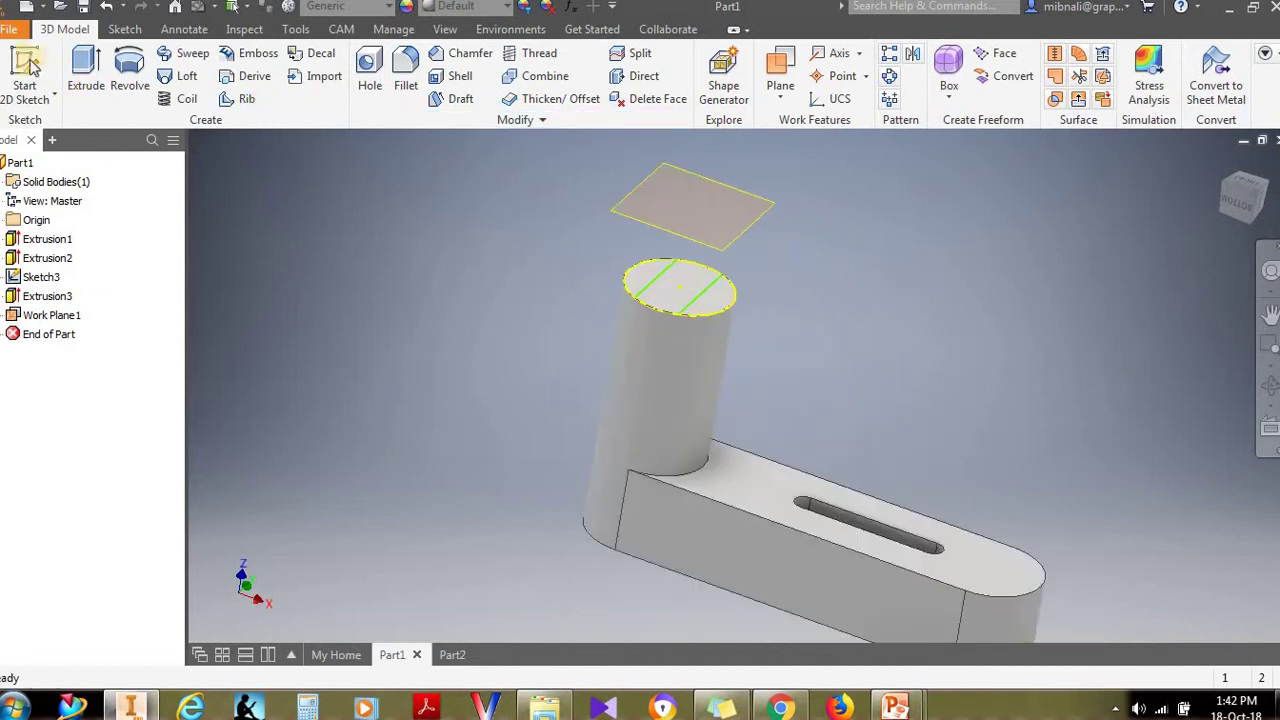
{"action": "key", "text": "s"}
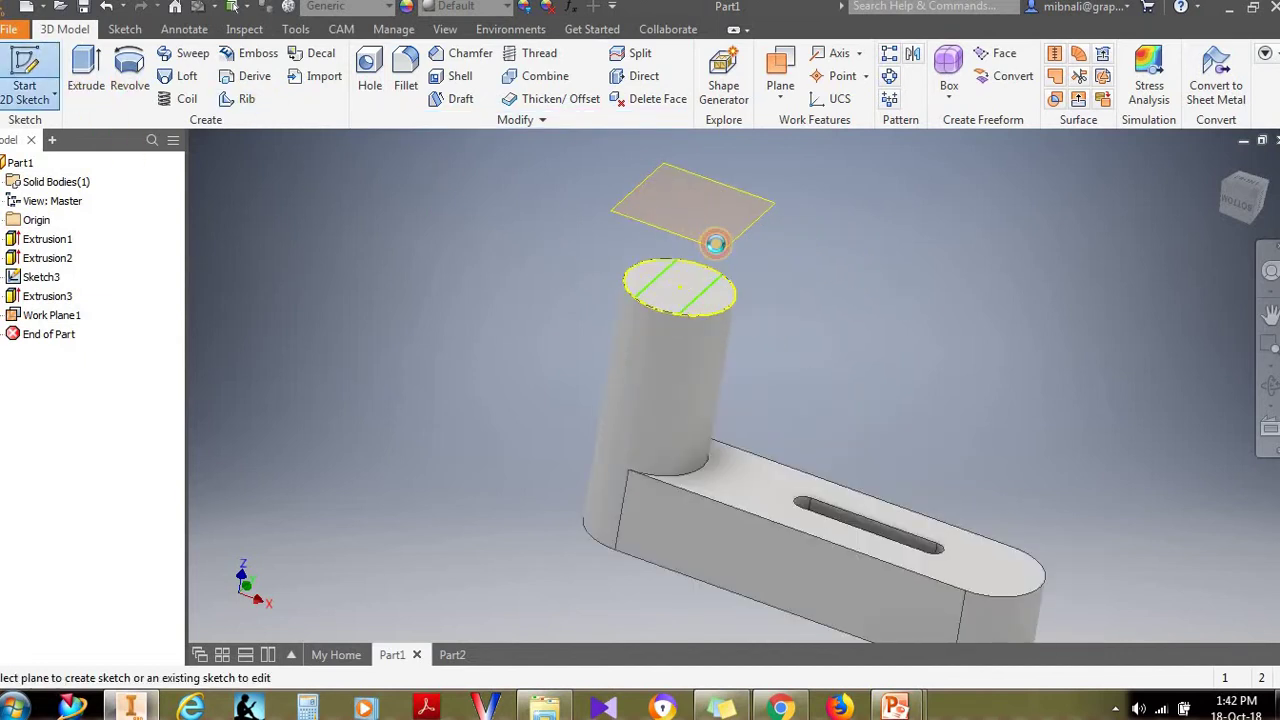
{"action": "left_click", "coordinate": [703, 224]}
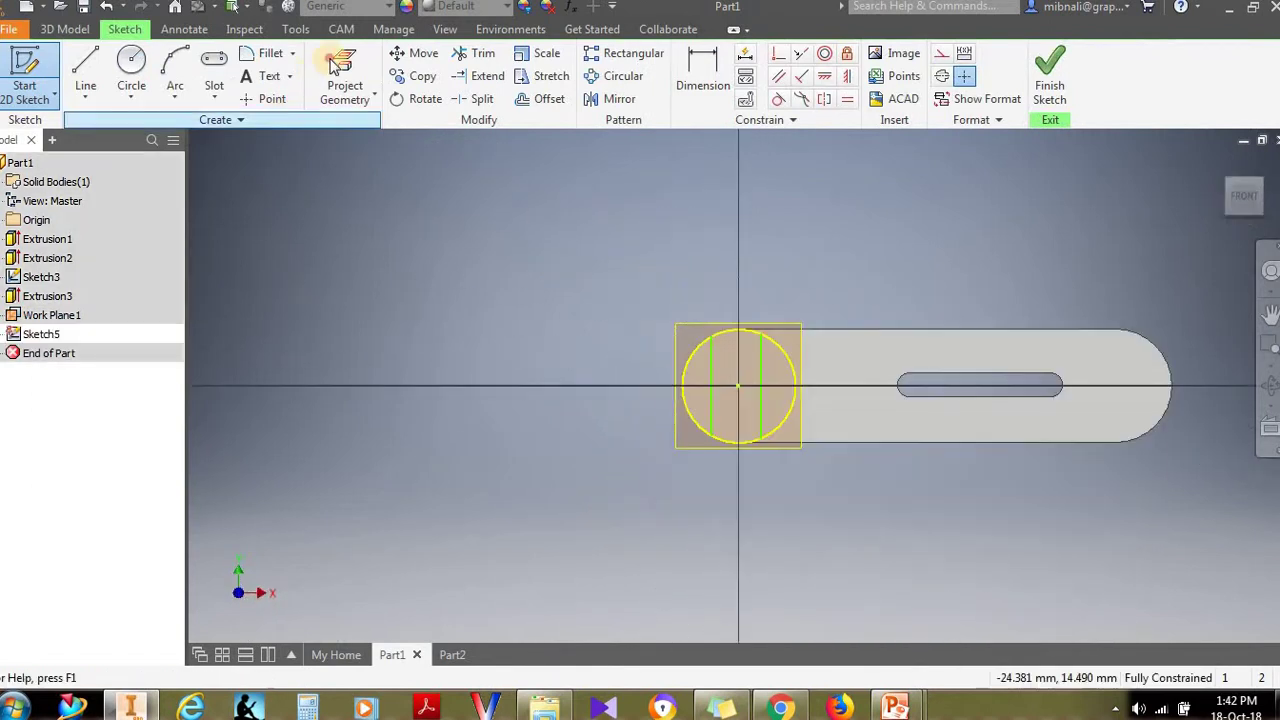
{"action": "left_click", "coordinate": [344, 78]}
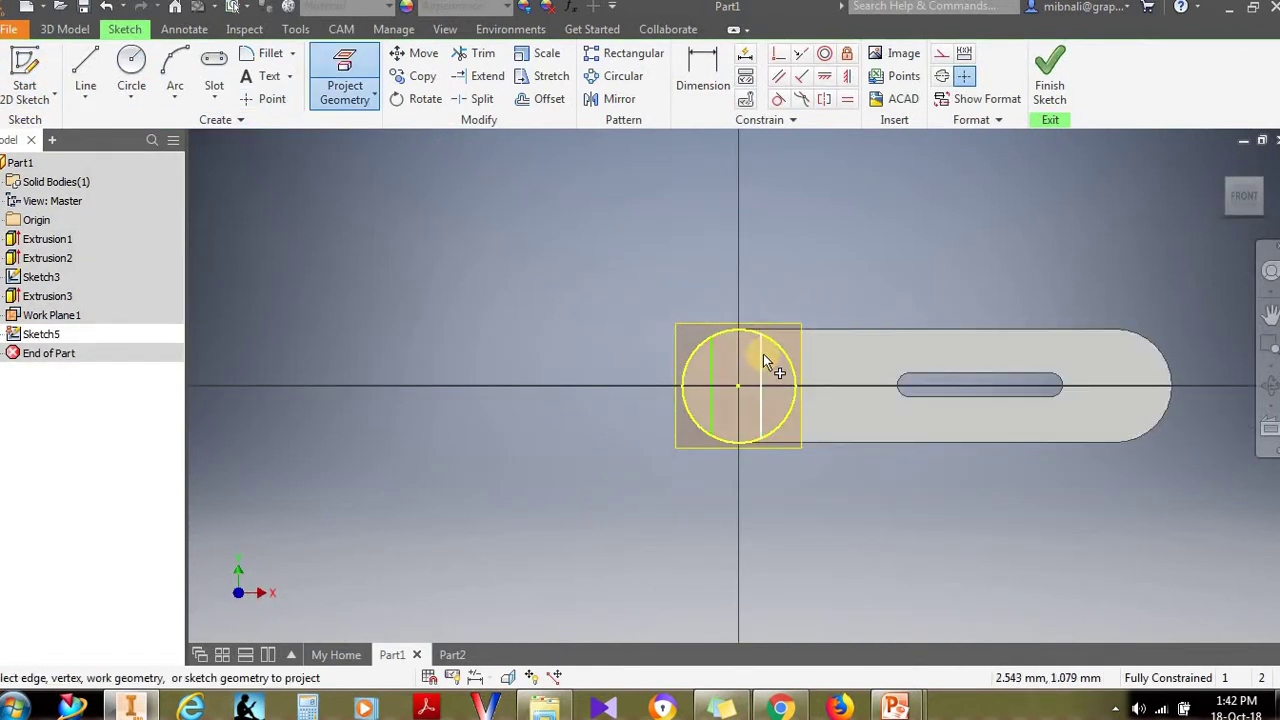
{"action": "left_click", "coordinate": [723, 366]}
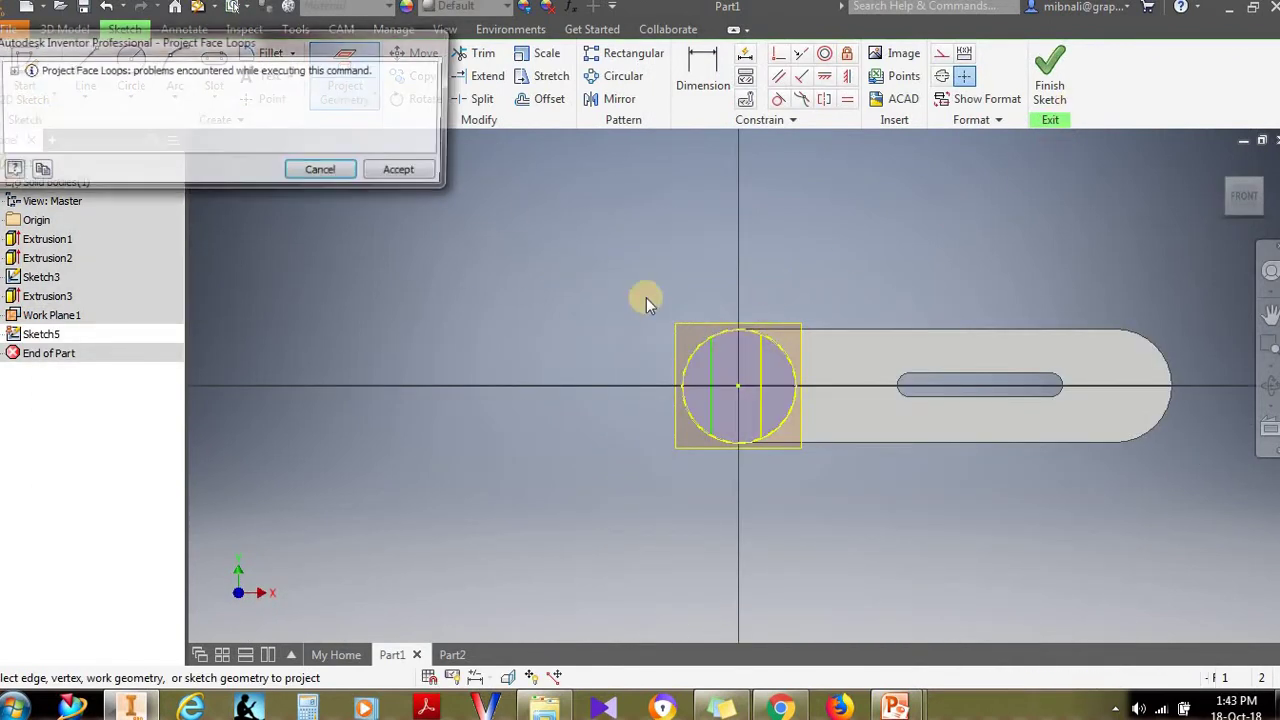
{"action": "left_click", "coordinate": [350, 171]}
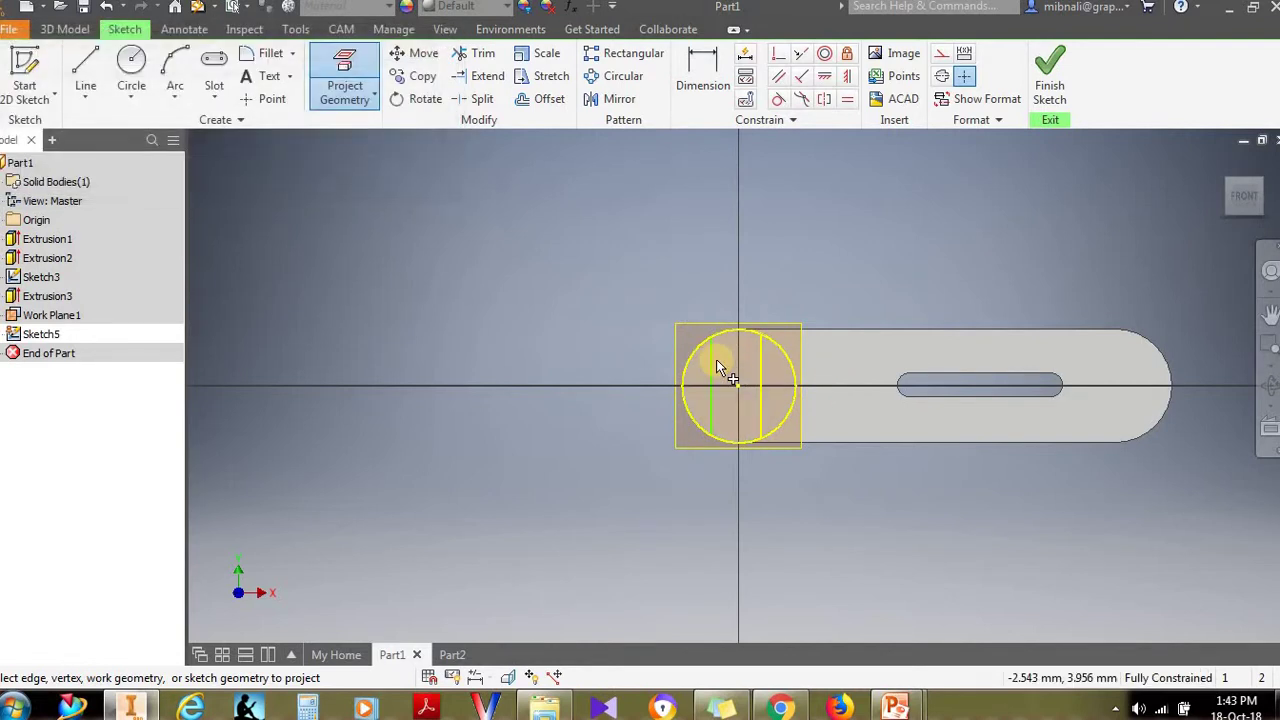
{"action": "left_click", "coordinate": [1050, 78]}
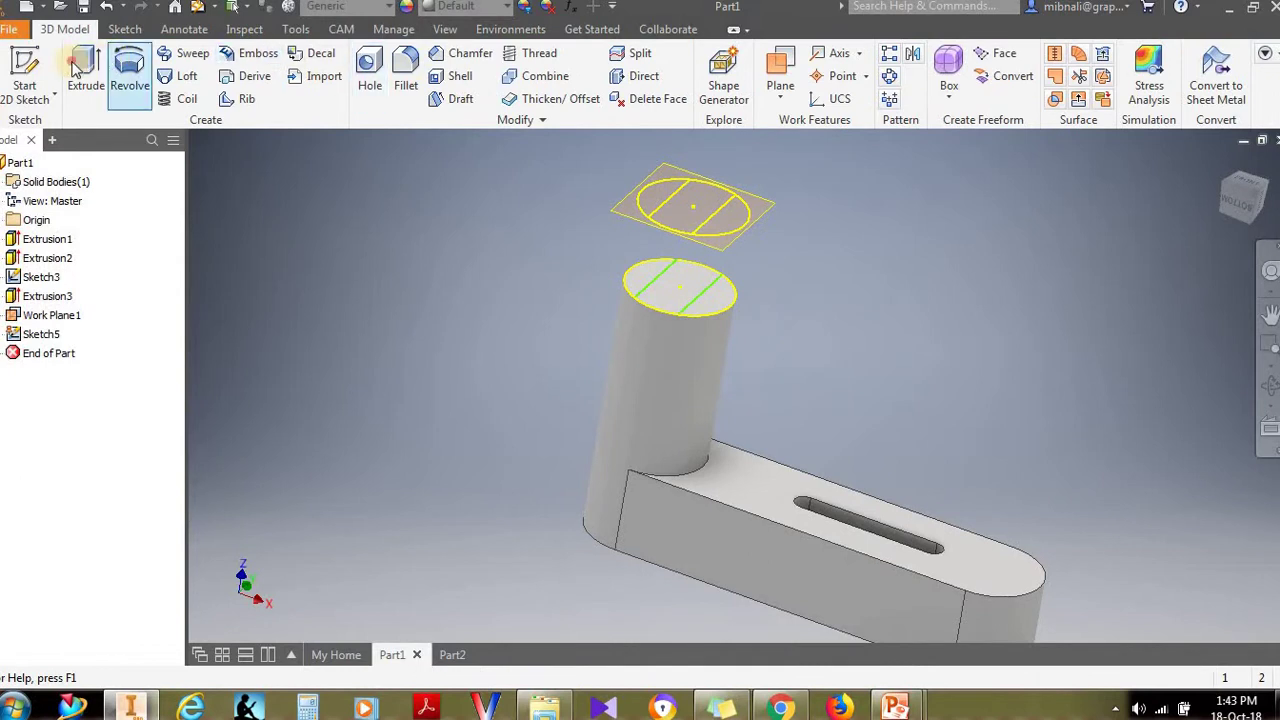
Step: Extrude the two outer circle segments from the work plane down to the cylinder with the To Next extent and Join
{"action": "left_click", "coordinate": [86, 72]}
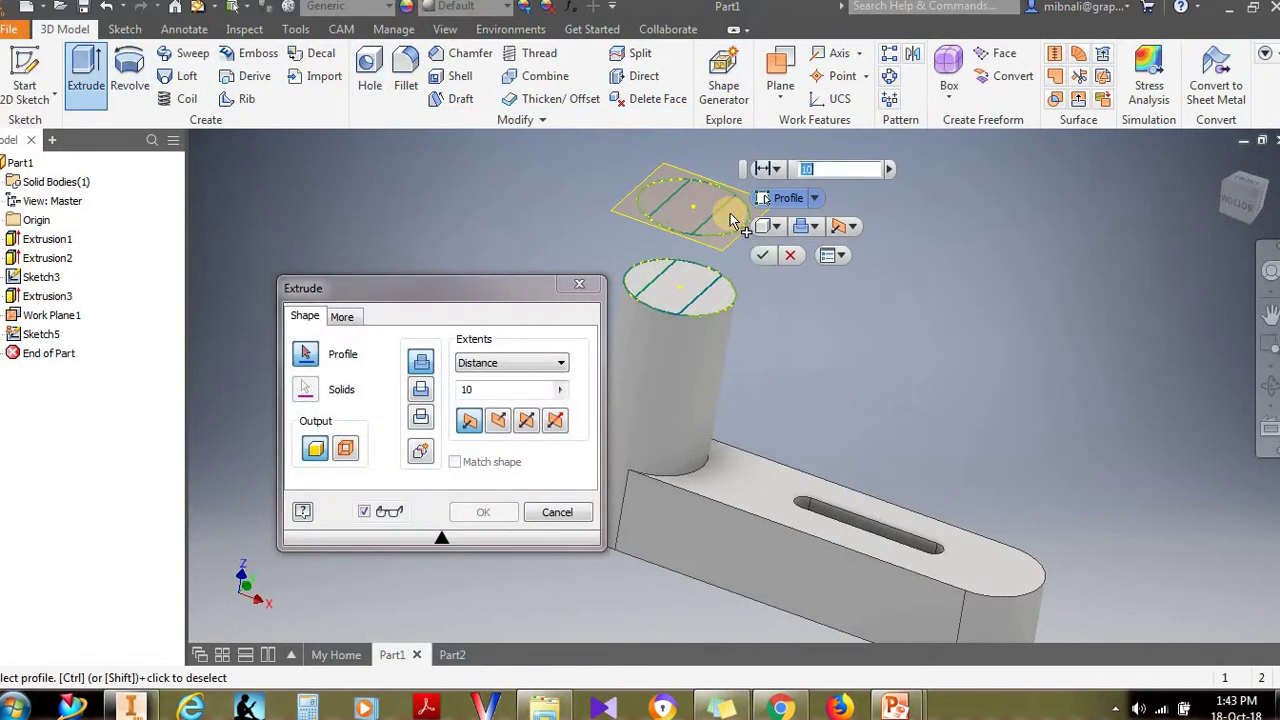
{"action": "left_click", "coordinate": [670, 192]}
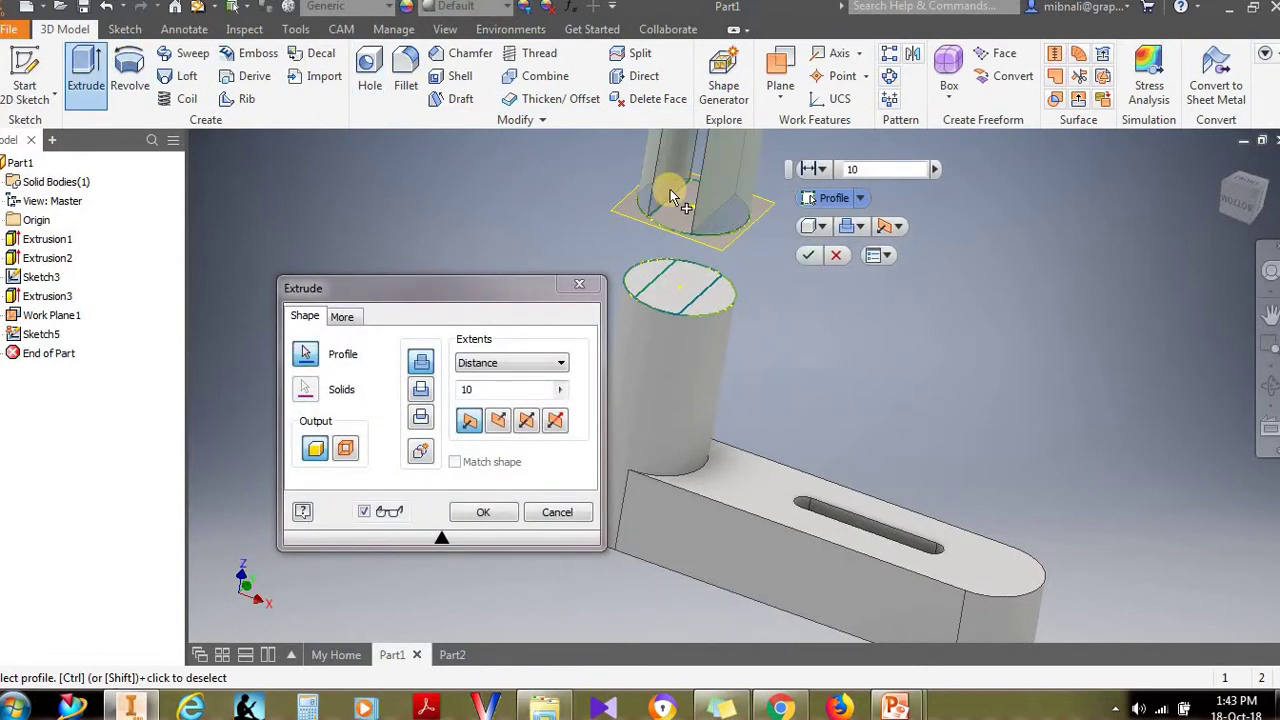
{"action": "left_click", "coordinate": [822, 169]}
{"action": "left_click", "coordinate": [886, 214]}
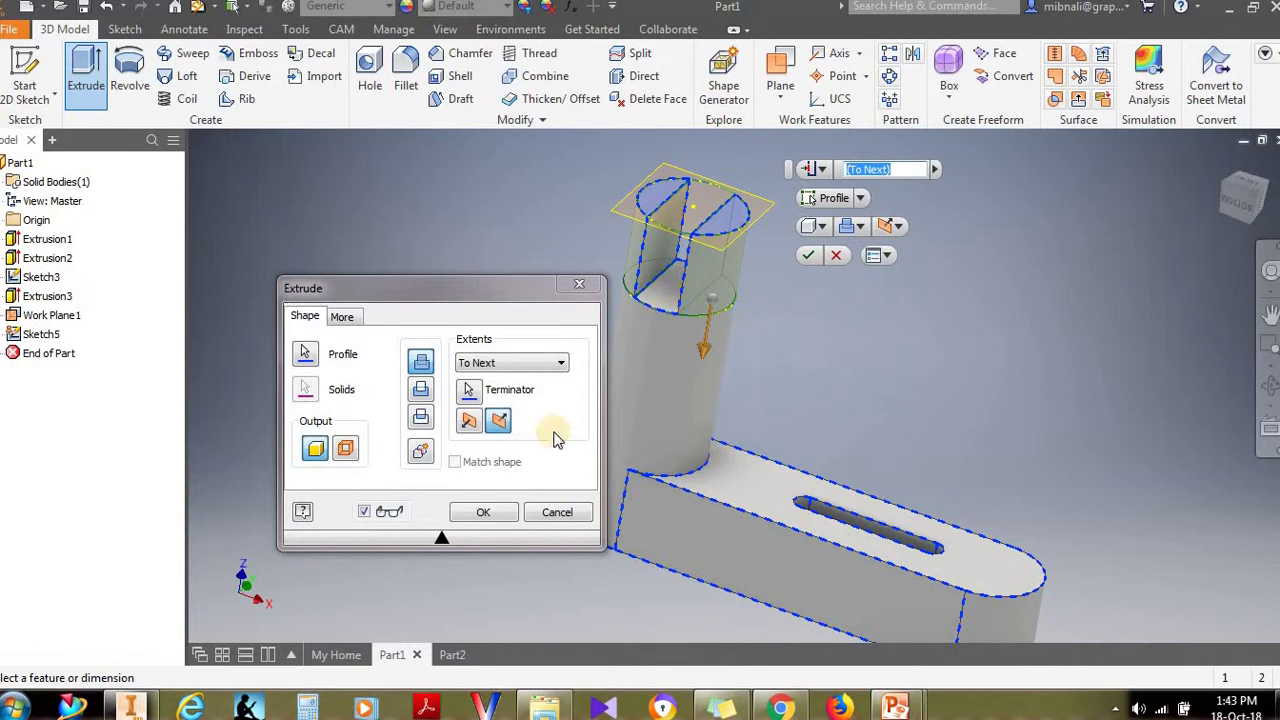
{"action": "left_click", "coordinate": [478, 512]}
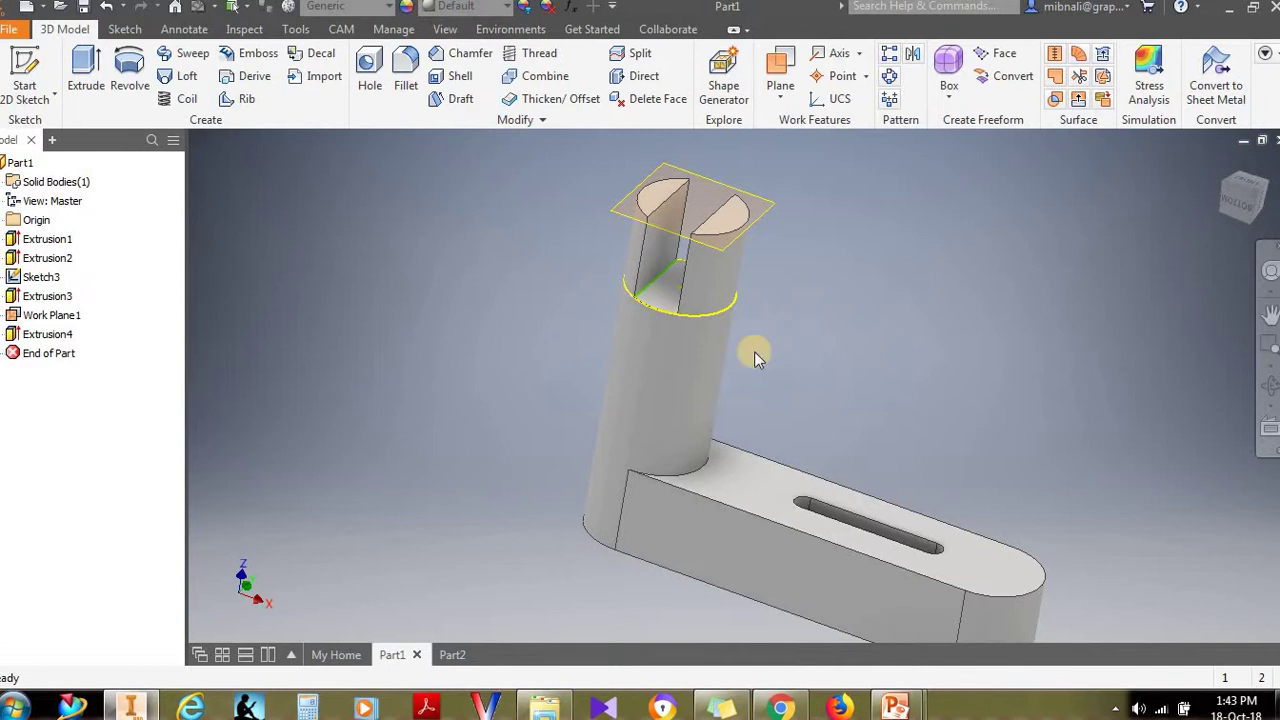
Step: Undo the To Next extrusion of the two outer segments and exit the sketch on the work plane
{"action": "key", "text": "s"}
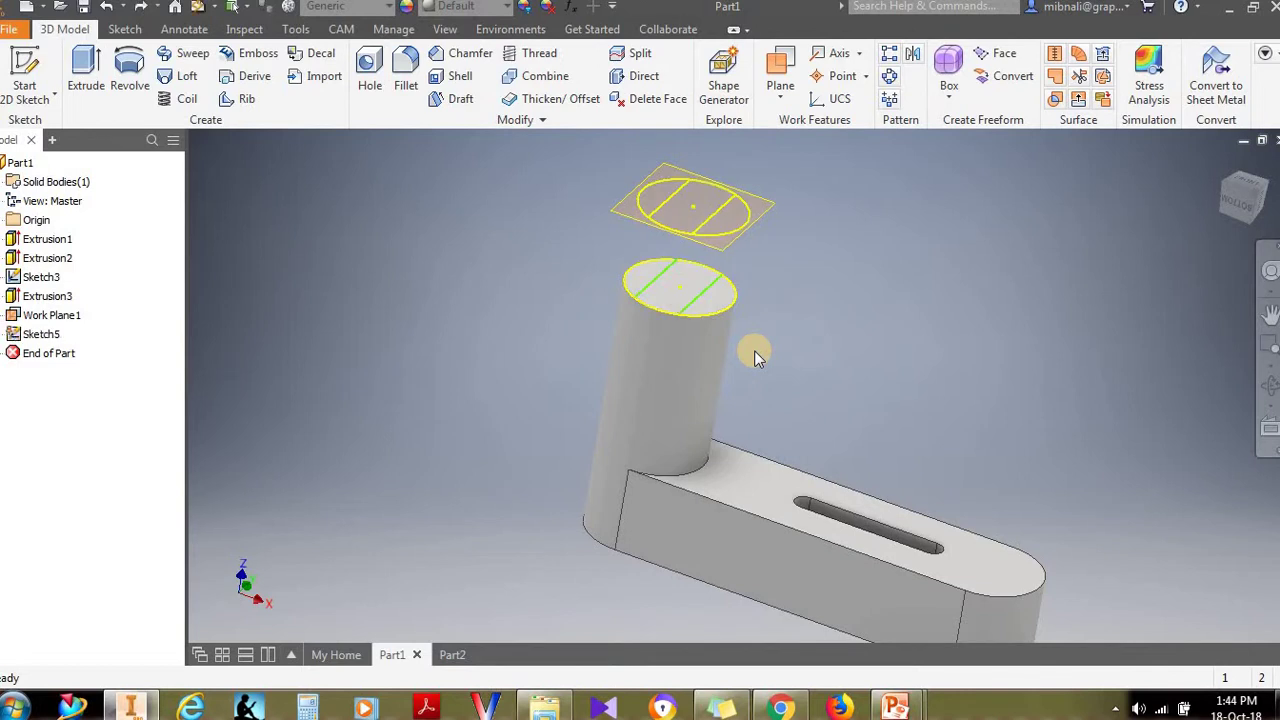
{"action": "left_click", "coordinate": [1045, 80]}
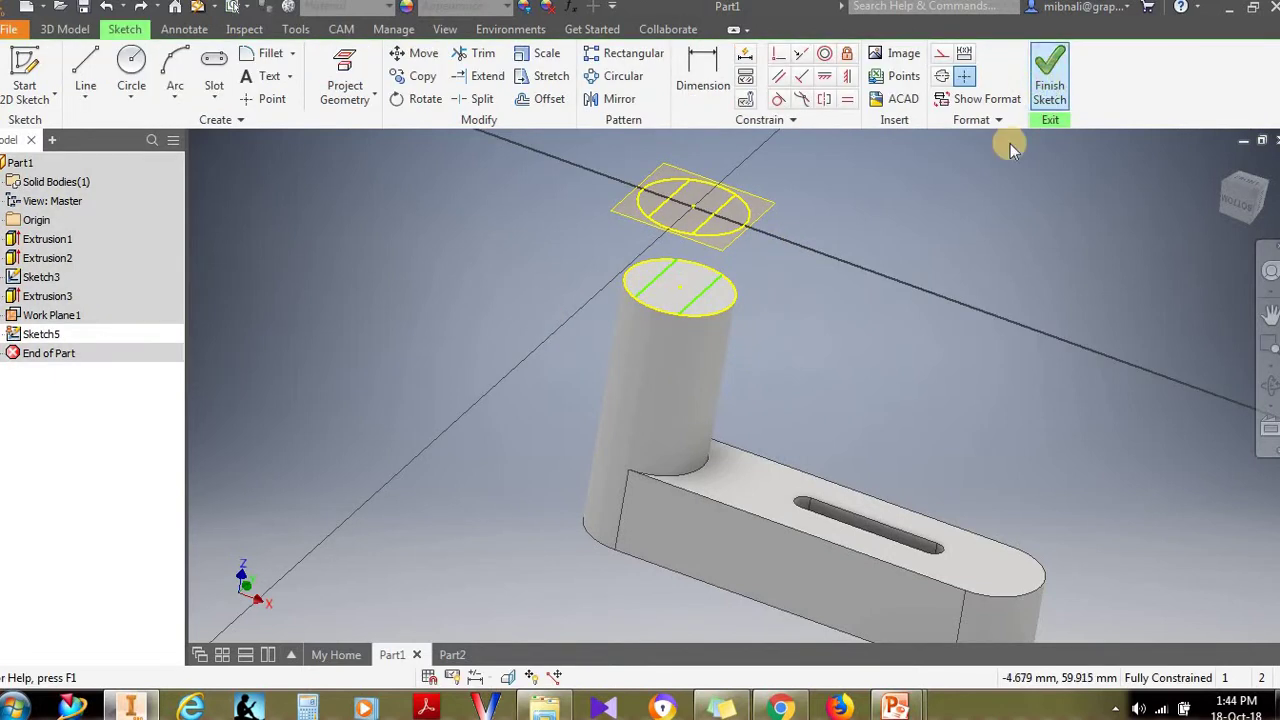
{"action": "key", "text": "ctrl+shift+b"}
{"action": "key", "text": "Escape"}
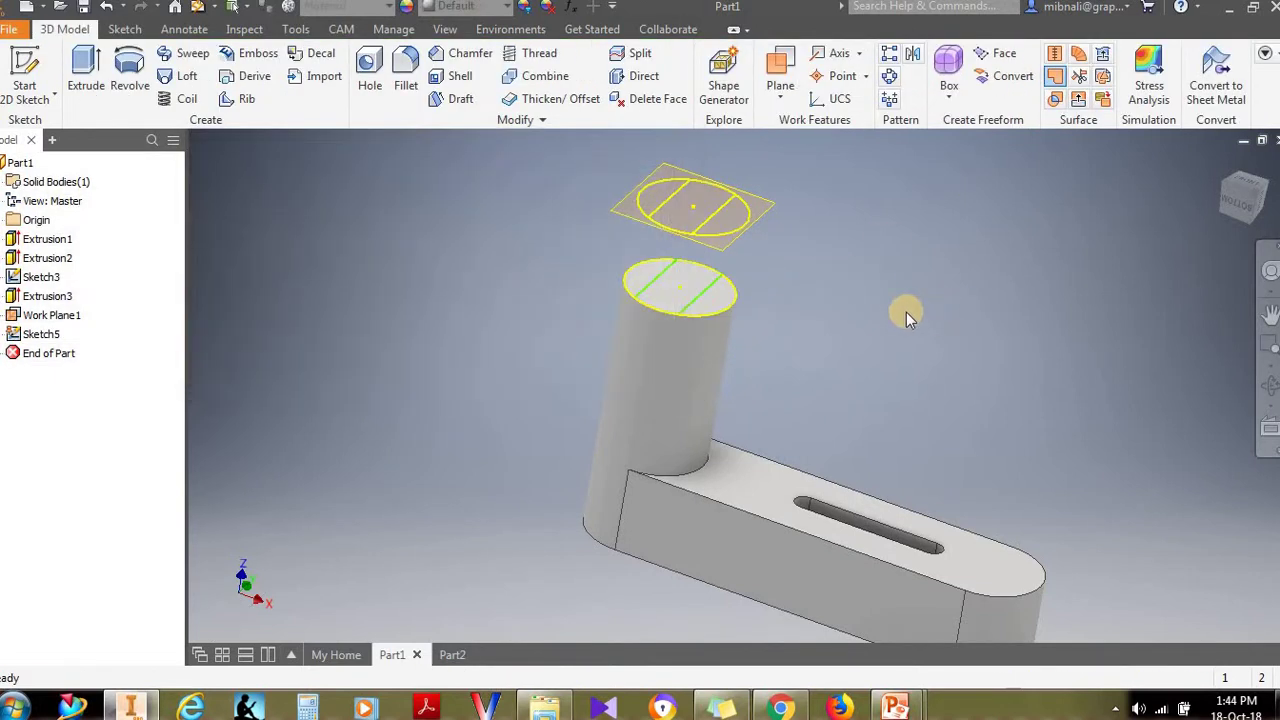
{"action": "scroll", "coordinate": [906, 312], "scroll_direction": "up", "scroll_amount": 3}
{"action": "scroll", "coordinate": [906, 312], "scroll_direction": "down", "scroll_amount": 4}
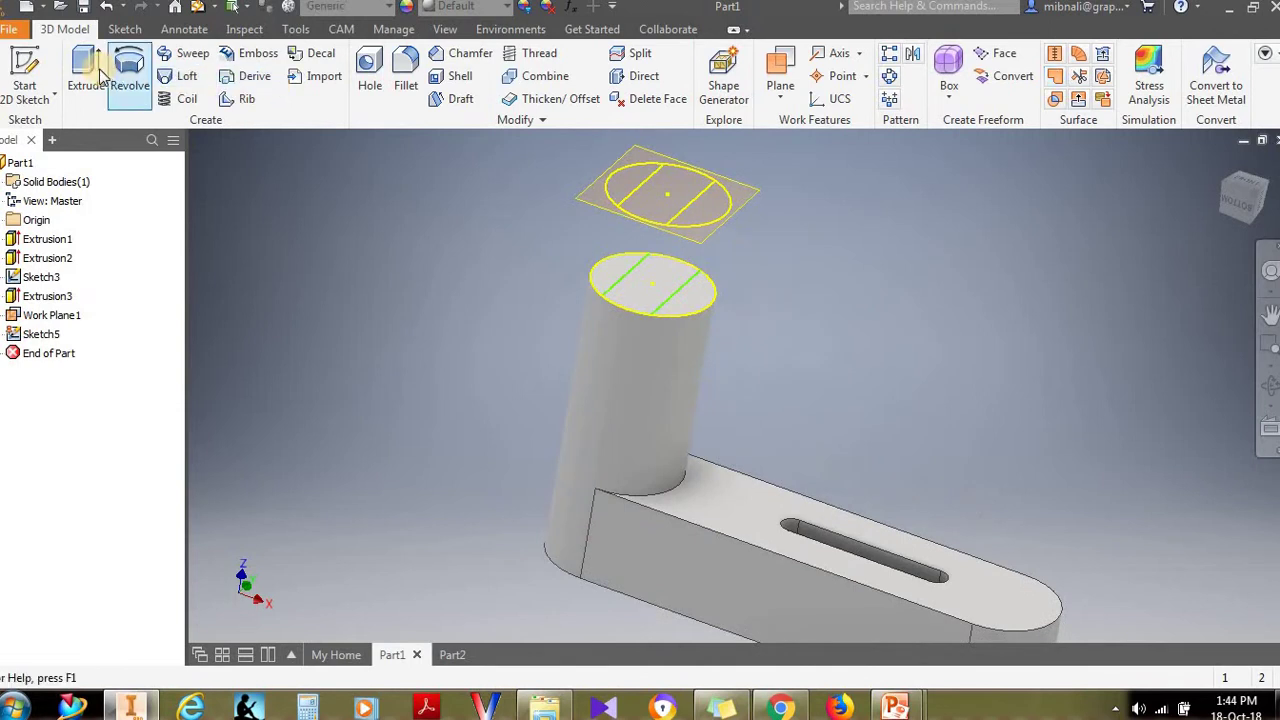
{"action": "left_click", "coordinate": [86, 70]}
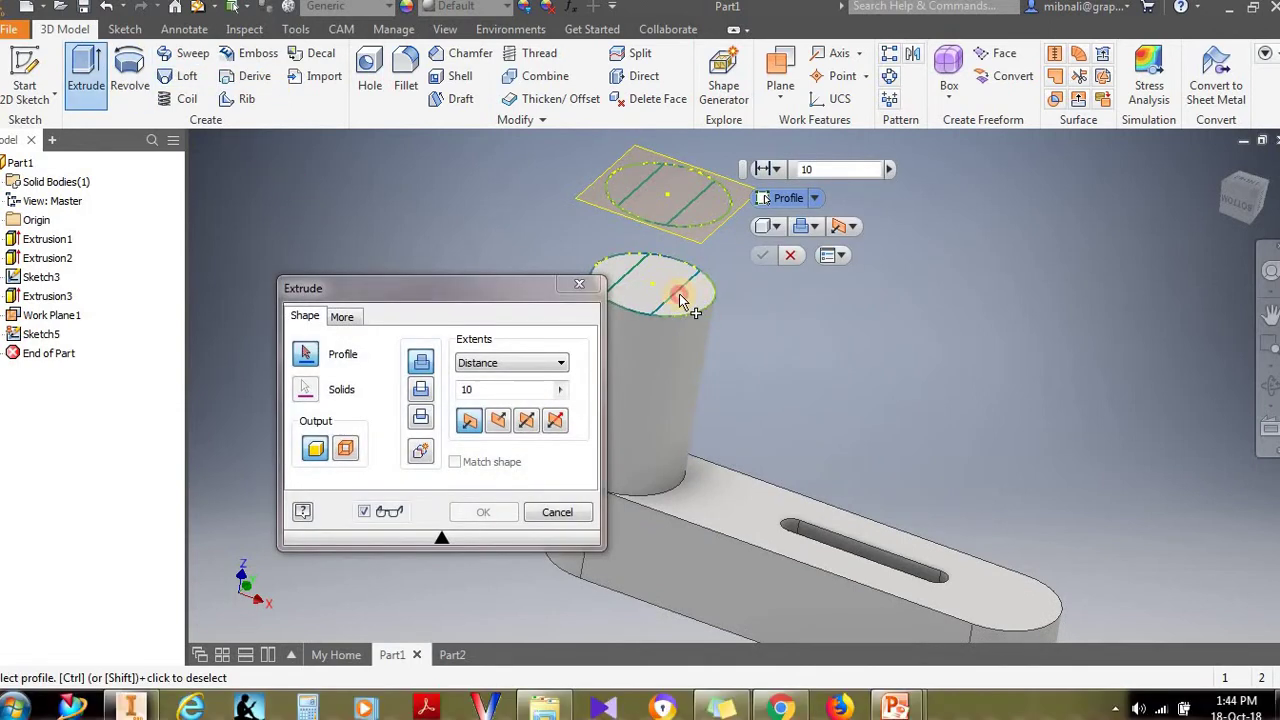
{"action": "left_click", "coordinate": [697, 300]}
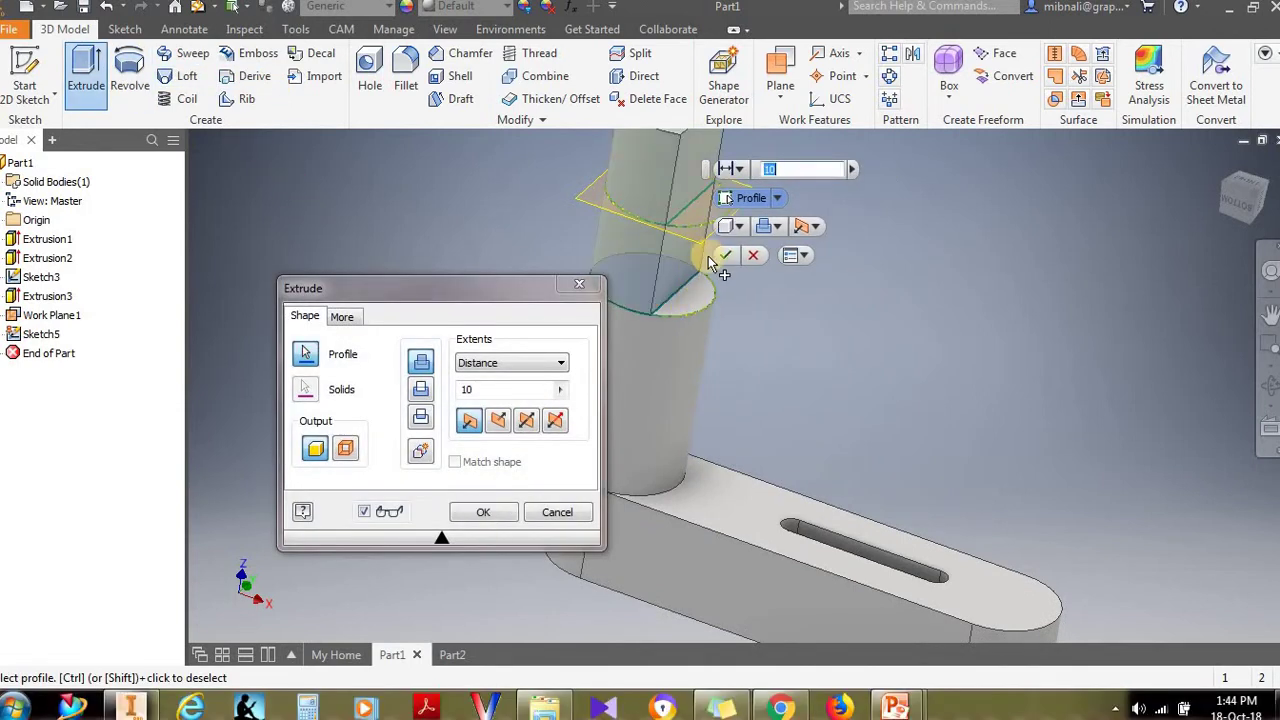
{"action": "key", "text": "Escape"}
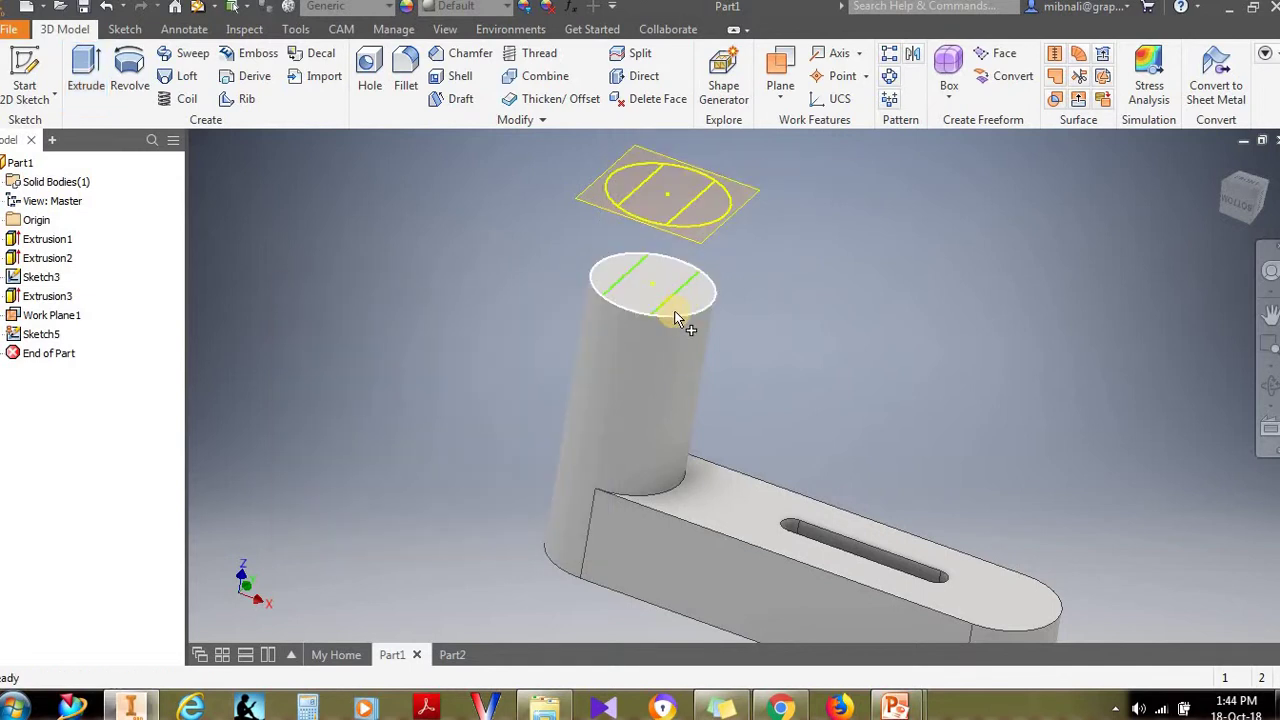
Step: Cut the circle segment nearest the slot from the cylinder's top down to the arm's upper face, using the To selected face extent
{"action": "key", "text": "e"}
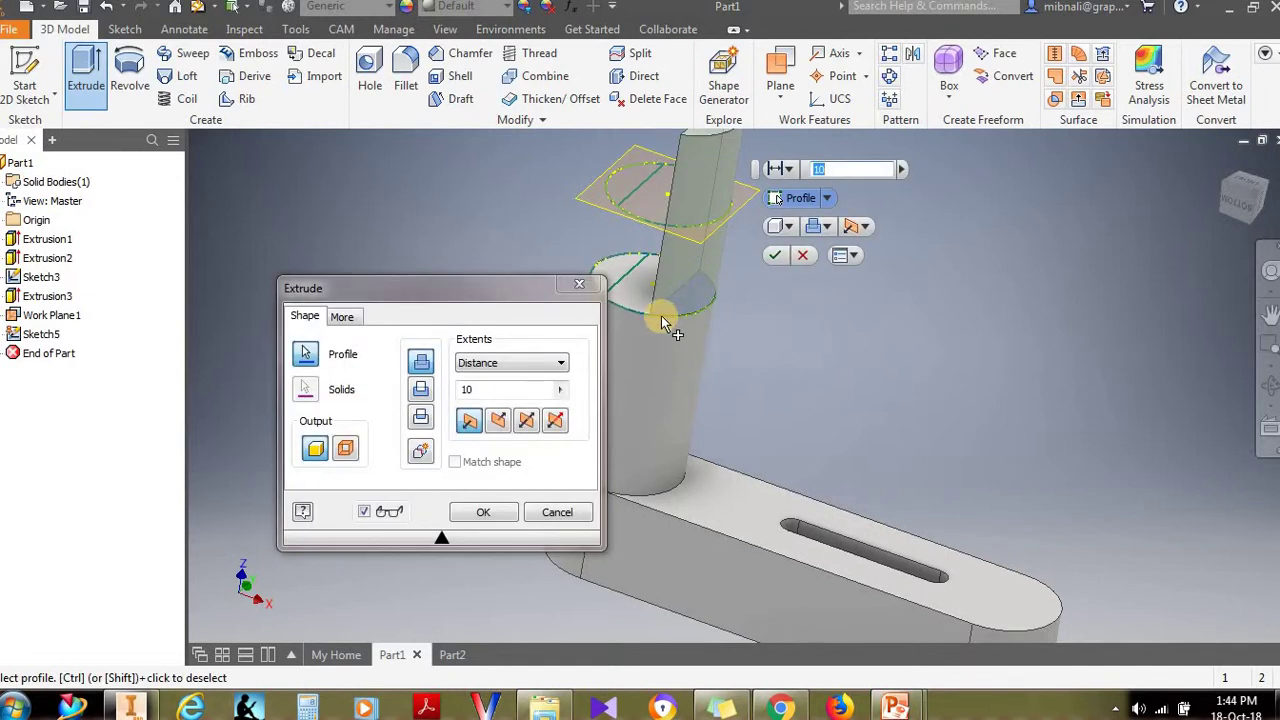
{"action": "left_click", "coordinate": [514, 363]}
{"action": "left_click", "coordinate": [778, 170]}
{"action": "left_click", "coordinate": [778, 170]}
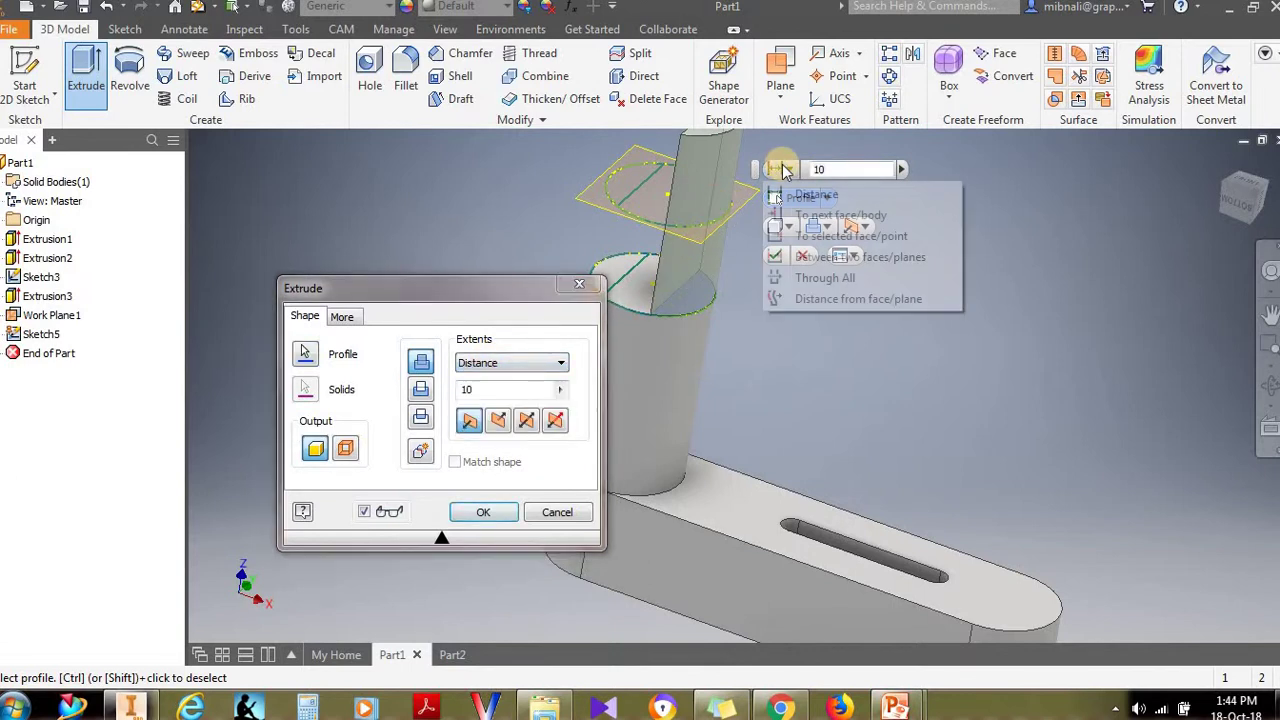
{"action": "left_click", "coordinate": [835, 237]}
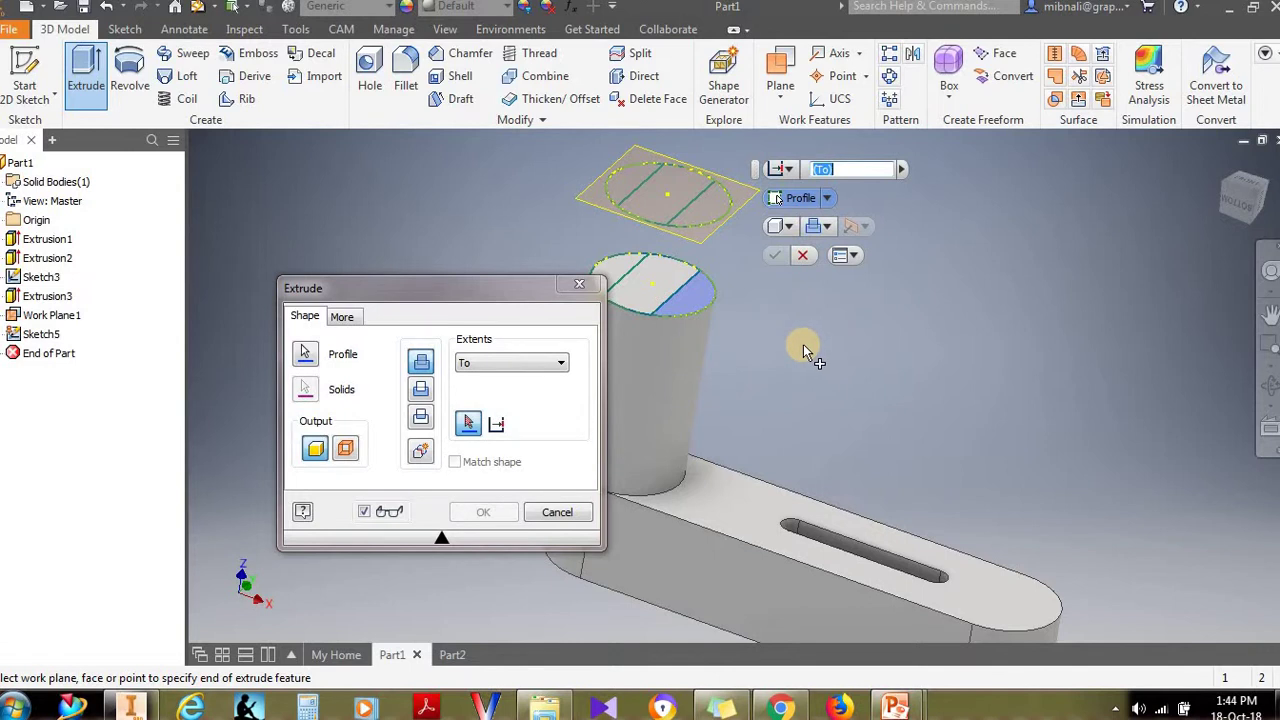
{"action": "left_click", "coordinate": [743, 506]}
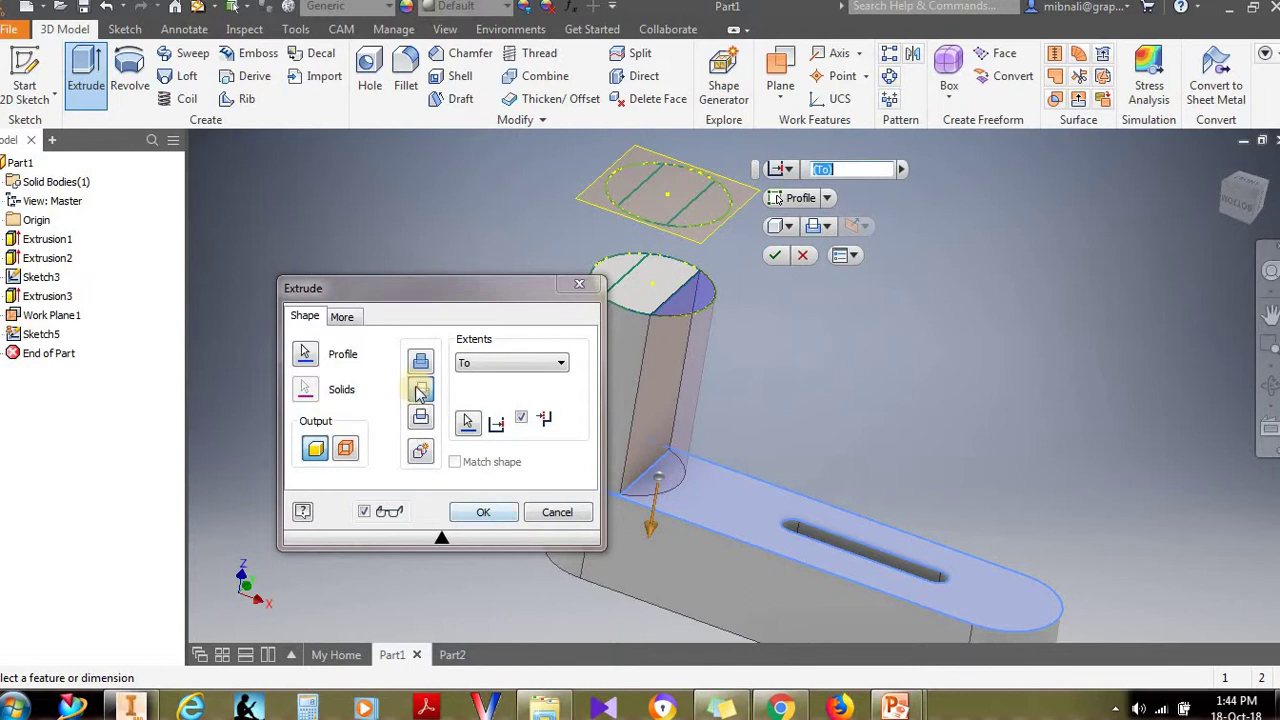
{"action": "left_click", "coordinate": [483, 512]}
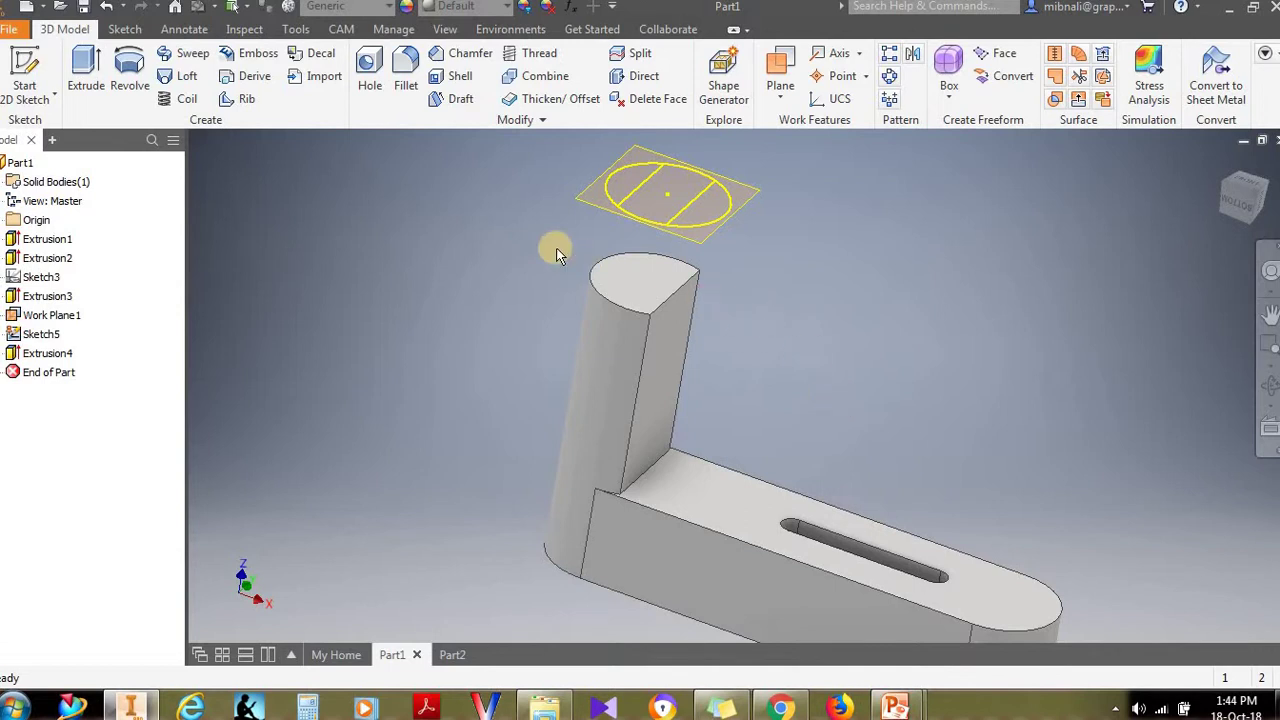
{"action": "left_click", "coordinate": [86, 70]}
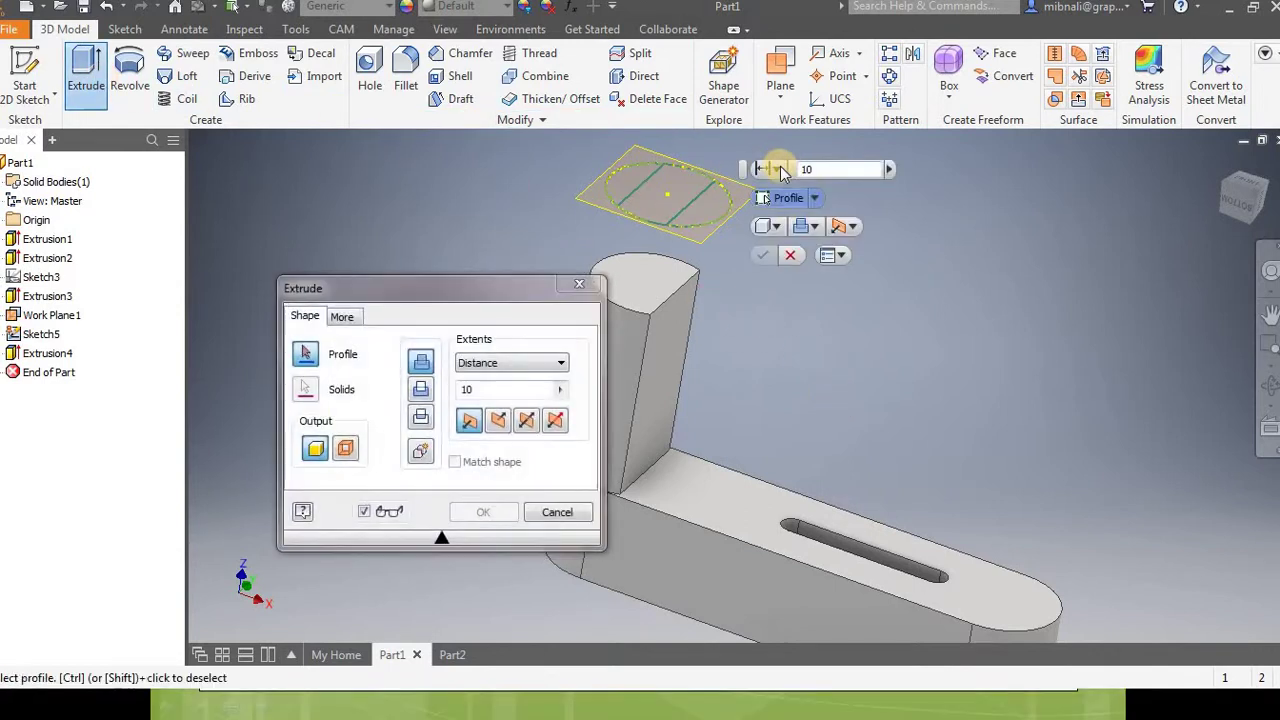
{"action": "left_click", "coordinate": [775, 169]}
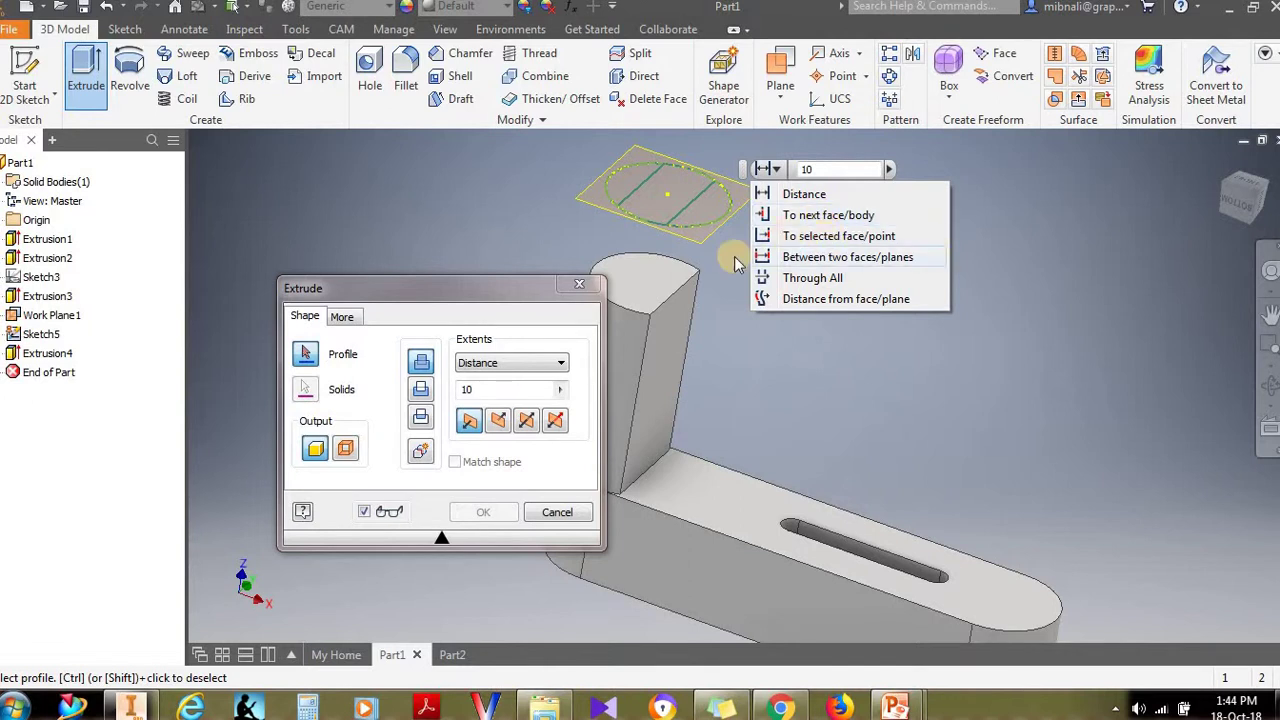
{"action": "left_click", "coordinate": [578, 288]}
{"action": "left_click", "coordinate": [578, 288]}
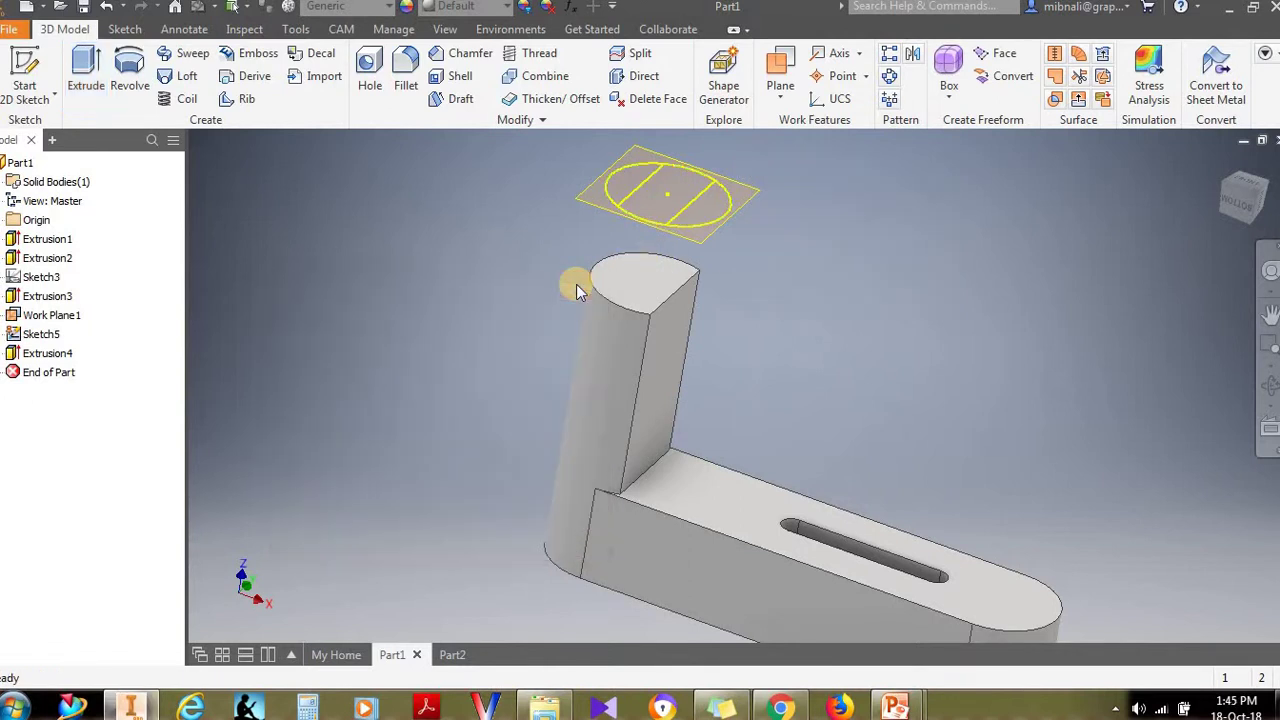
Step: Extrude the outer circle segment farthest from the slot from the work plane to the cylinder's top face, using the To extent with Join
{"action": "left_click", "coordinate": [86, 68]}
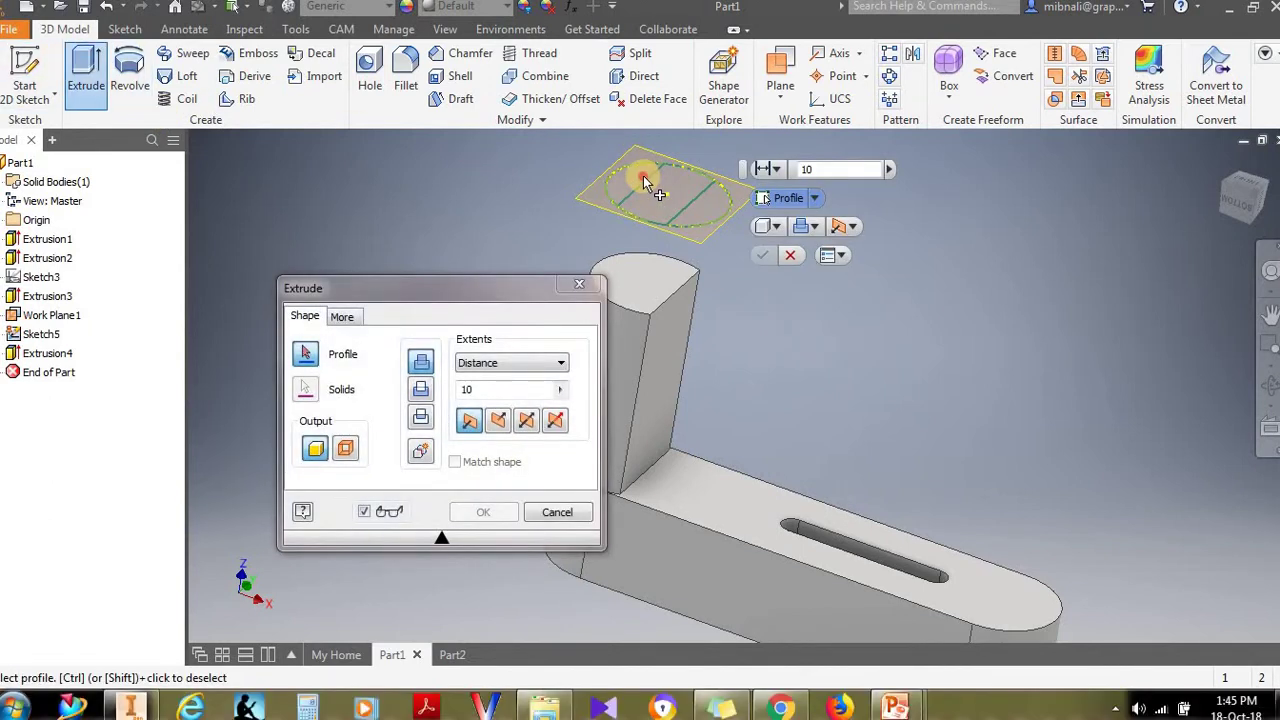
{"action": "left_click", "coordinate": [644, 177]}
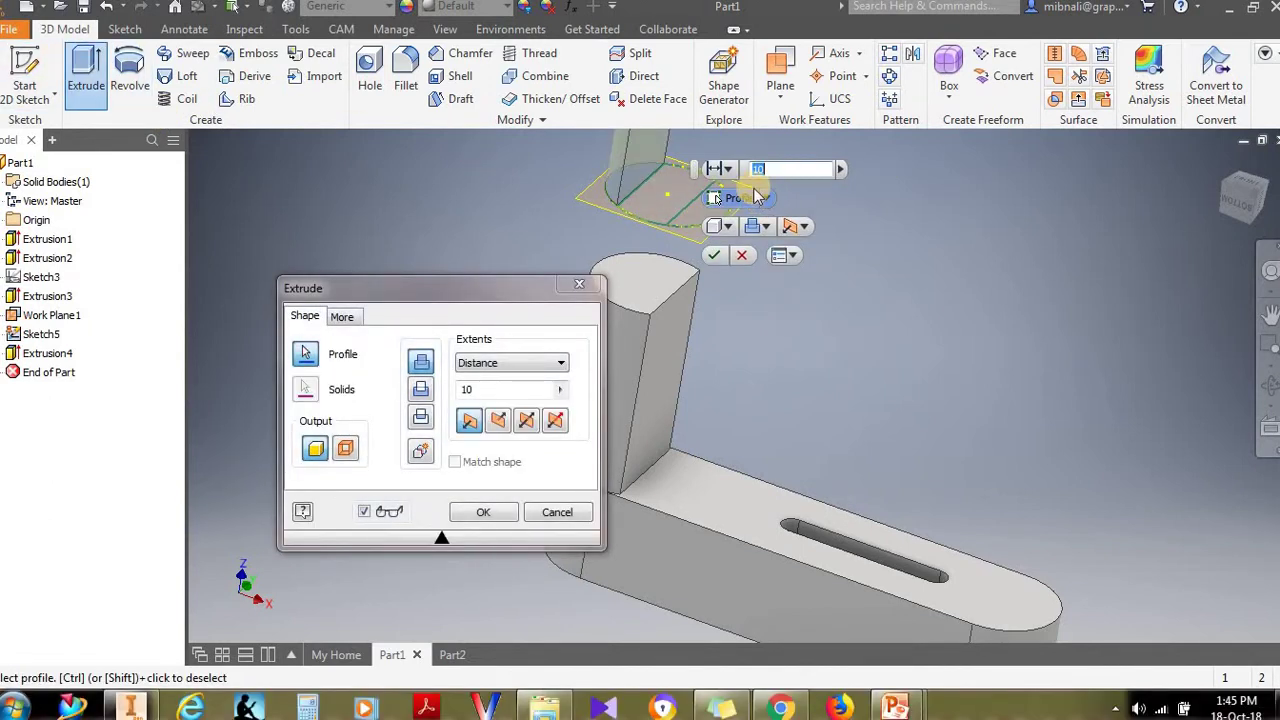
{"action": "left_click", "coordinate": [720, 169]}
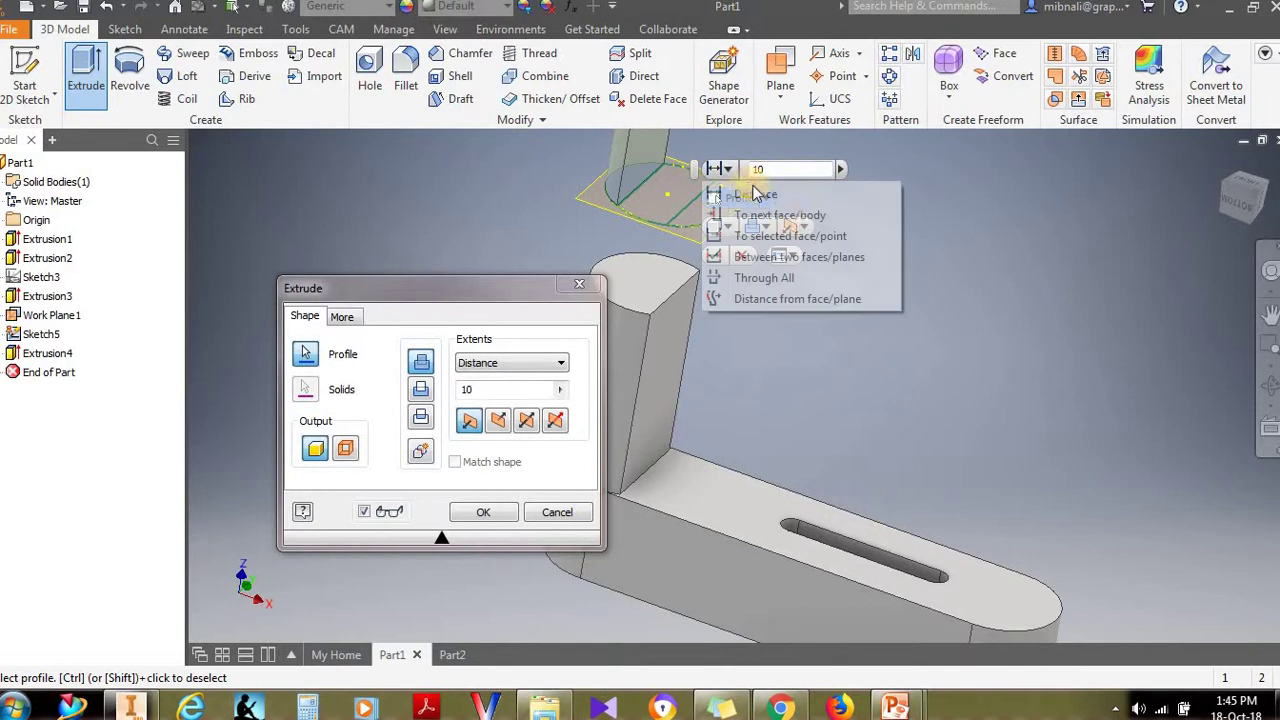
{"action": "left_click", "coordinate": [789, 236]}
{"action": "left_click", "coordinate": [622, 296]}
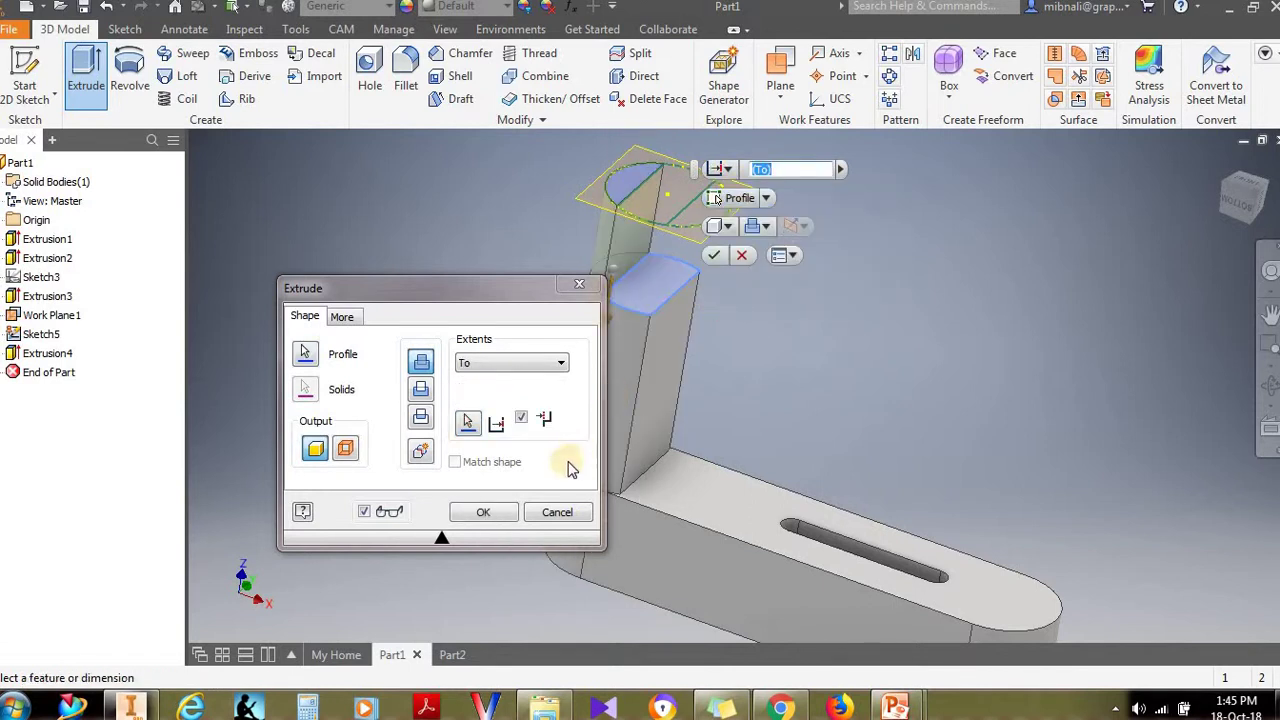
{"action": "left_click", "coordinate": [484, 512]}
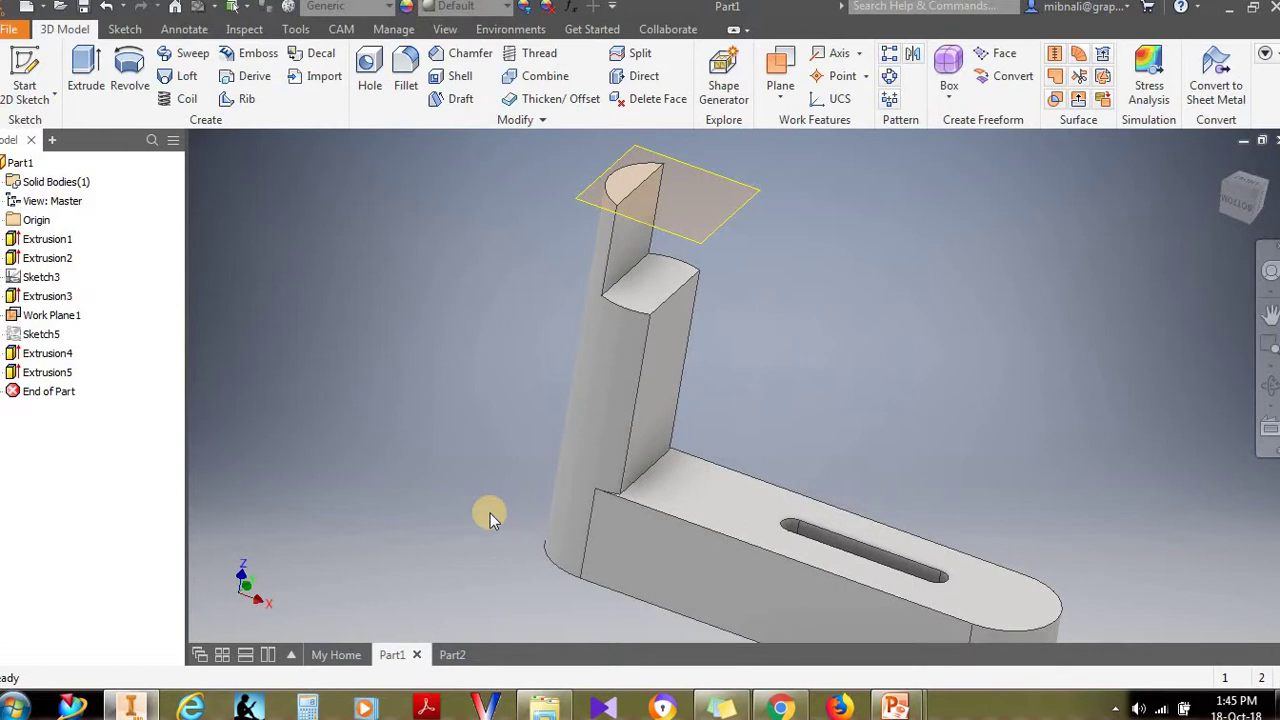
Step: Undo the last extrusion joining the work plane's outer circle segment to the cylinder's top face
{"action": "left_click", "coordinate": [86, 72]}
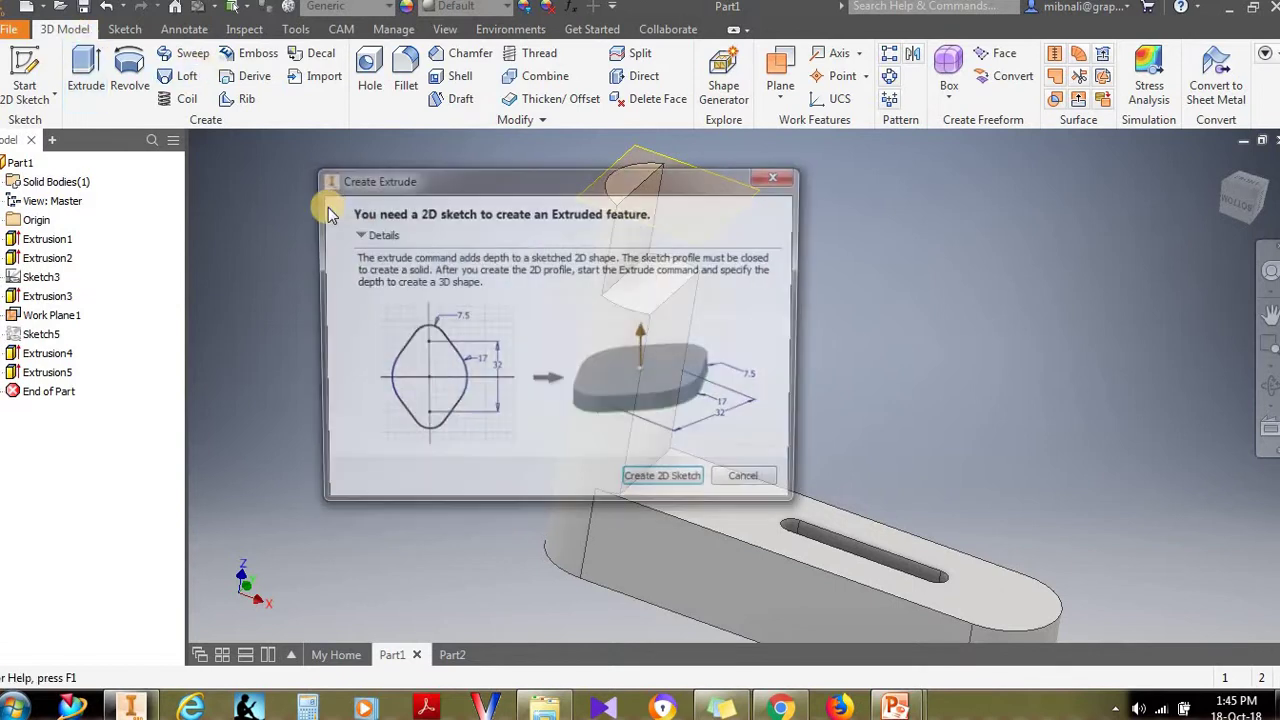
{"action": "key", "text": "Escape"}
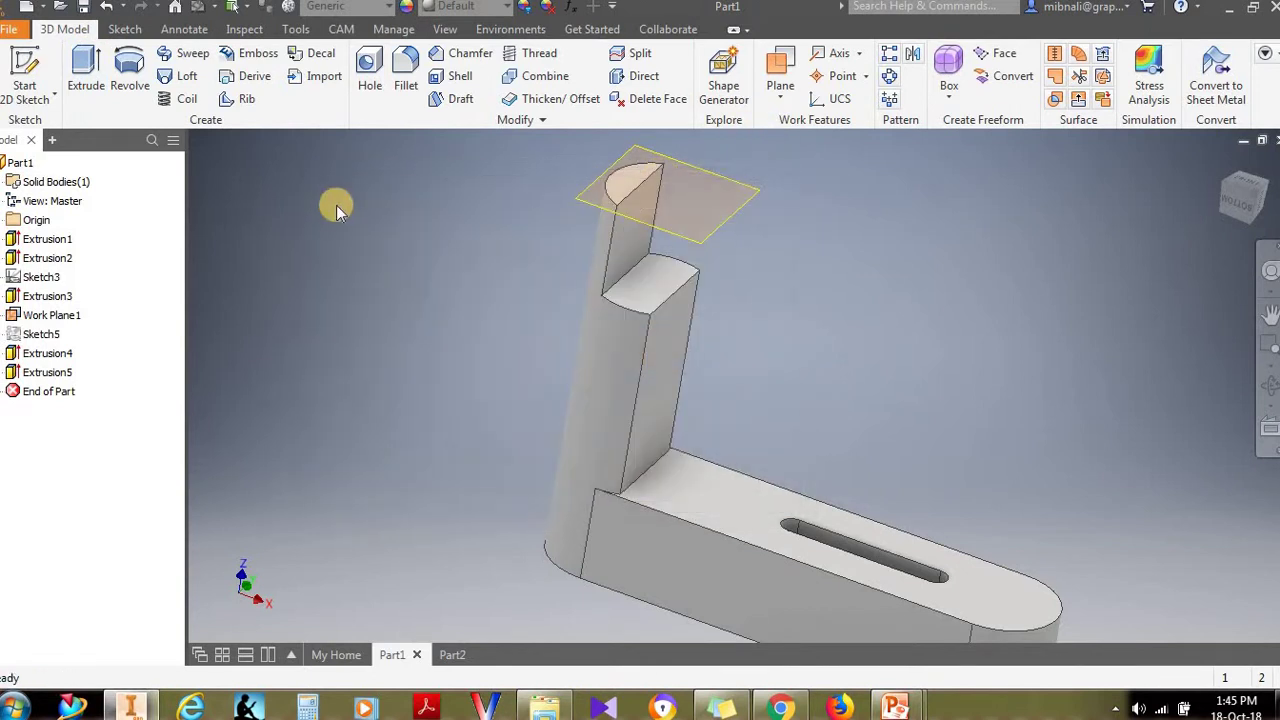
{"action": "key", "text": "ctrl+z"}
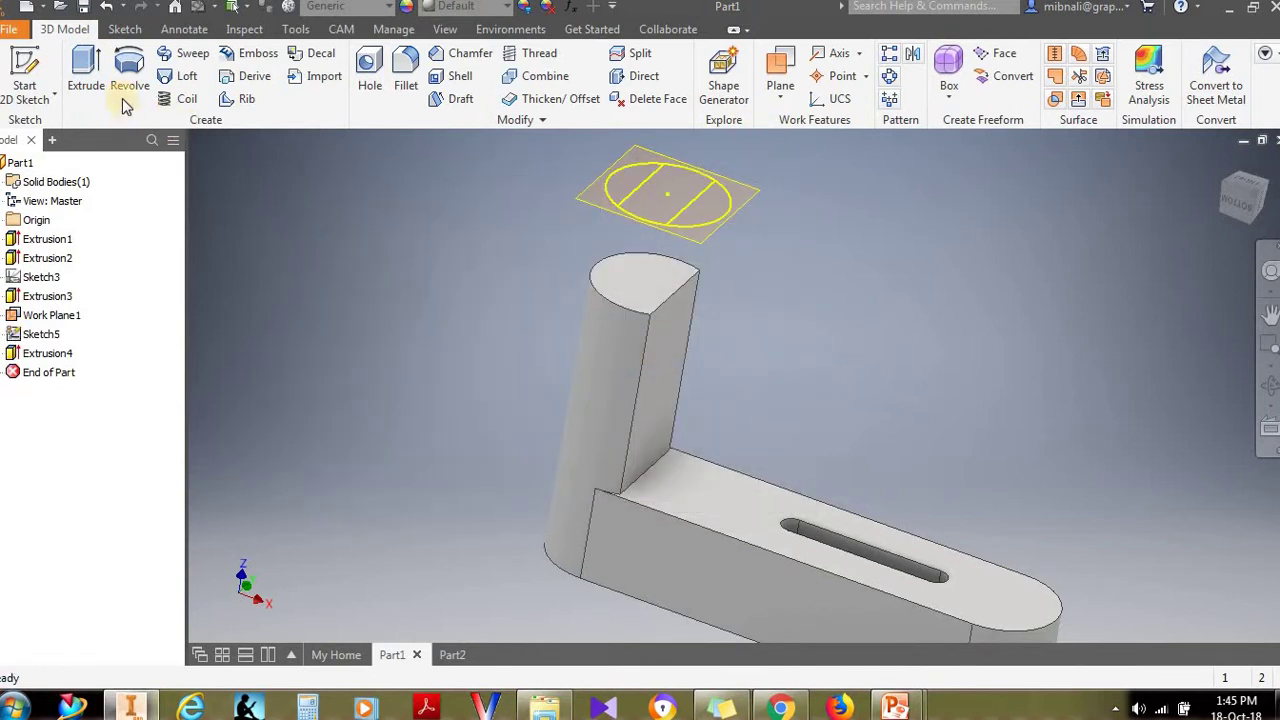
{"action": "left_click", "coordinate": [86, 72]}
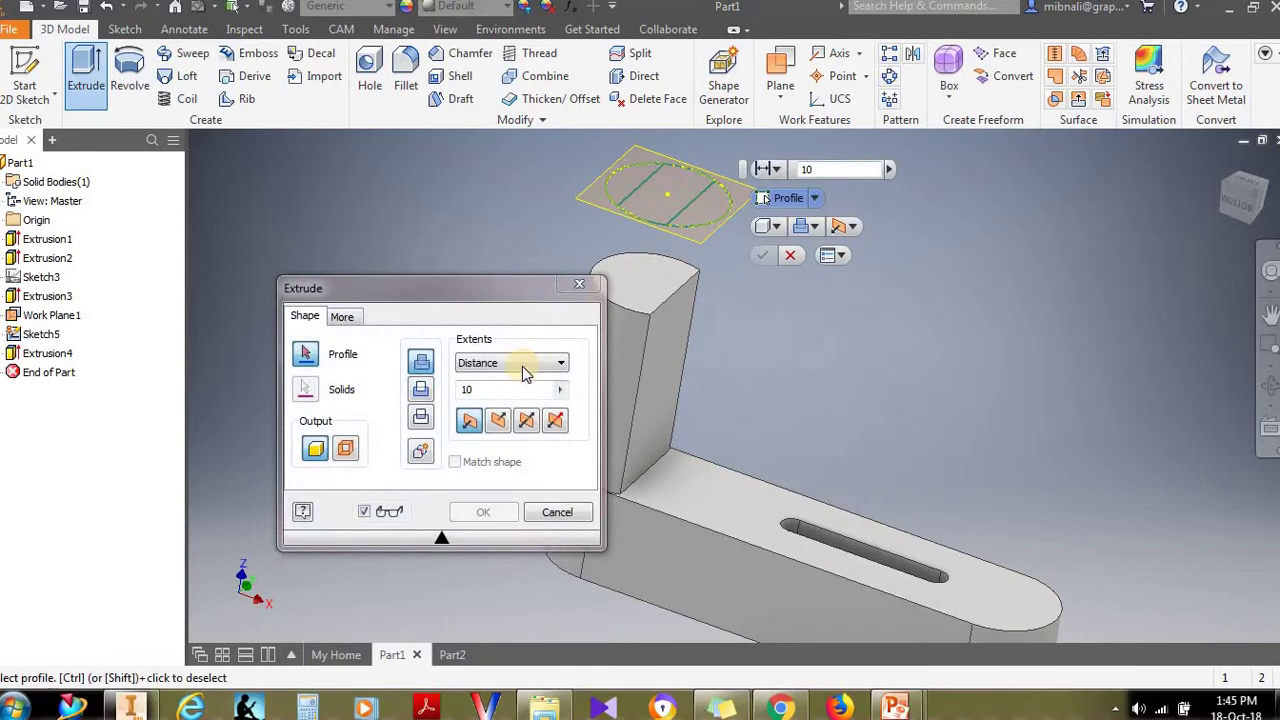
{"action": "left_click", "coordinate": [526, 364]}
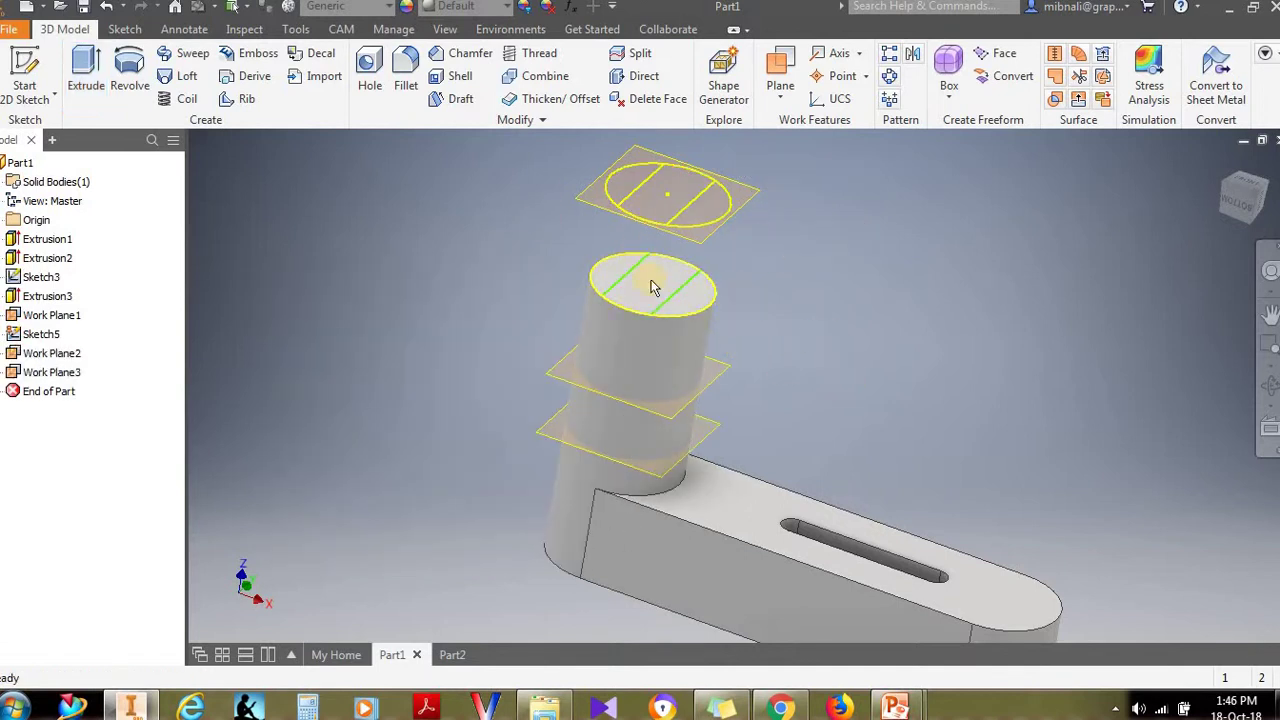
{"action": "left_click", "coordinate": [718, 362]}
{"action": "left_click", "coordinate": [841, 349]}
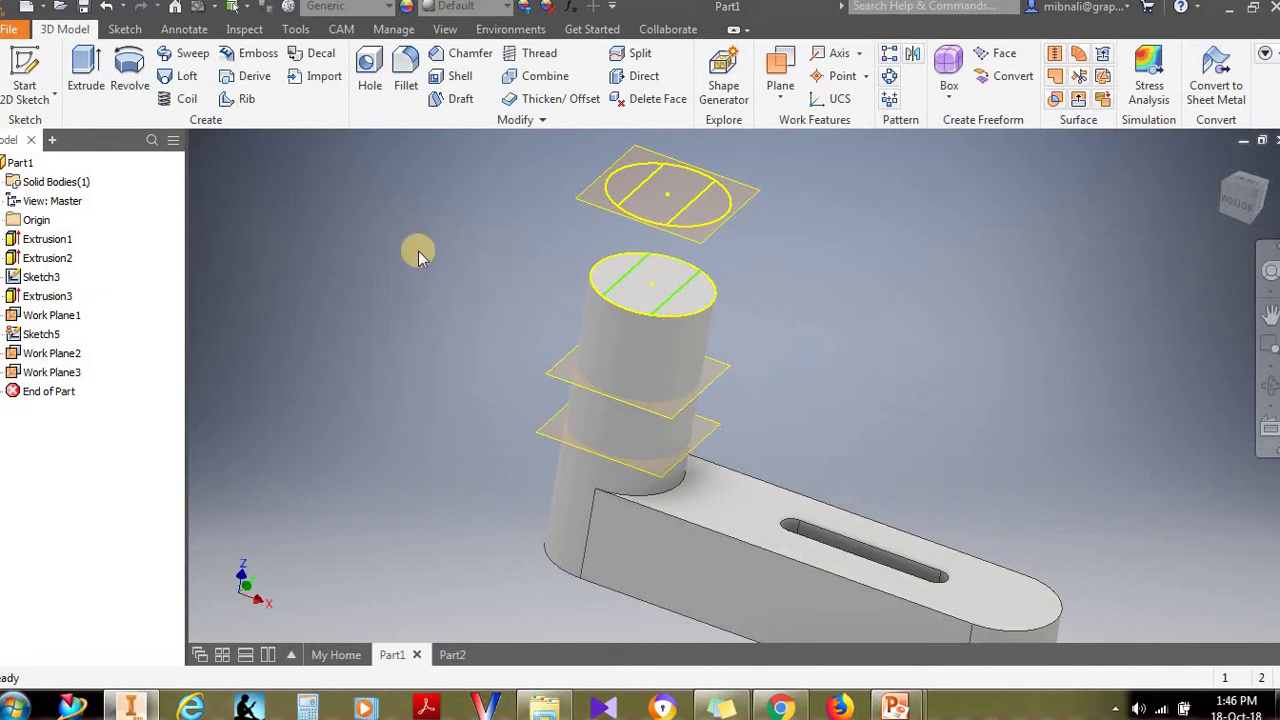
Step: Cut the cylinder-top circle segment nearest the slot between Work Plane2 and Work Plane3, using the Between extent
{"action": "left_click", "coordinate": [88, 70]}
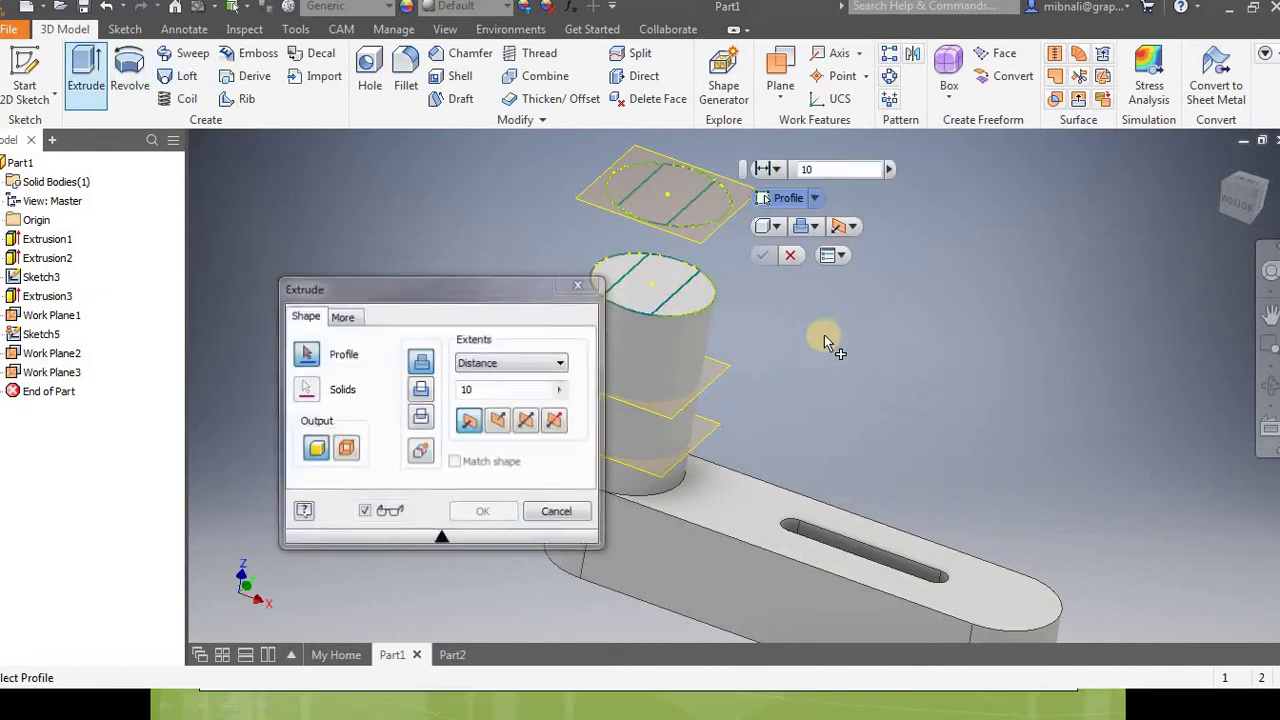
{"action": "left_click", "coordinate": [690, 312]}
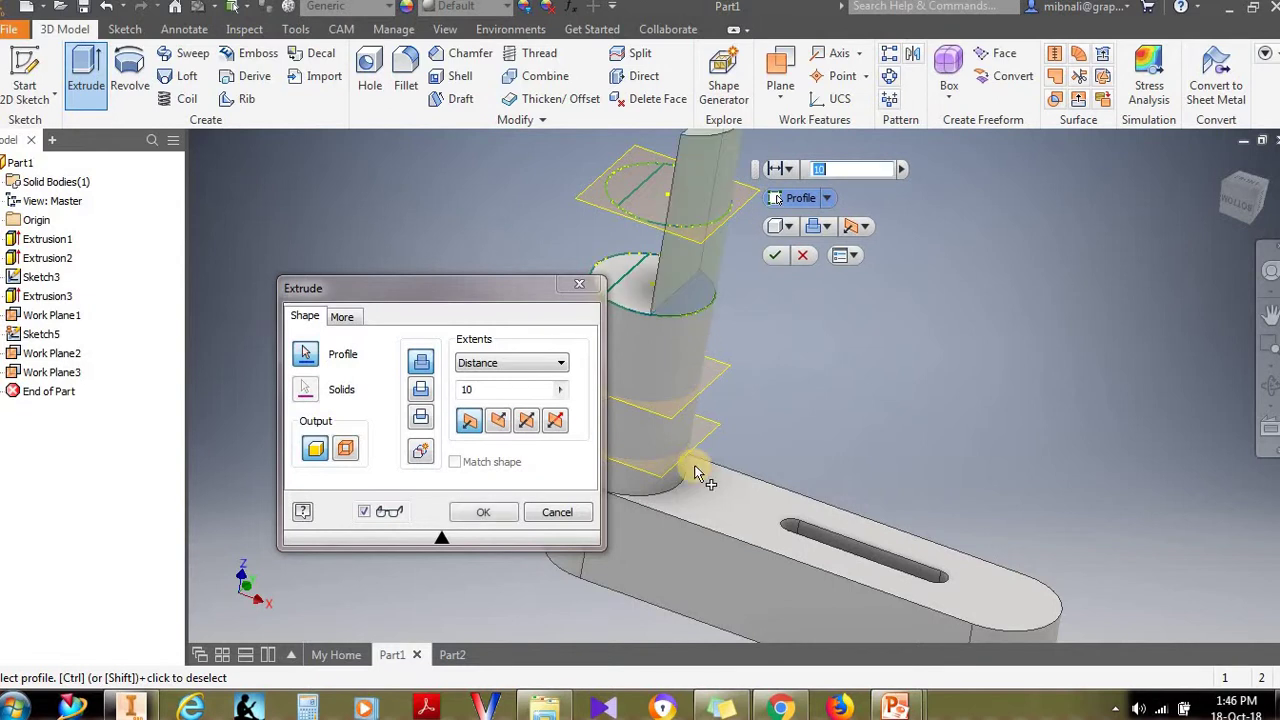
{"action": "left_click", "coordinate": [515, 363]}
{"action": "left_click", "coordinate": [512, 411]}
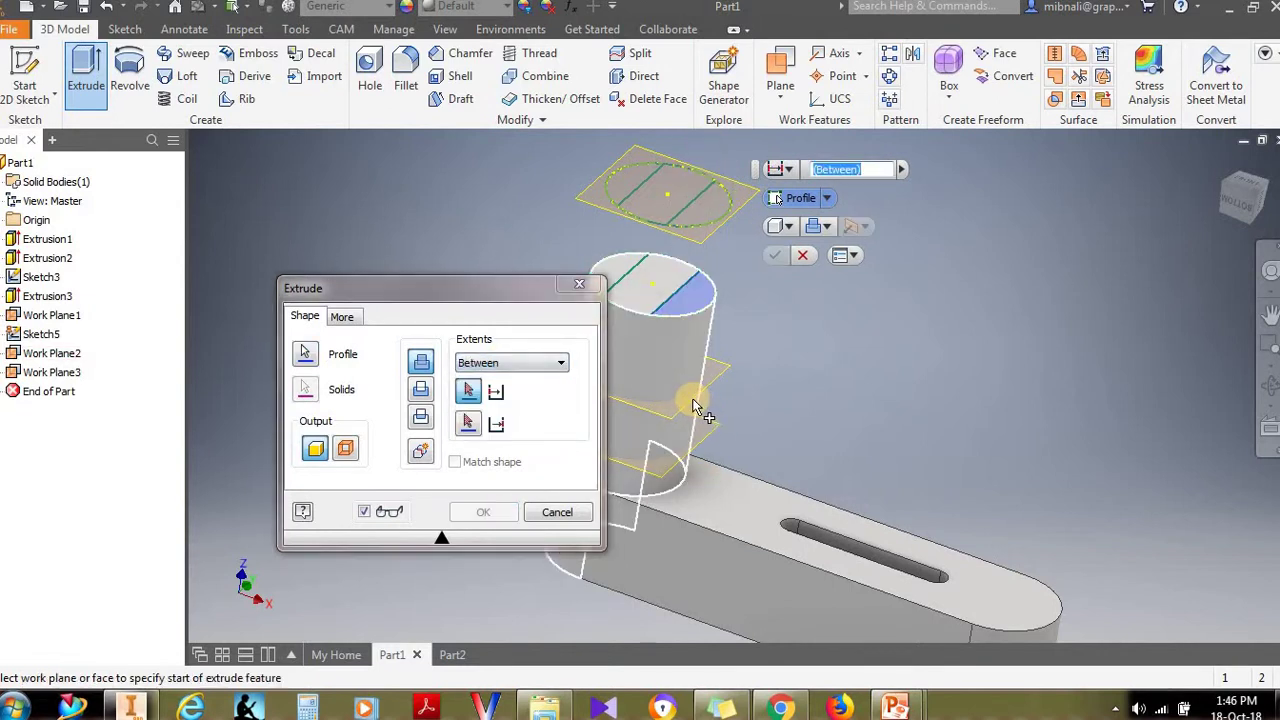
{"action": "left_click", "coordinate": [692, 433]}
{"action": "left_click", "coordinate": [688, 447]}
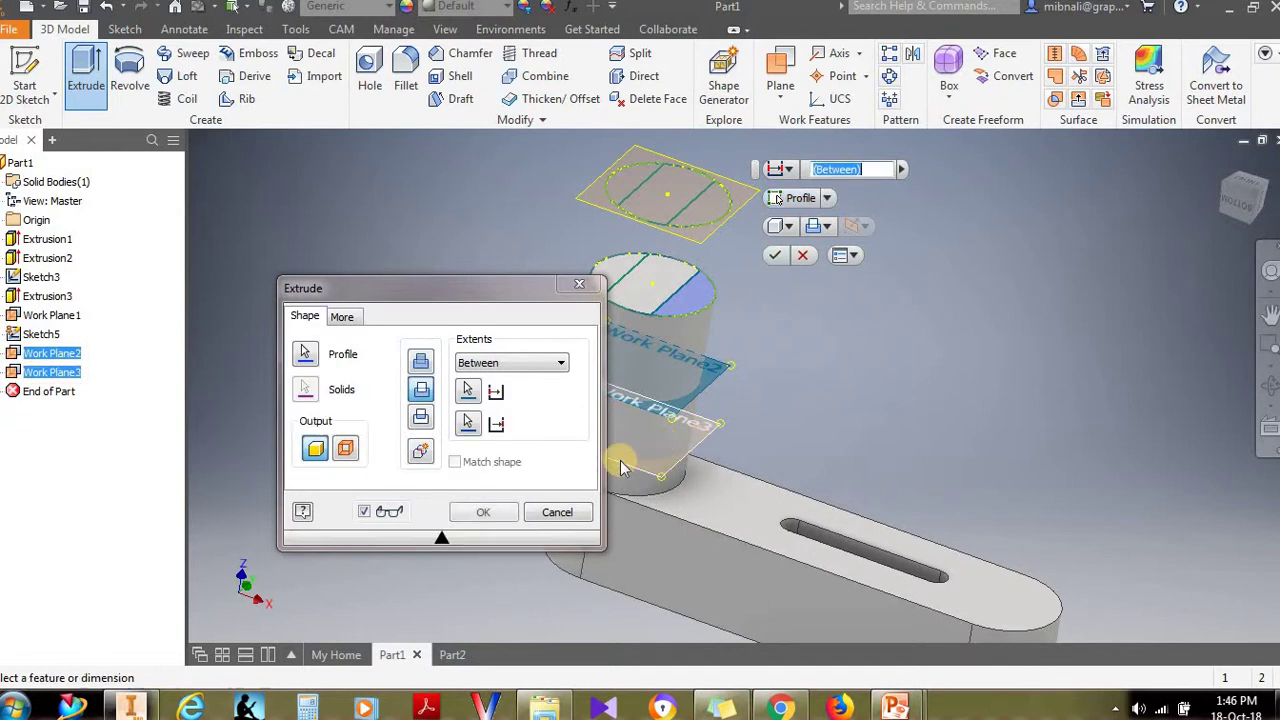
{"action": "left_click", "coordinate": [483, 512]}
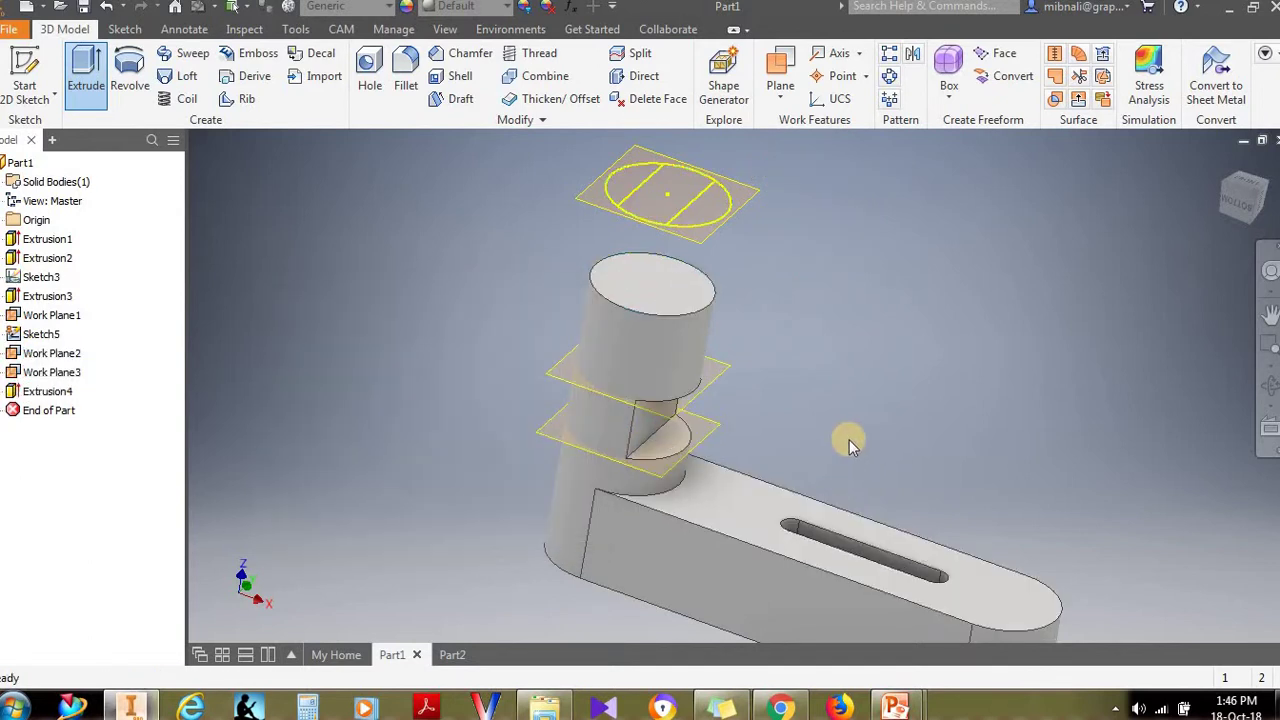
Step: Extrude the upper work plane's circle segment nearest the slot with Join and Distance from Face, 6 mm from Work Plane2
{"action": "scroll", "coordinate": [849, 439], "scroll_direction": "up", "scroll_amount": 3}
{"action": "scroll", "coordinate": [849, 439], "scroll_direction": "down", "scroll_amount": 2}
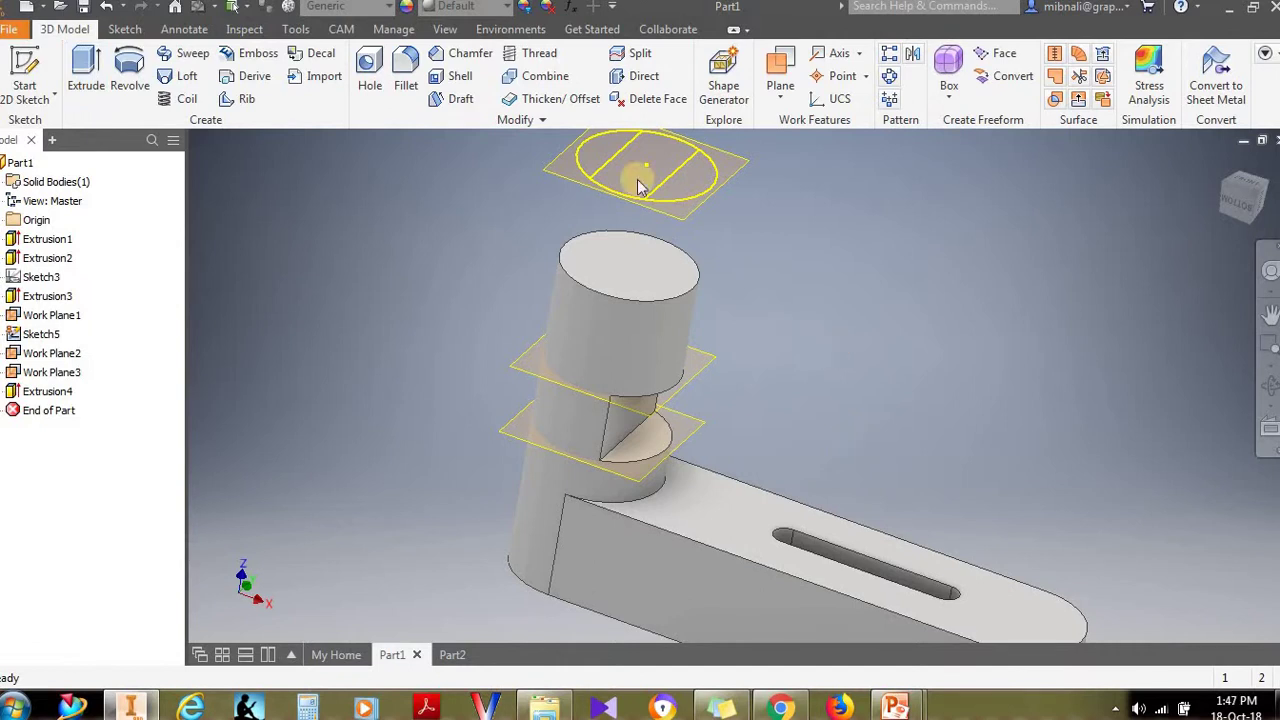
{"action": "left_click", "coordinate": [86, 75]}
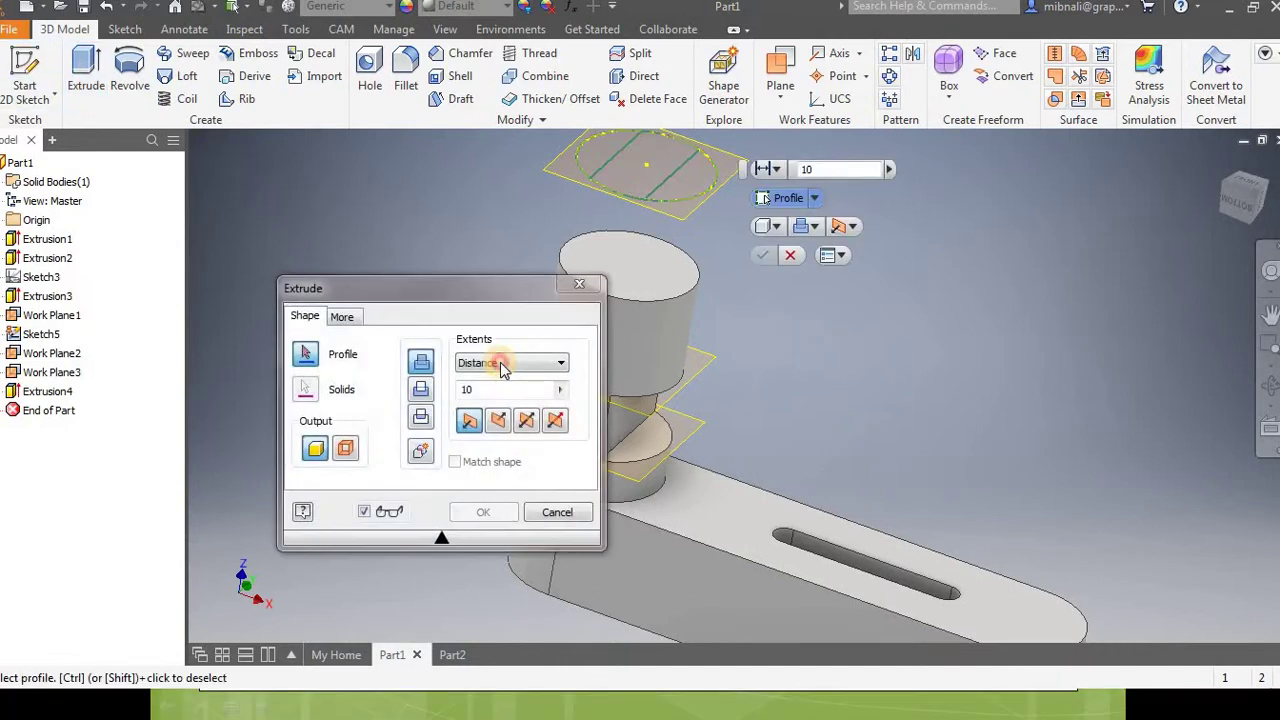
{"action": "left_click", "coordinate": [505, 363]}
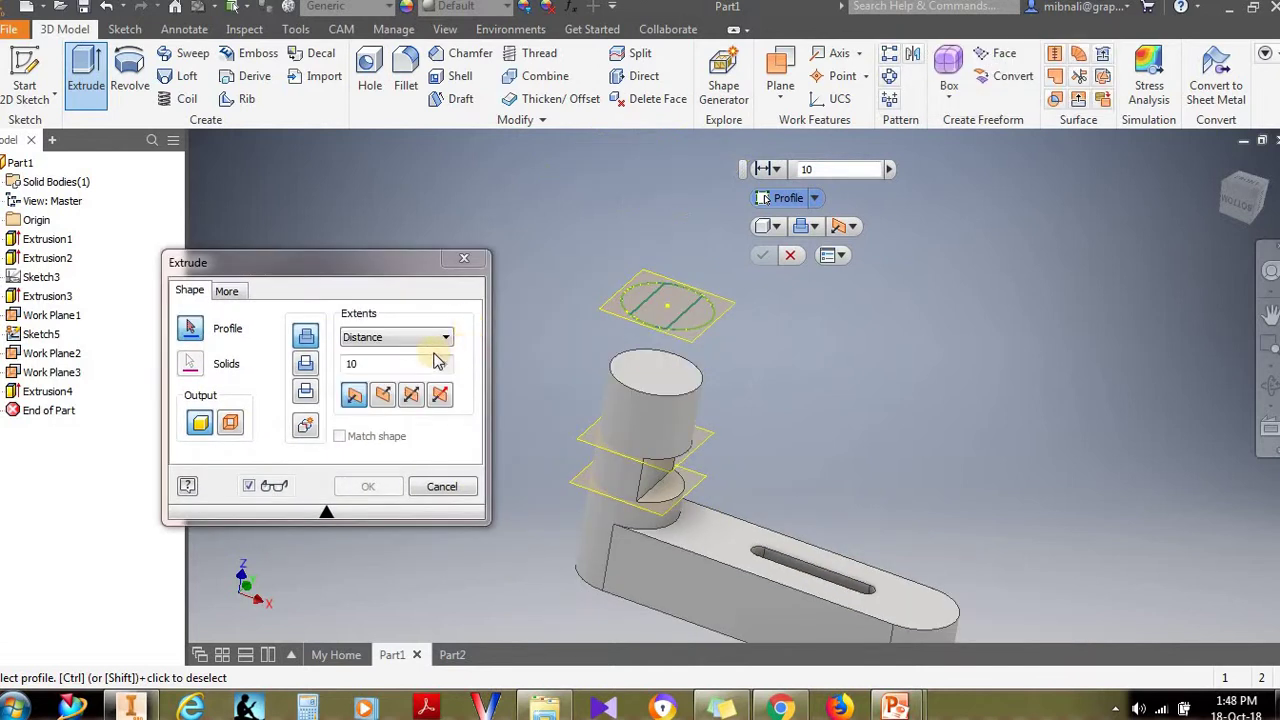
{"action": "left_click", "coordinate": [428, 340]}
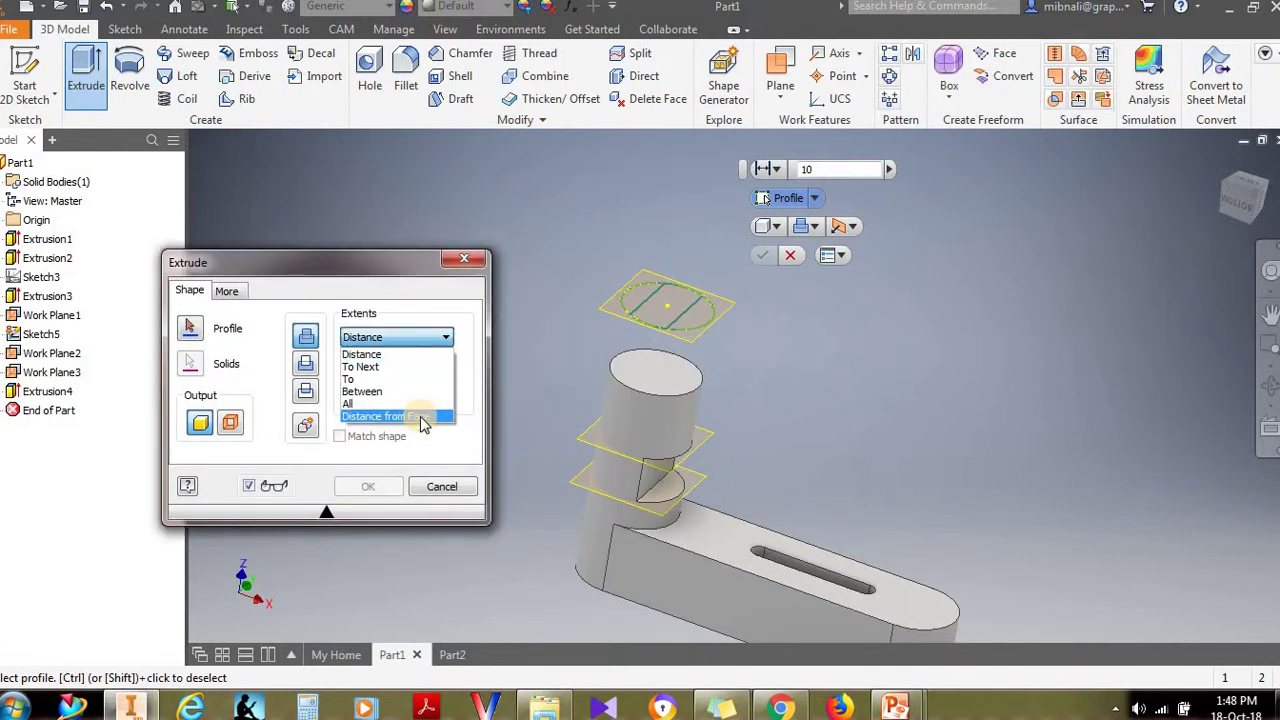
{"action": "left_click", "coordinate": [420, 418]}
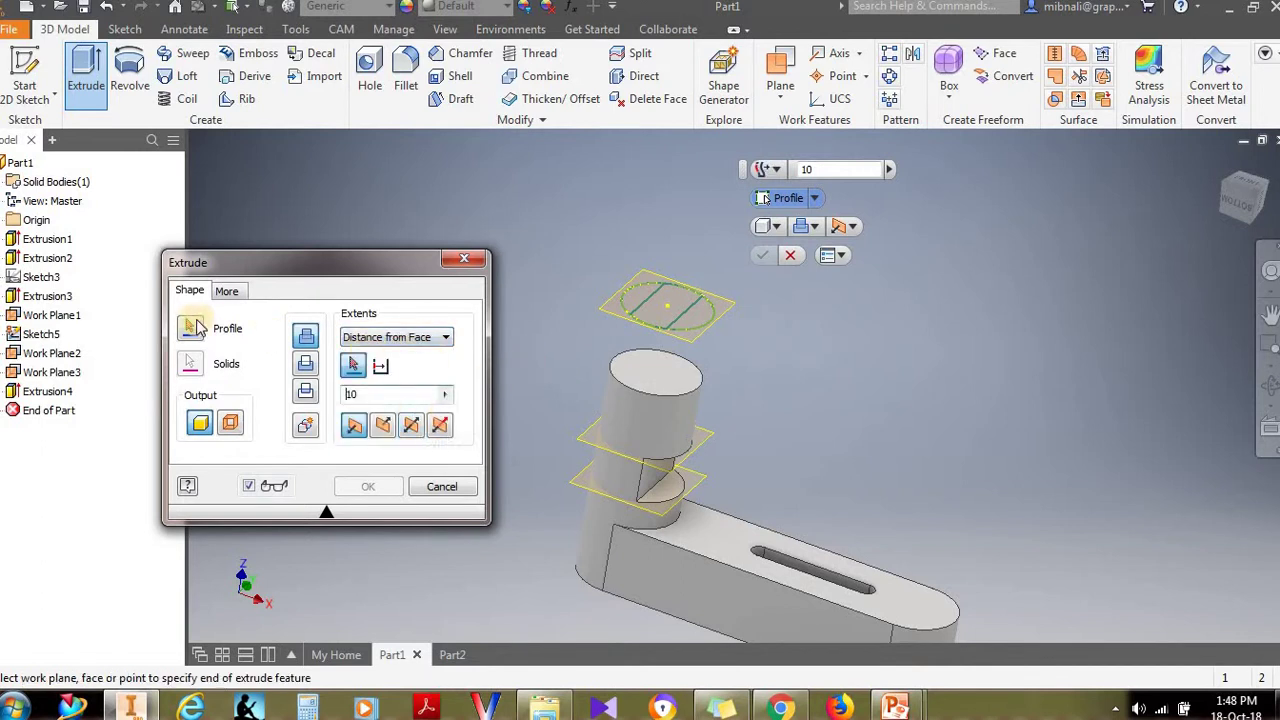
{"action": "left_click", "coordinate": [193, 327]}
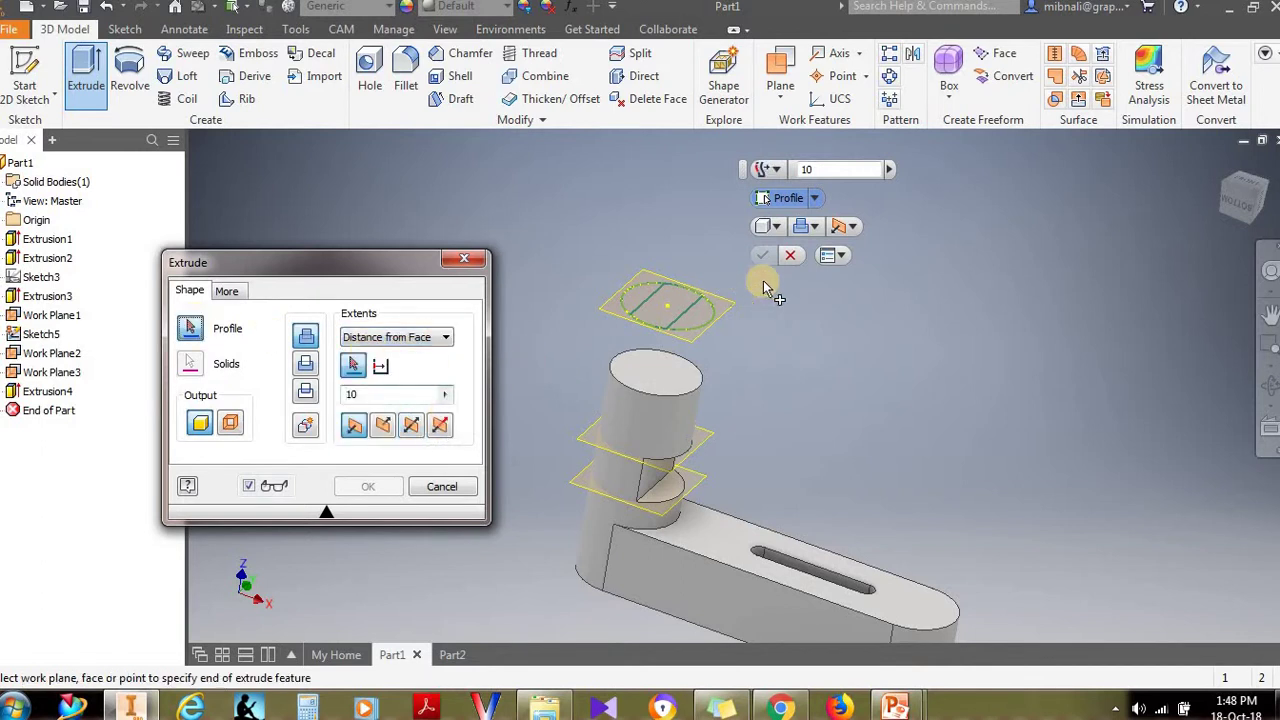
{"action": "left_click", "coordinate": [690, 318]}
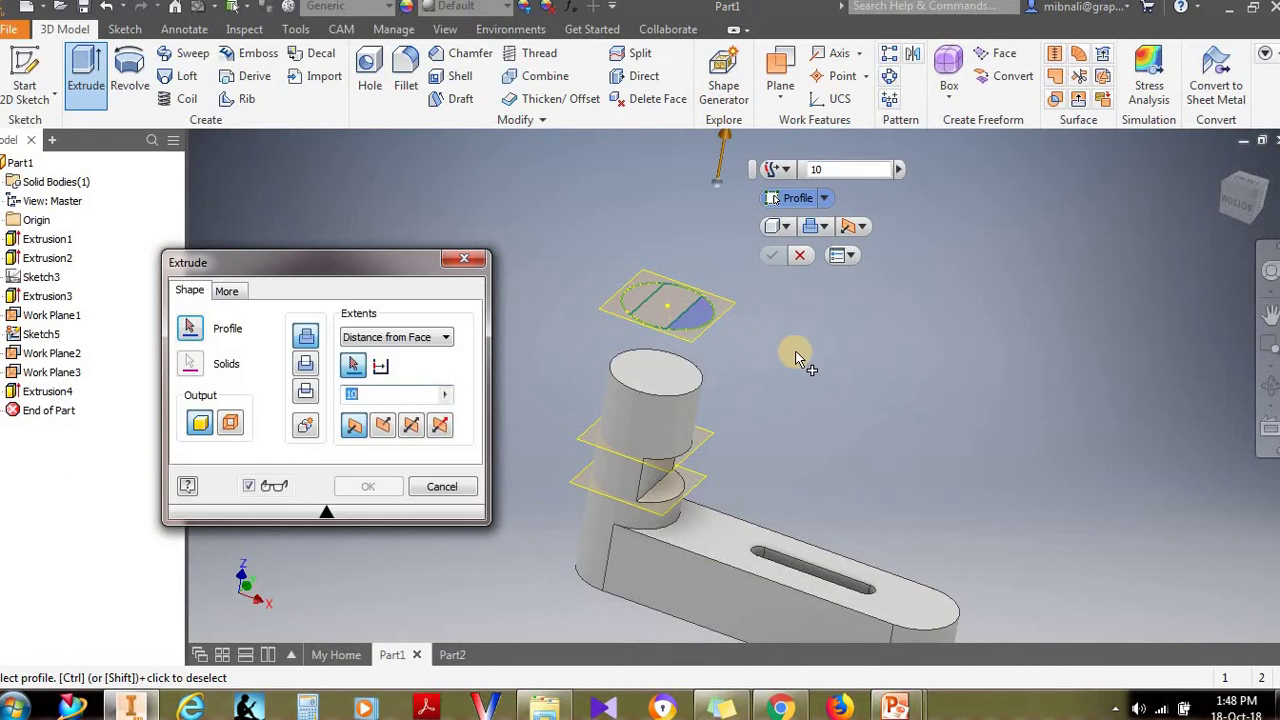
{"action": "left_click", "coordinate": [352, 368]}
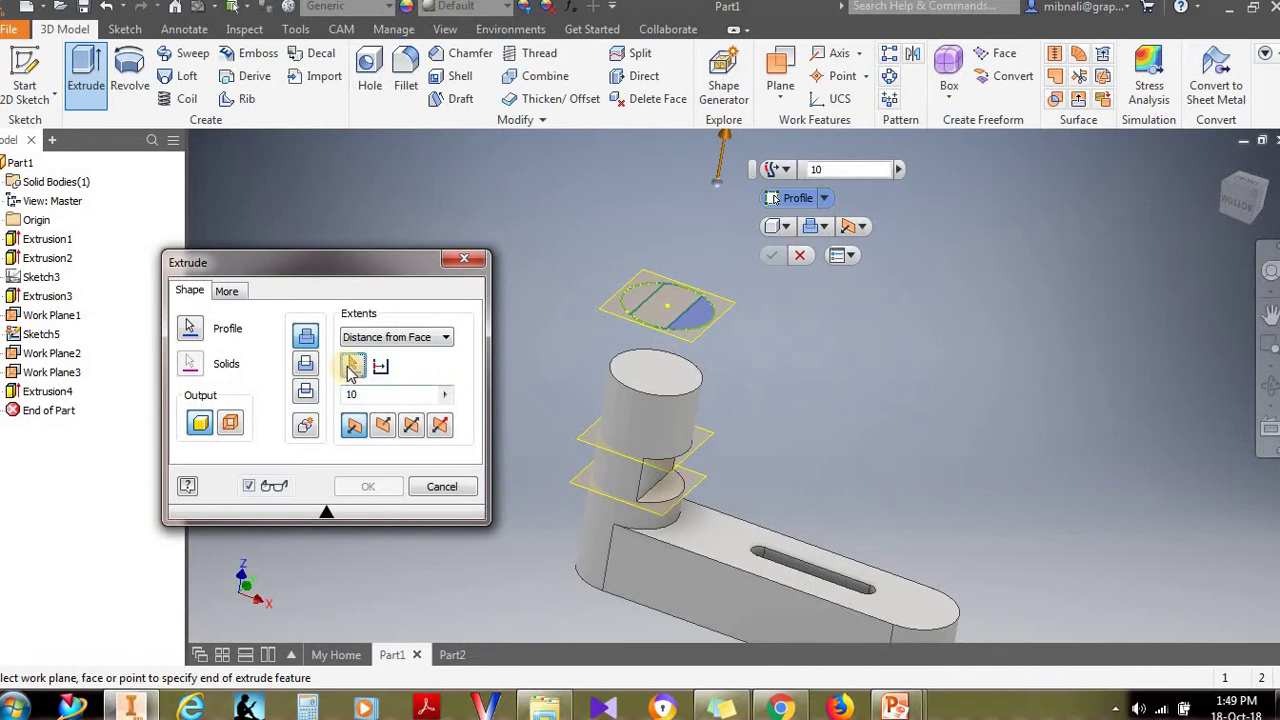
{"action": "left_click", "coordinate": [686, 457]}
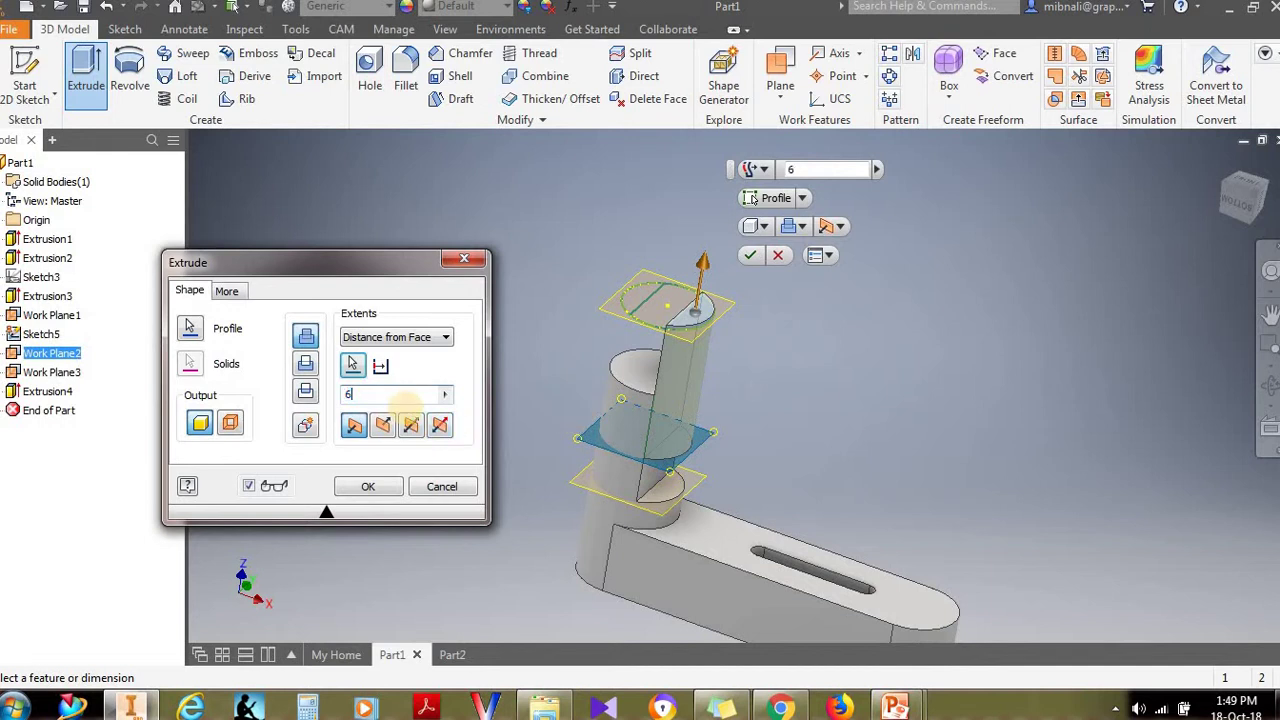
{"action": "key", "text": "Return"}
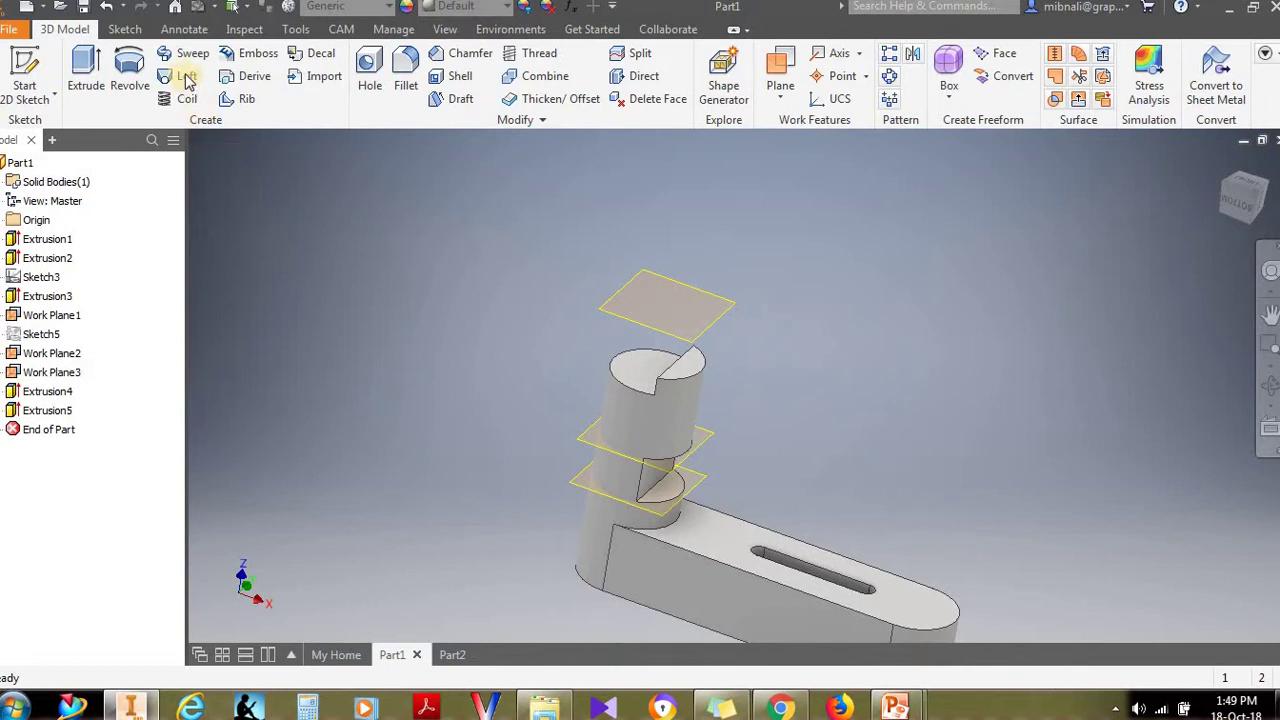
Step: Undo the Distance from Face extrusion of the circle segment
{"action": "left_click", "coordinate": [88, 70]}
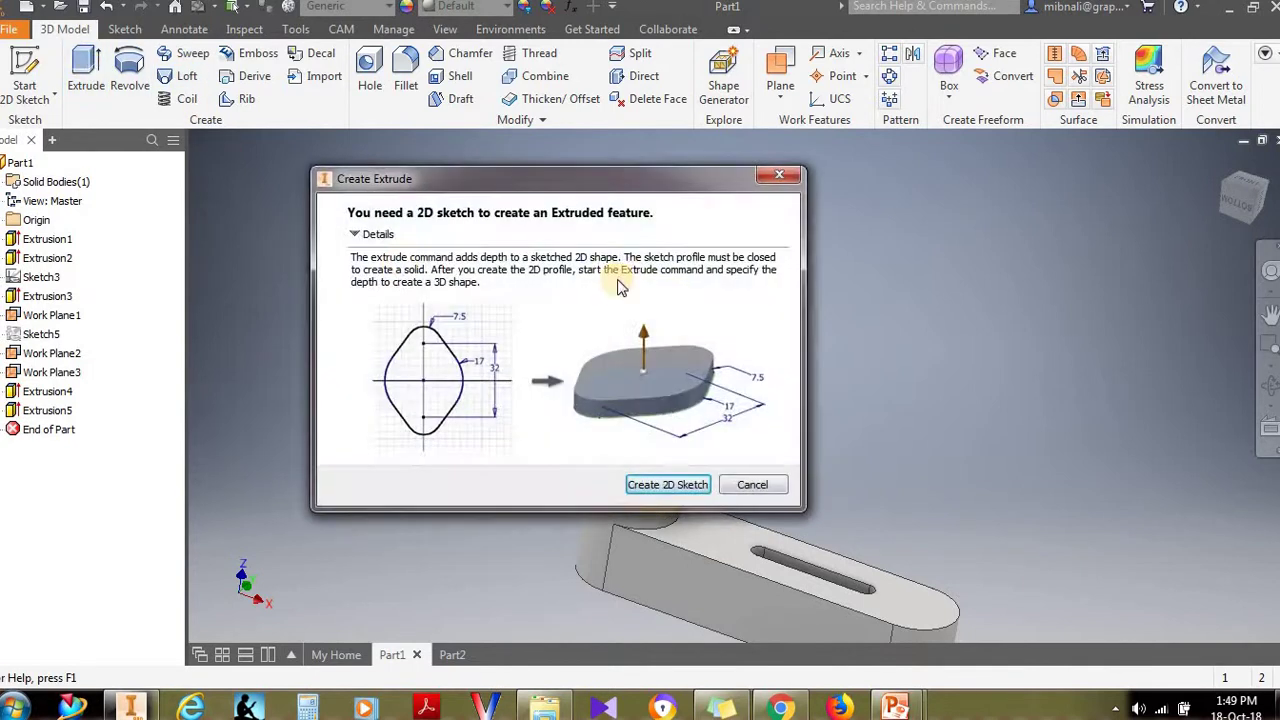
{"action": "left_click", "coordinate": [777, 172]}
{"action": "key", "text": "ctrl+z"}
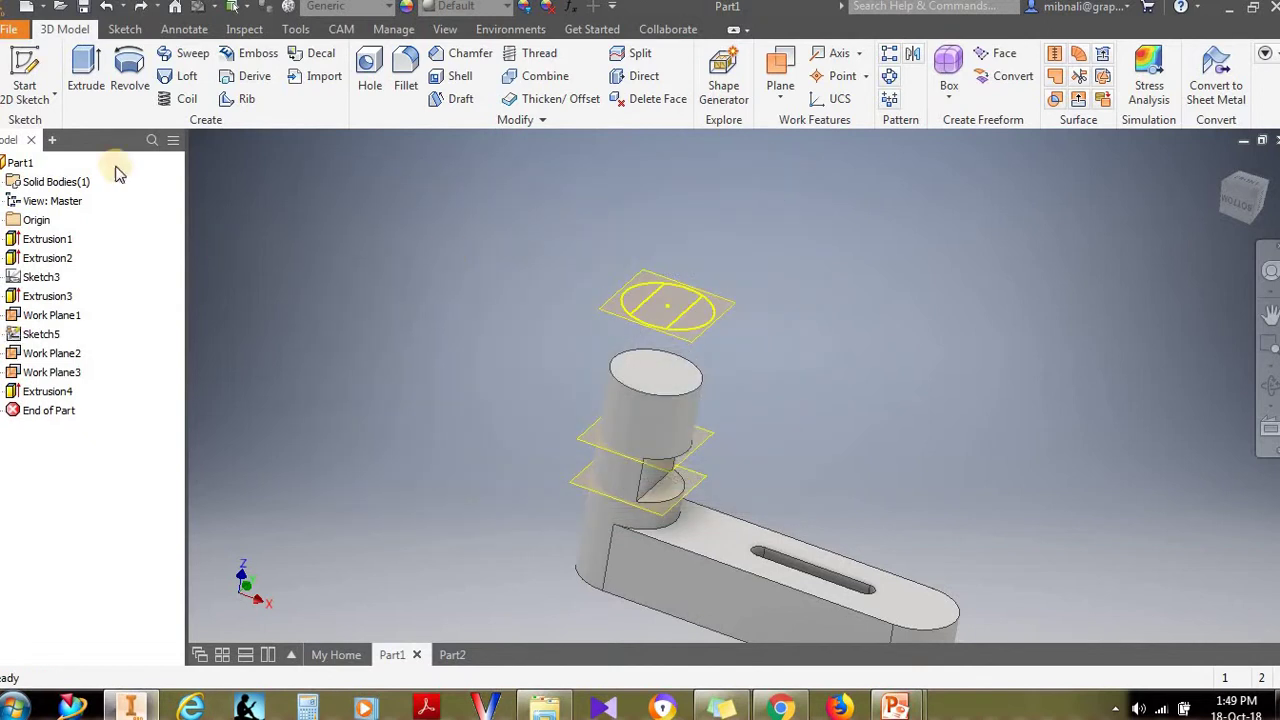
Step: Preview a 10 mm extrusion of the upper circle segment nearest the slot, comparing Direction 1 with Symmetric and choosing Symmetric
{"action": "left_click", "coordinate": [90, 68]}
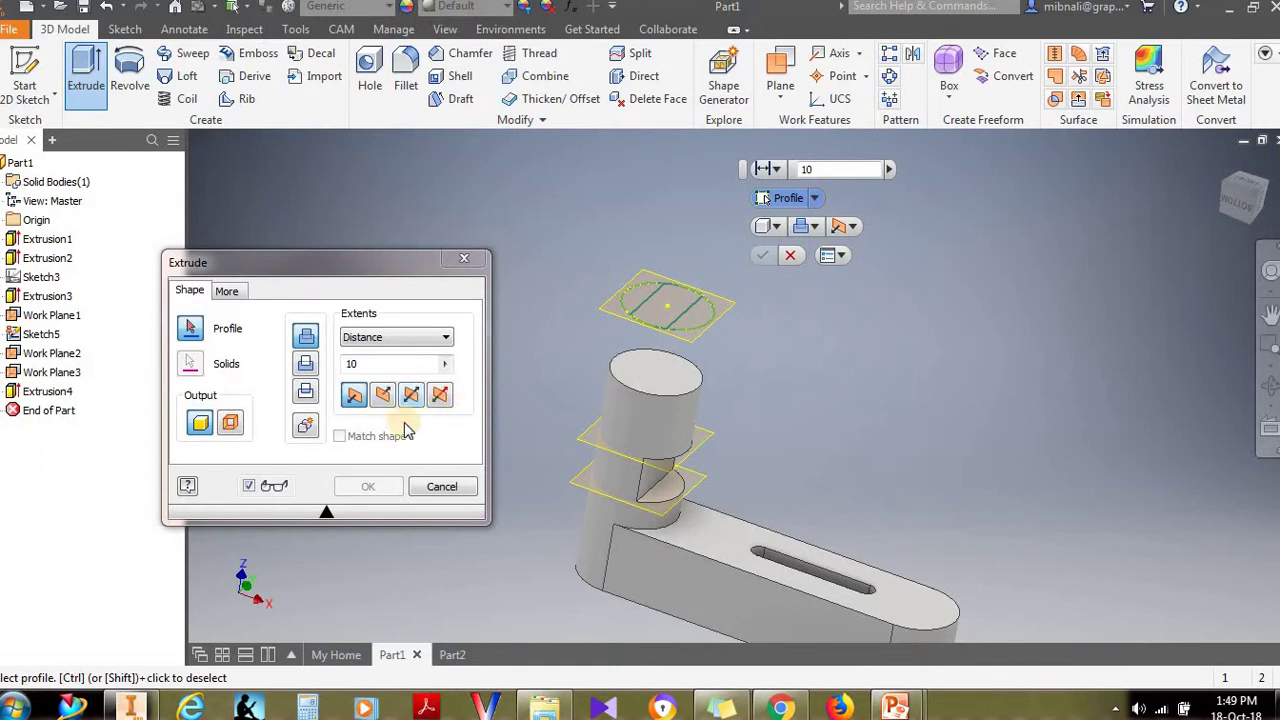
{"action": "left_click", "coordinate": [705, 326]}
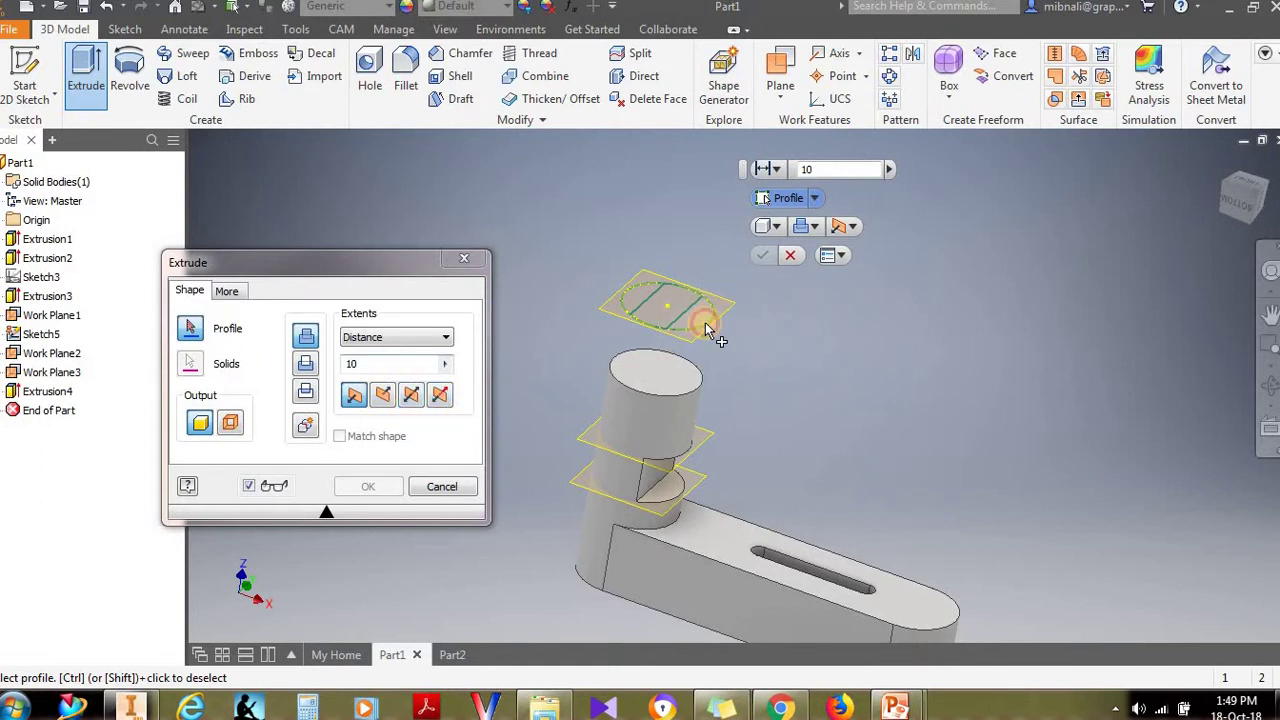
{"action": "left_click", "coordinate": [413, 395]}
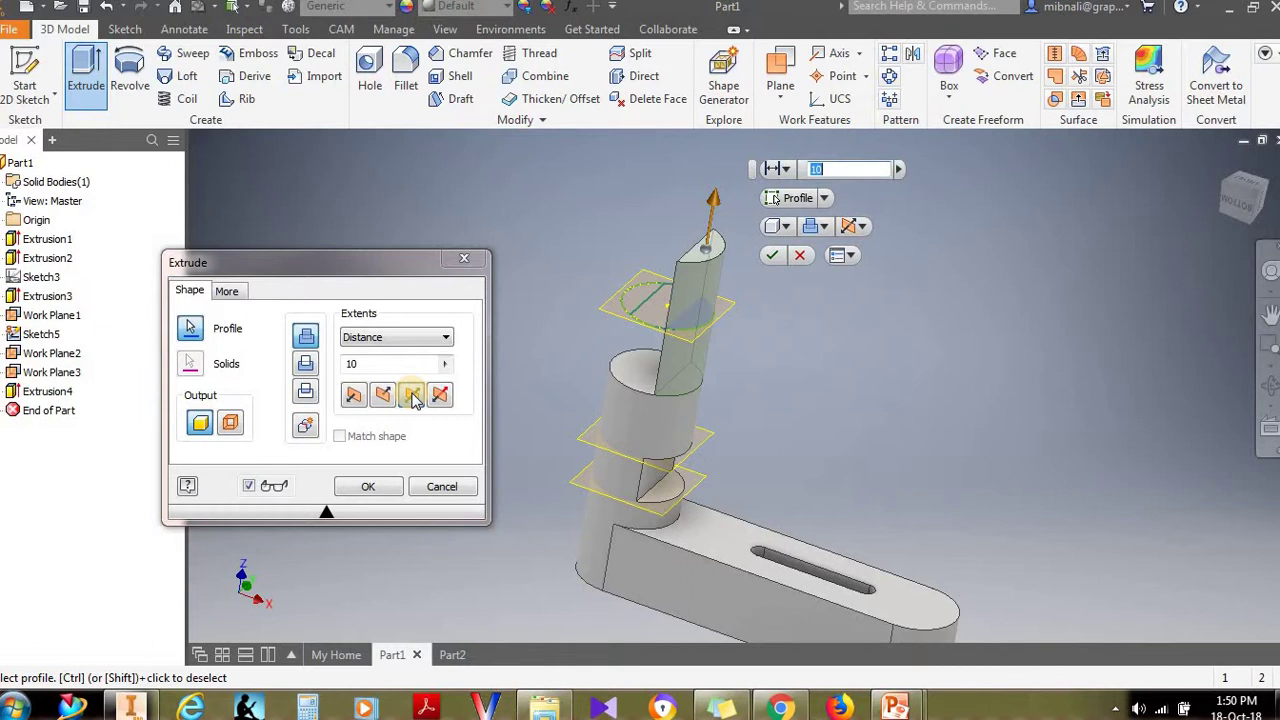
{"action": "left_click", "coordinate": [412, 395]}
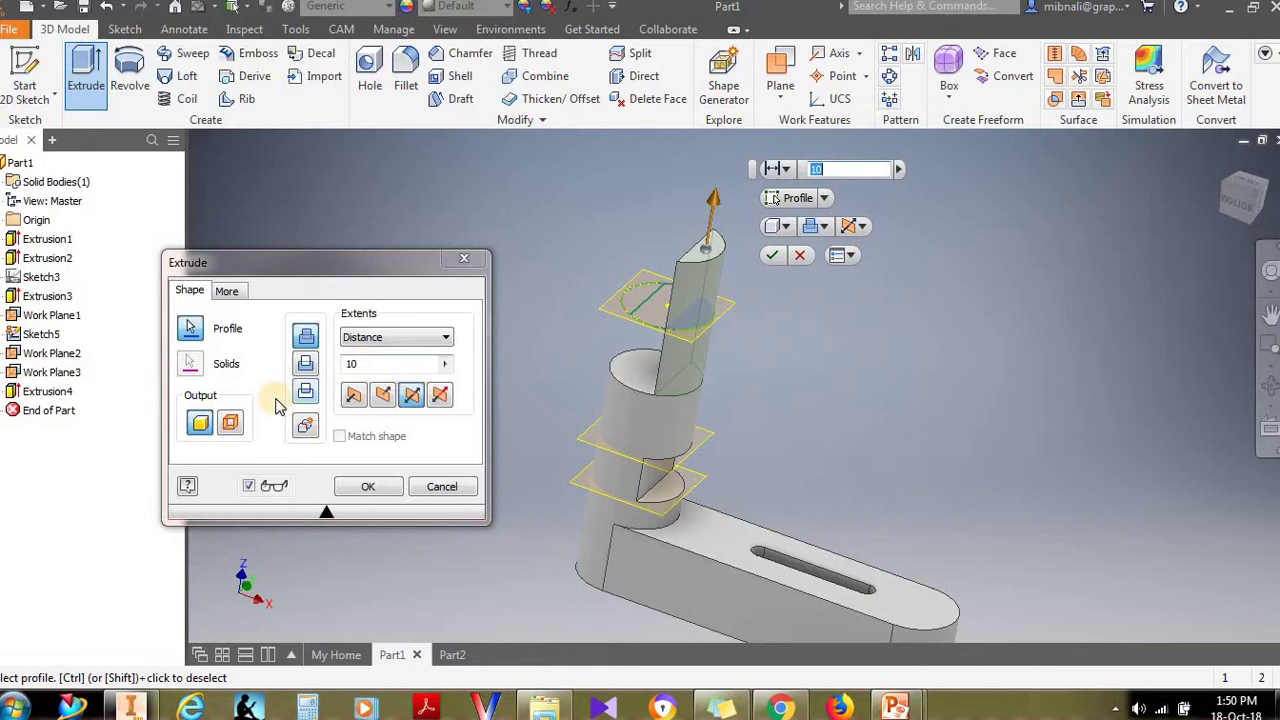
{"action": "left_click", "coordinate": [355, 396]}
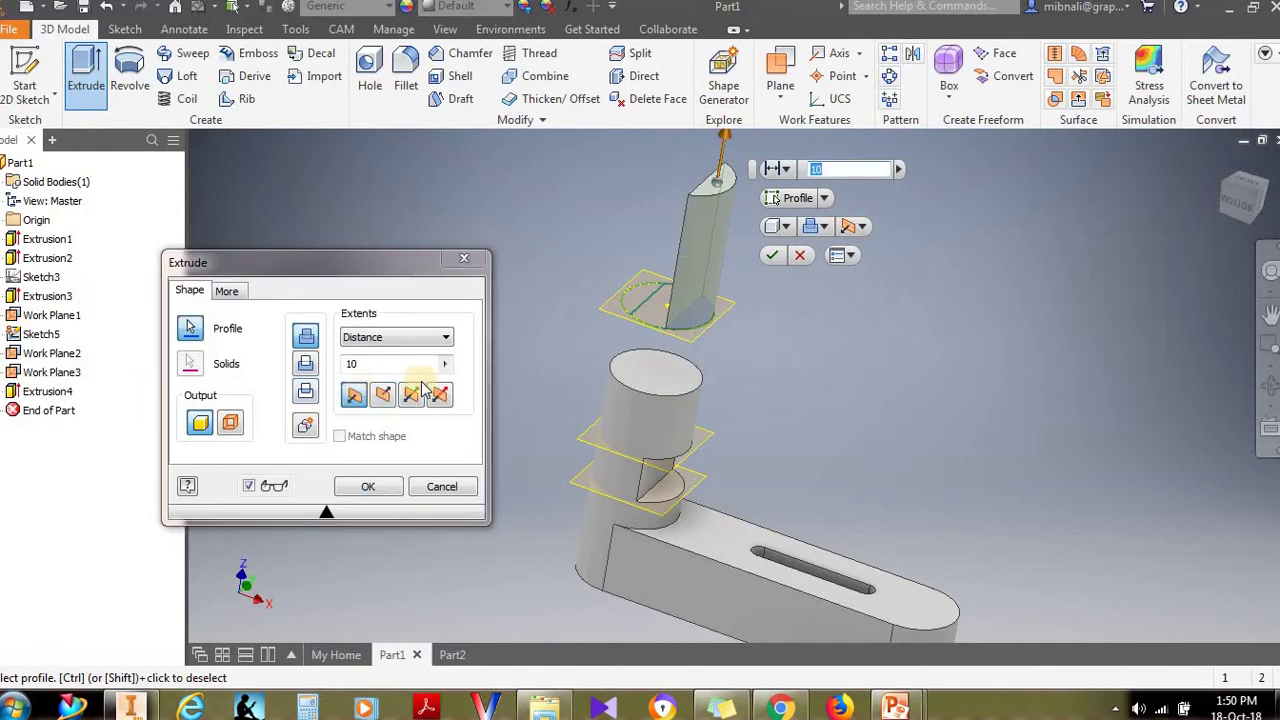
{"action": "left_click", "coordinate": [412, 395]}
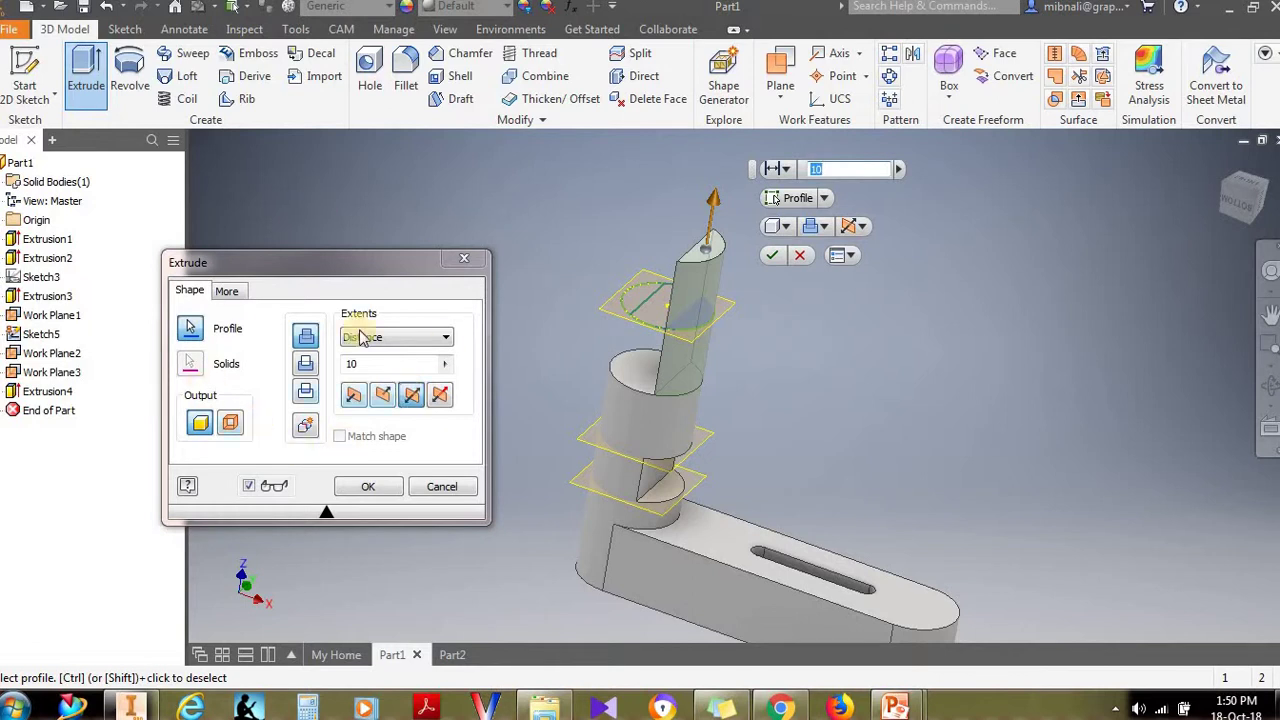
Step: Review the extrusion's taper setting and the available extent types
{"action": "left_click", "coordinate": [228, 291]}
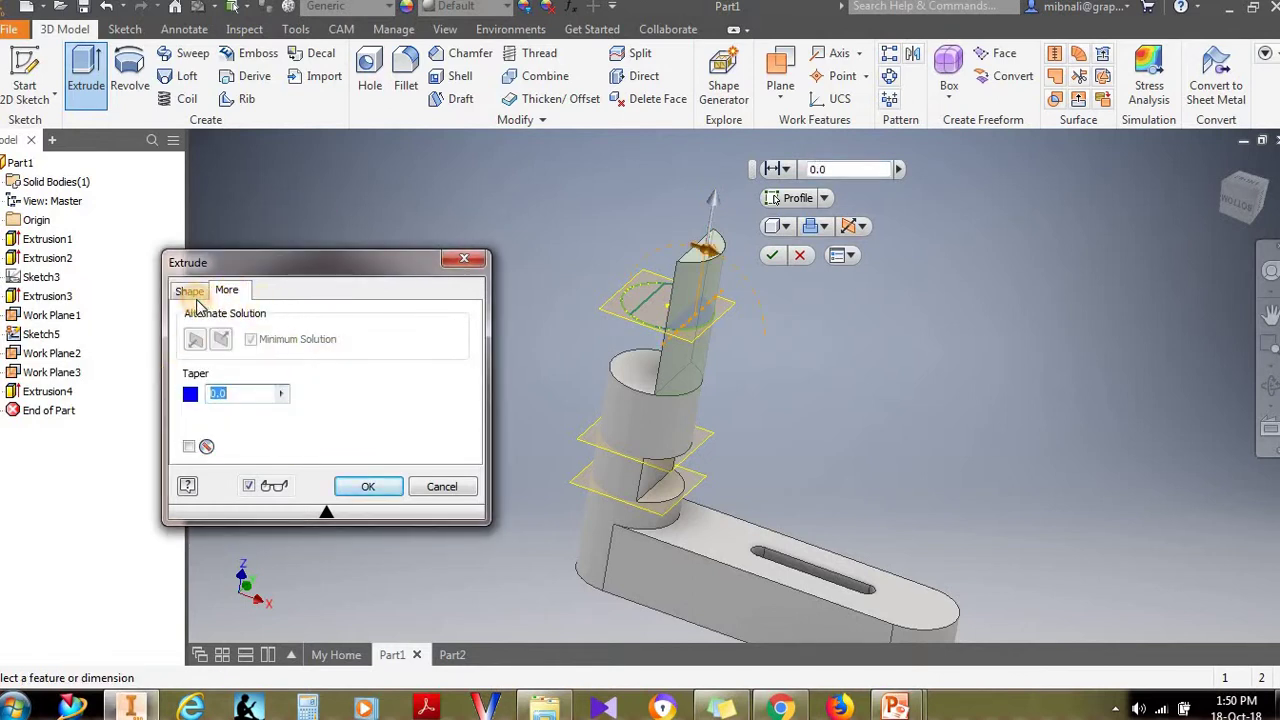
{"action": "left_click", "coordinate": [190, 291]}
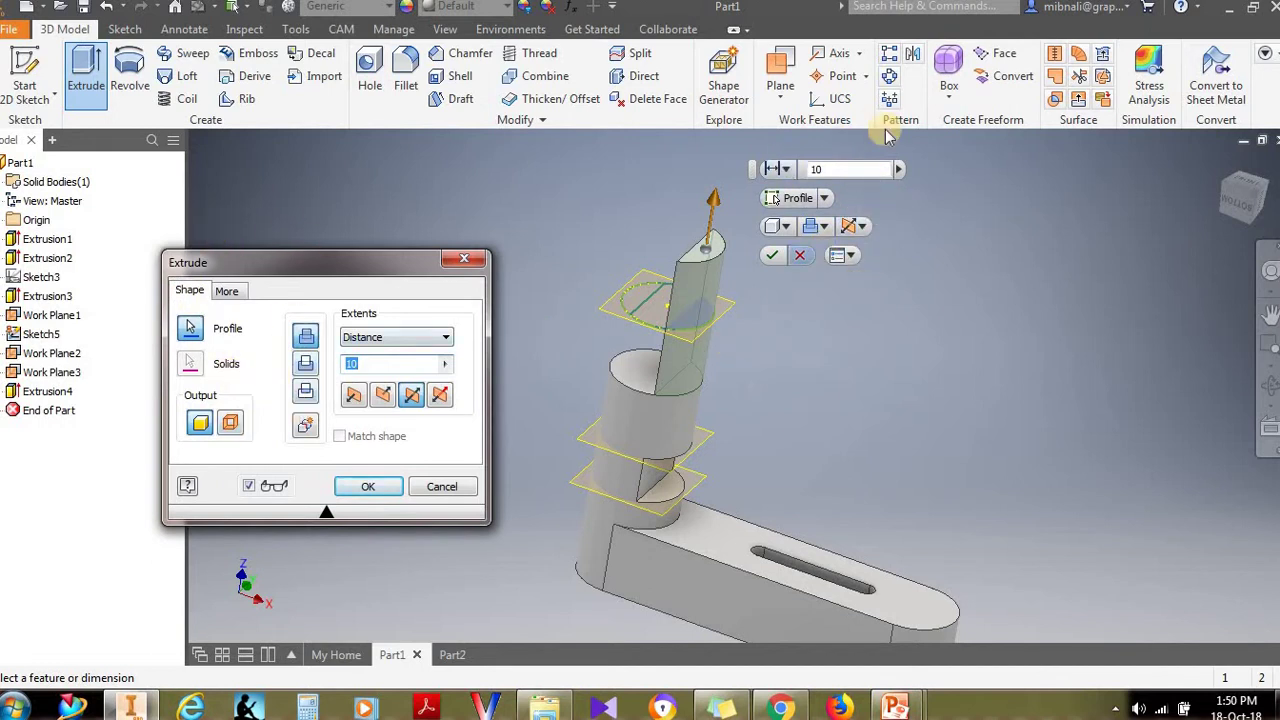
{"action": "left_click", "coordinate": [396, 337]}
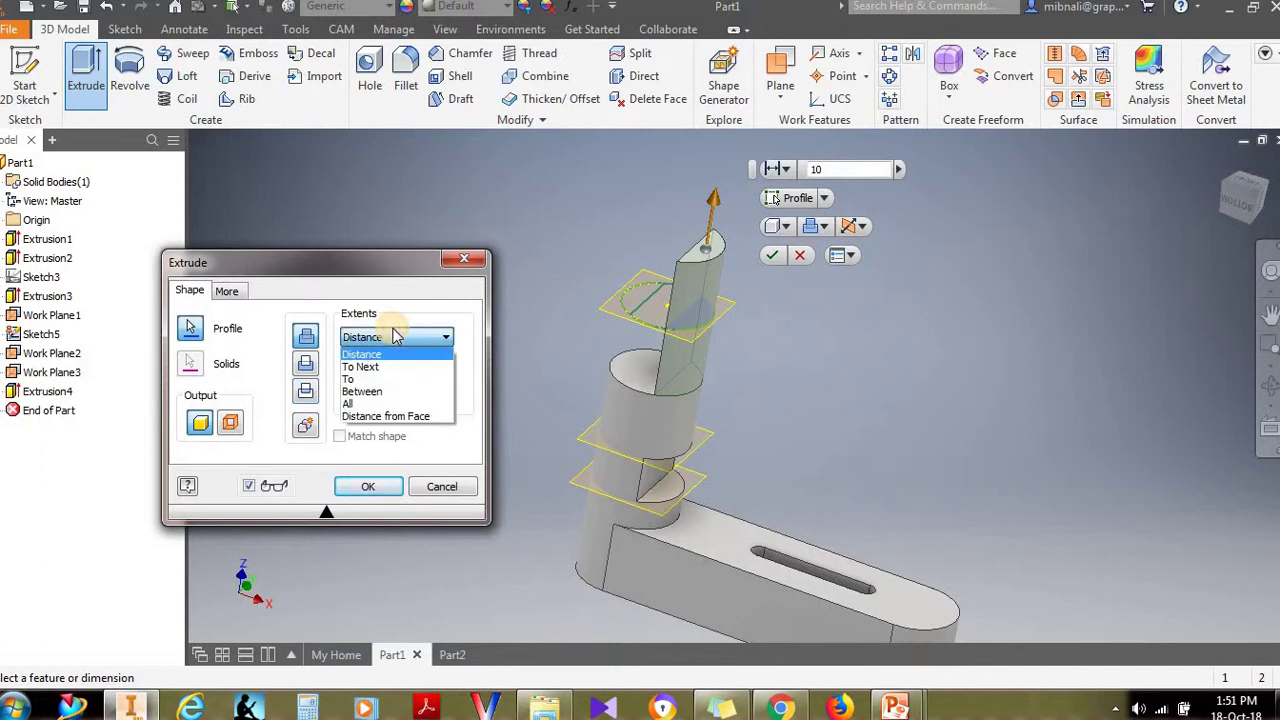
{"action": "left_click", "coordinate": [396, 337]}
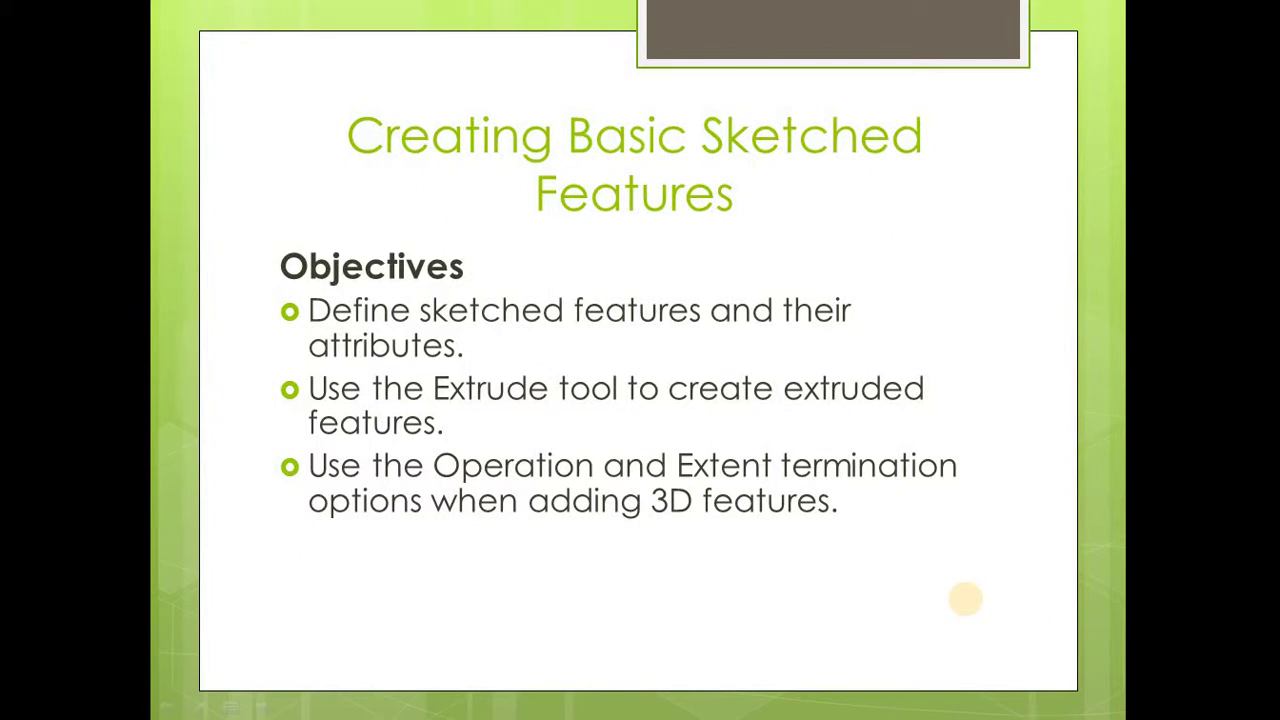
{"action": "left_click", "coordinate": [965, 598]}
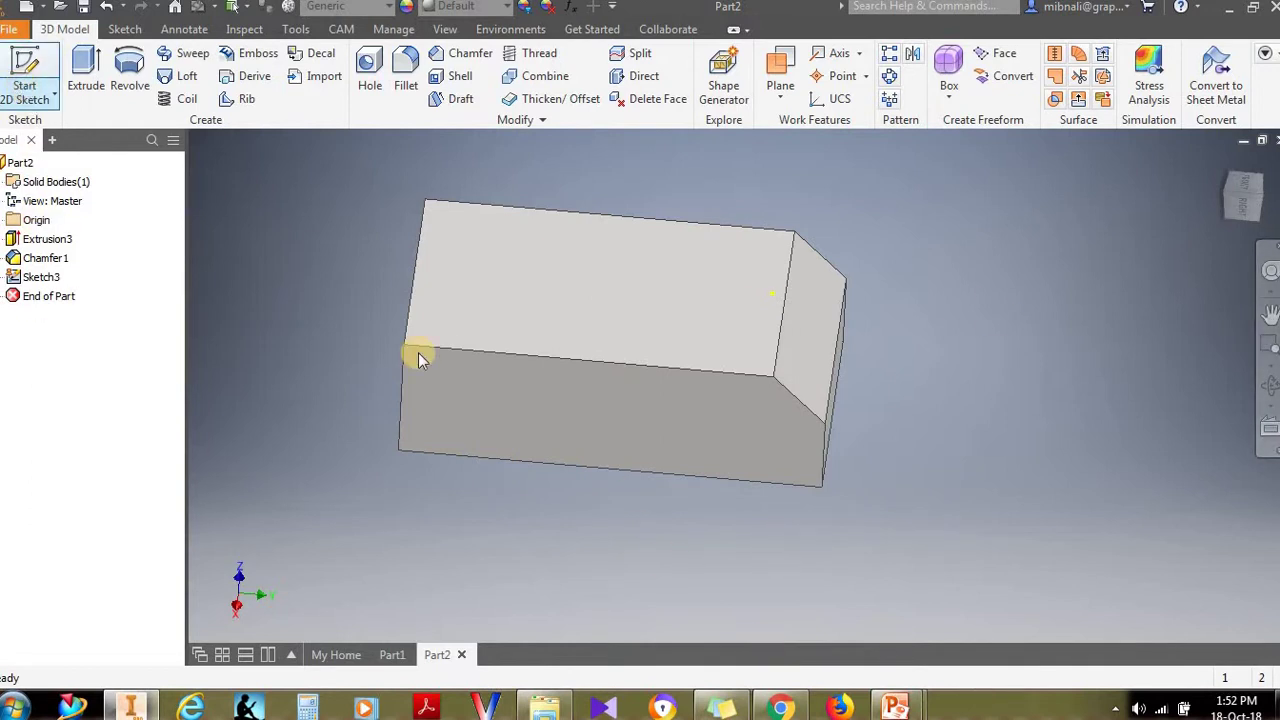
Step: Sketch a small circle in the middle of the block's chamfered face and finish the sketch
{"action": "left_click", "coordinate": [54, 93]}
{"action": "left_click", "coordinate": [62, 140]}
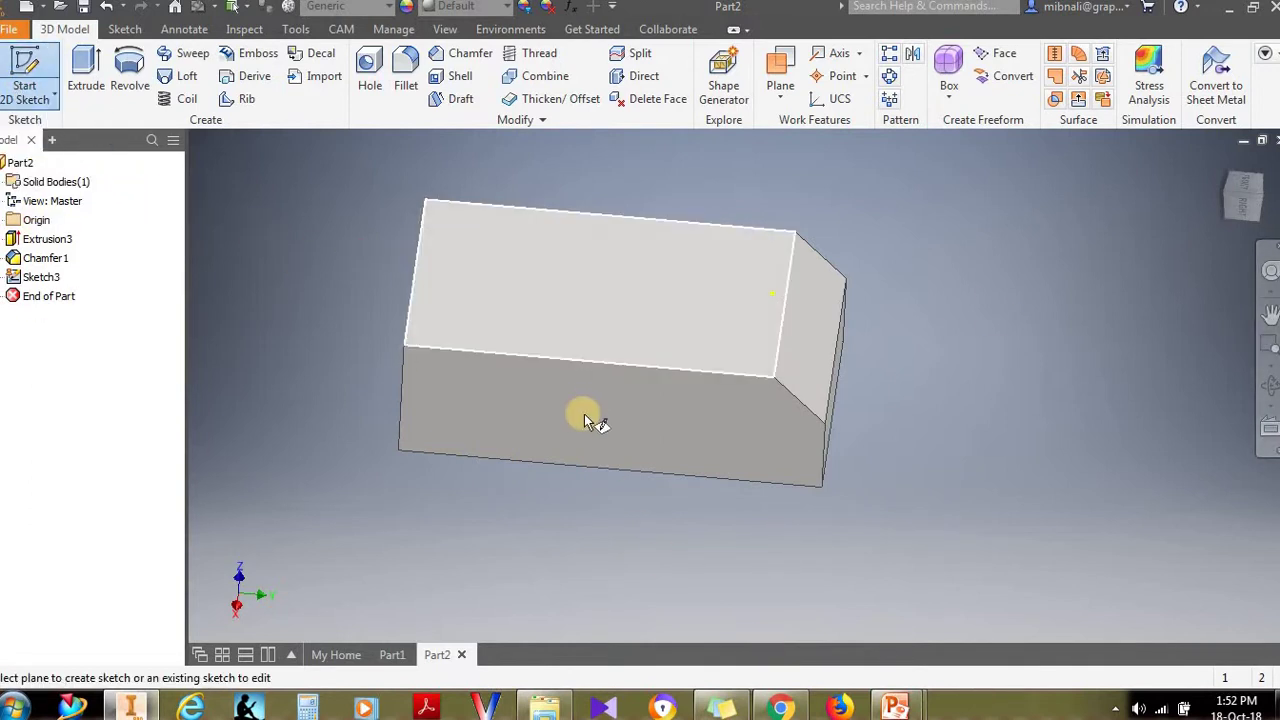
{"action": "left_click", "coordinate": [806, 363]}
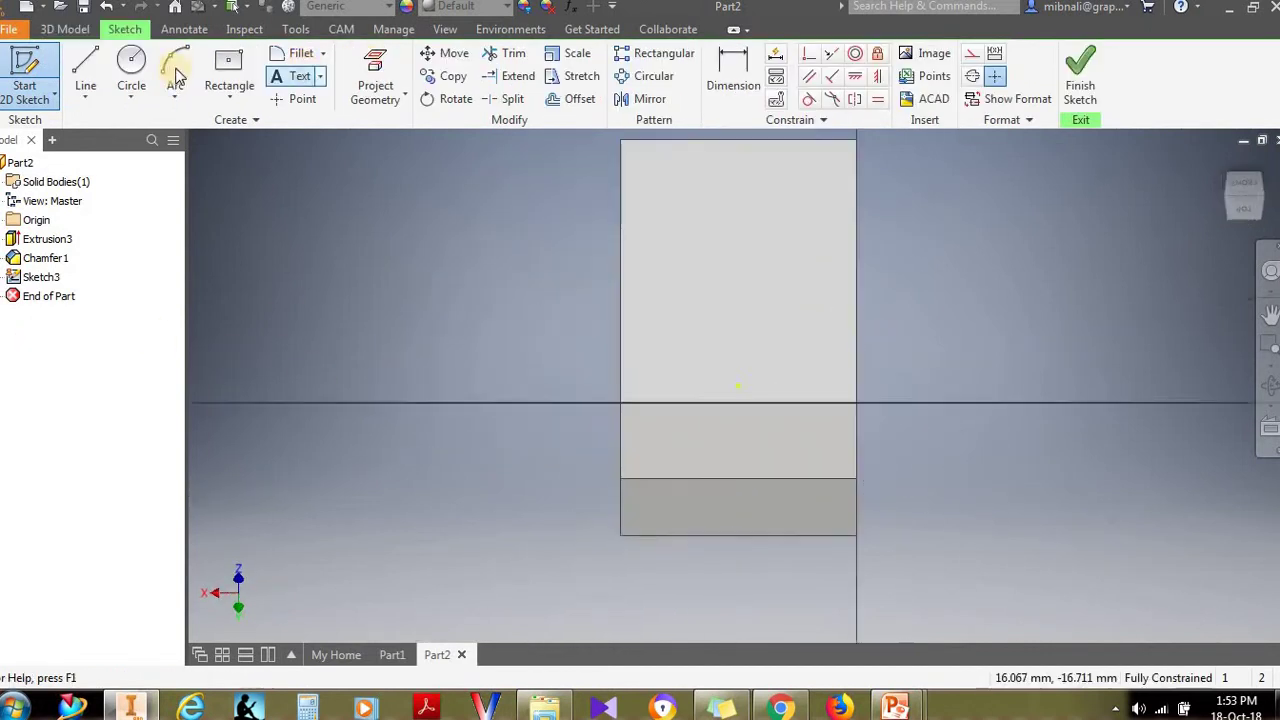
{"action": "left_click", "coordinate": [133, 62]}
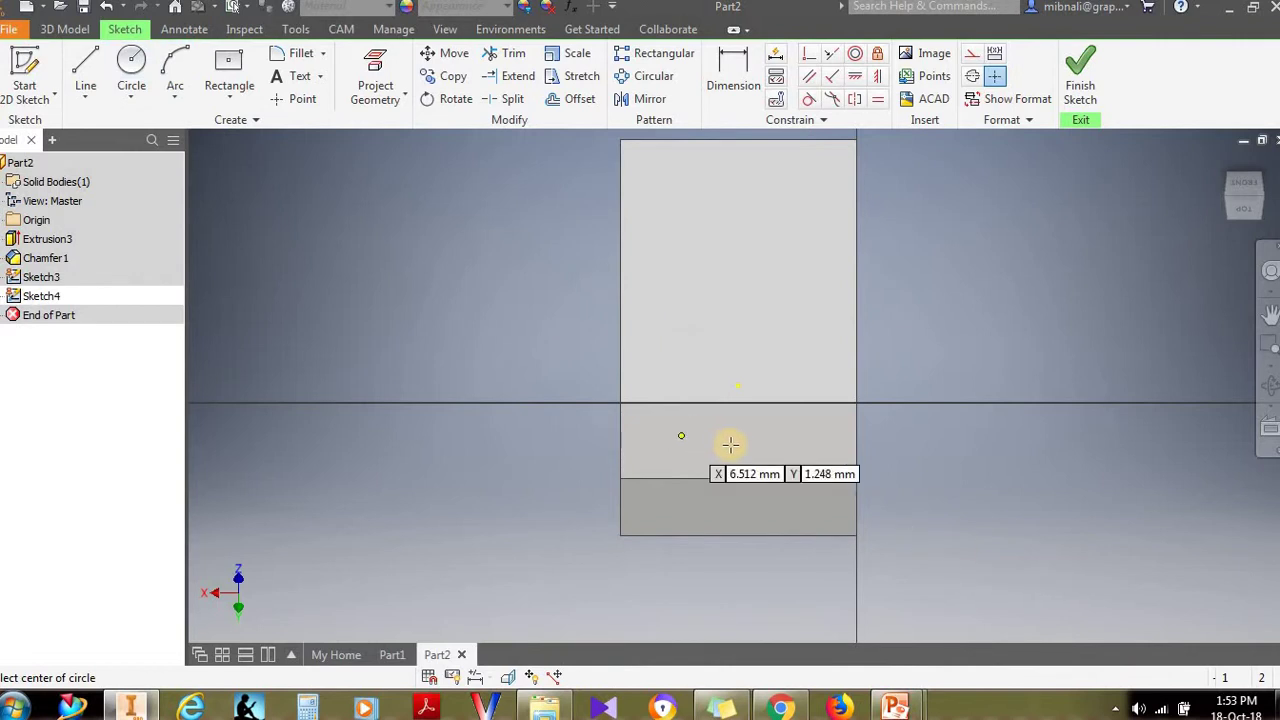
{"action": "left_click", "coordinate": [739, 443]}
{"action": "left_click", "coordinate": [748, 437]}
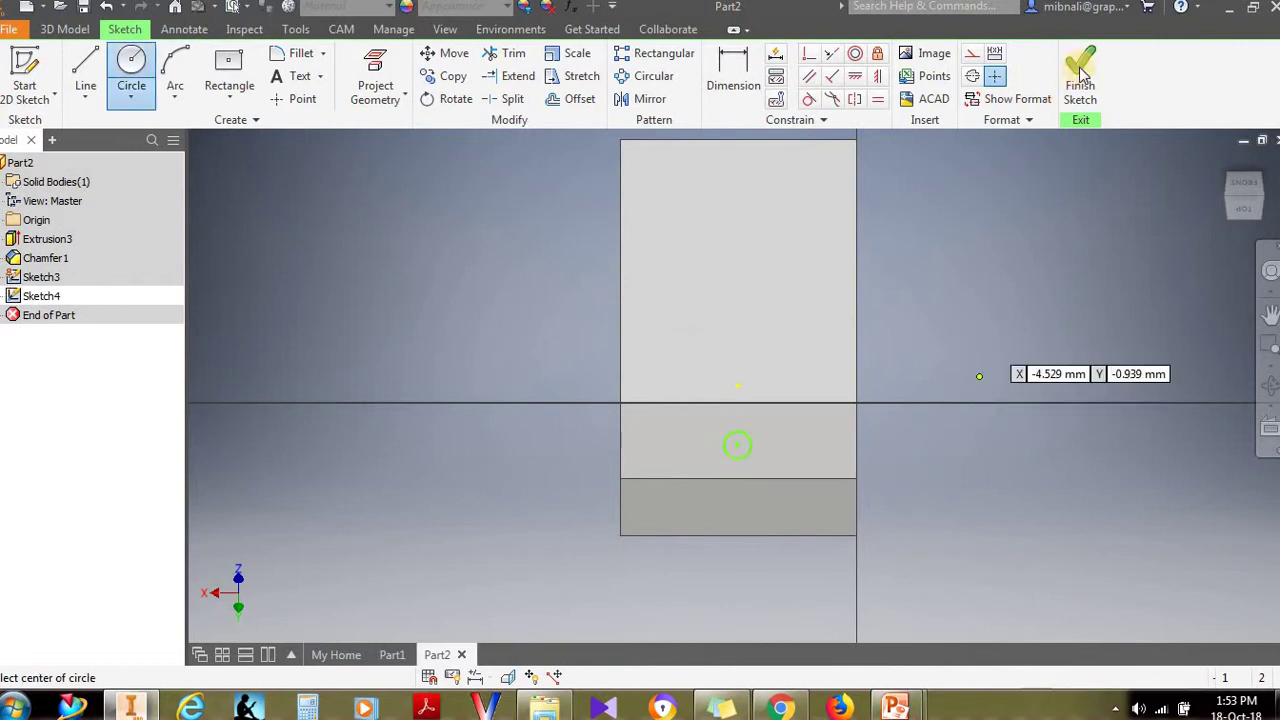
{"action": "key", "text": "ctrl+Return"}
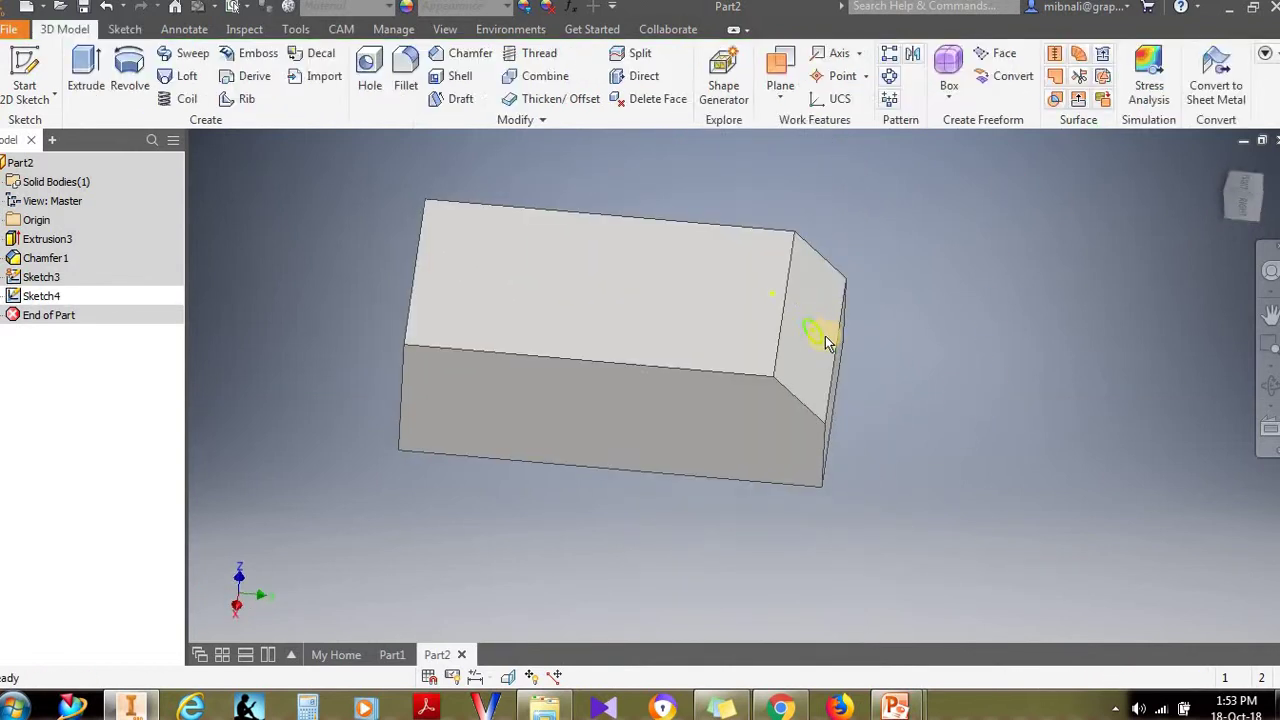
Step: Extrude the chamfered face's circle as a 5 mm Cut into the block, using Direction 2
{"action": "left_click", "coordinate": [86, 70]}
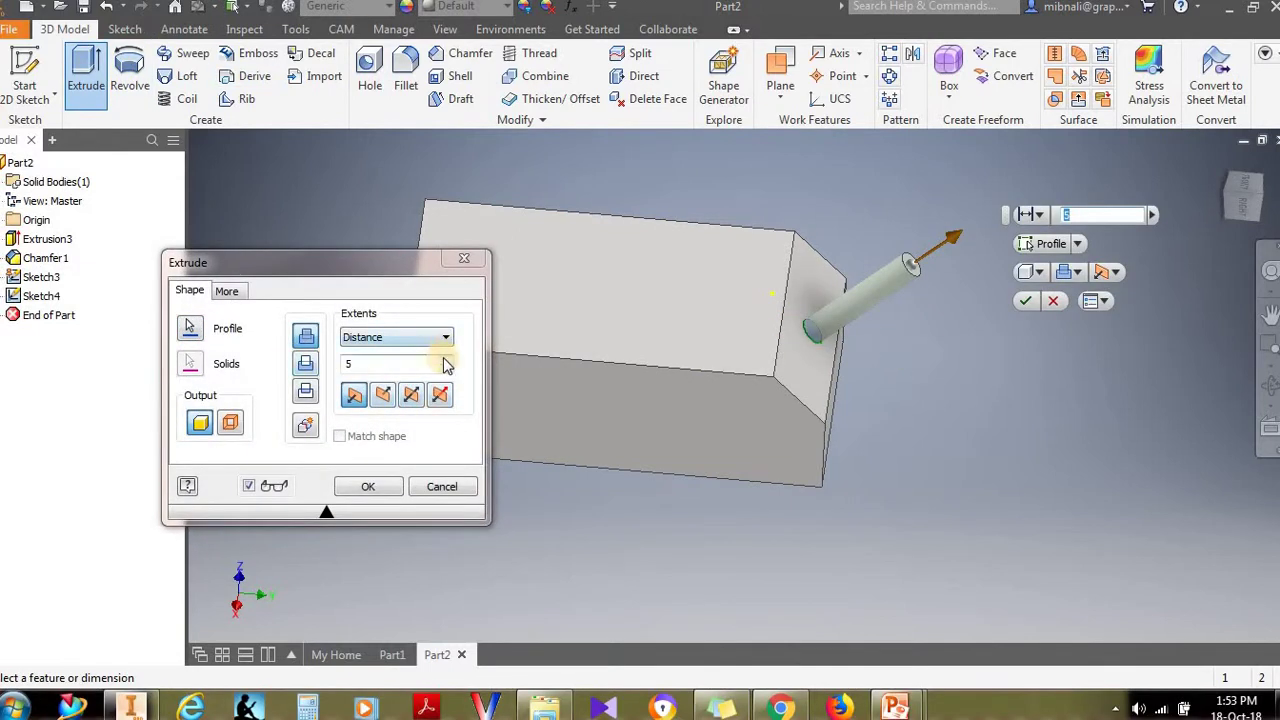
{"action": "left_click", "coordinate": [383, 395]}
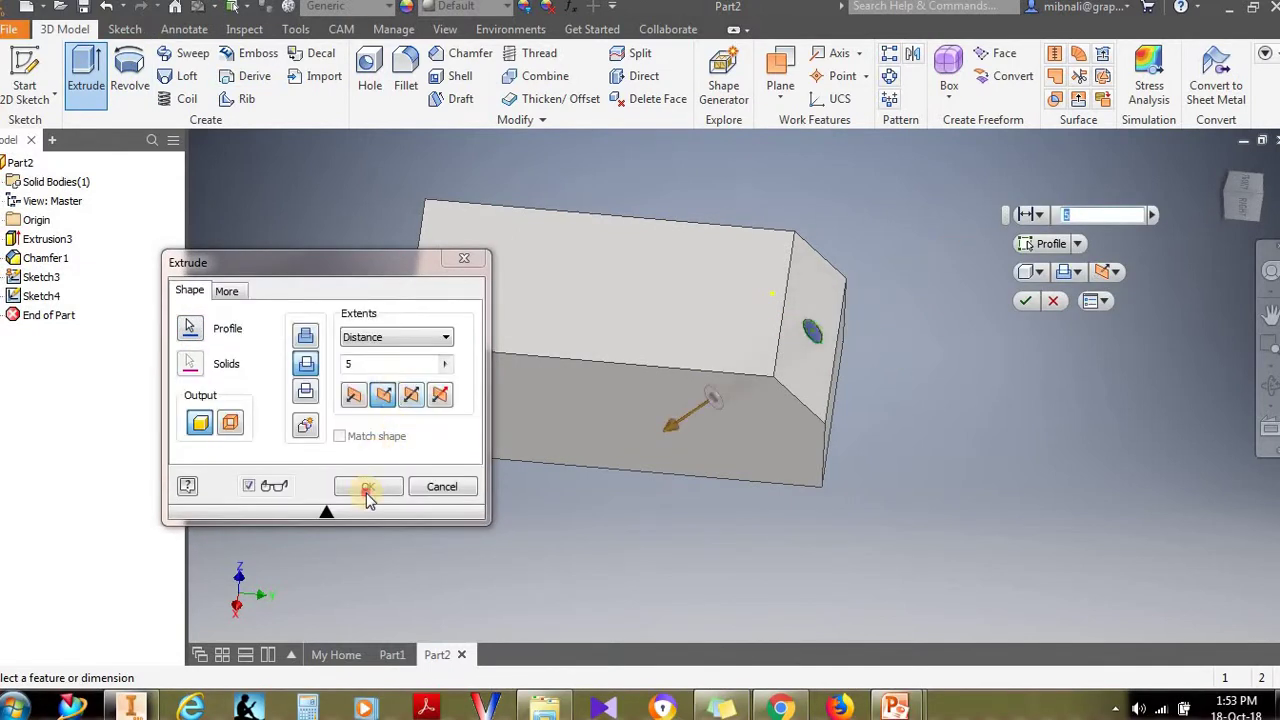
{"action": "left_click", "coordinate": [368, 490]}
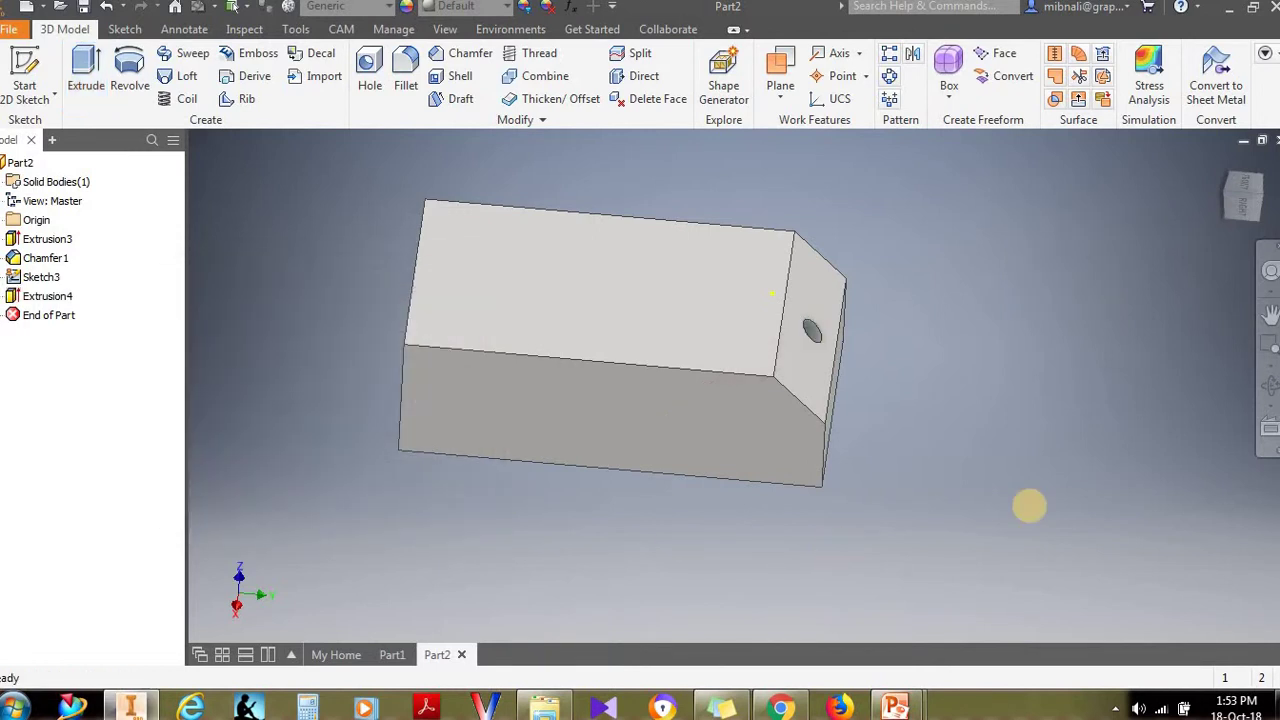
Step: Switch to the PowerPoint slide show on creating basic sketched features
{"action": "key", "text": "alt+Tab"}
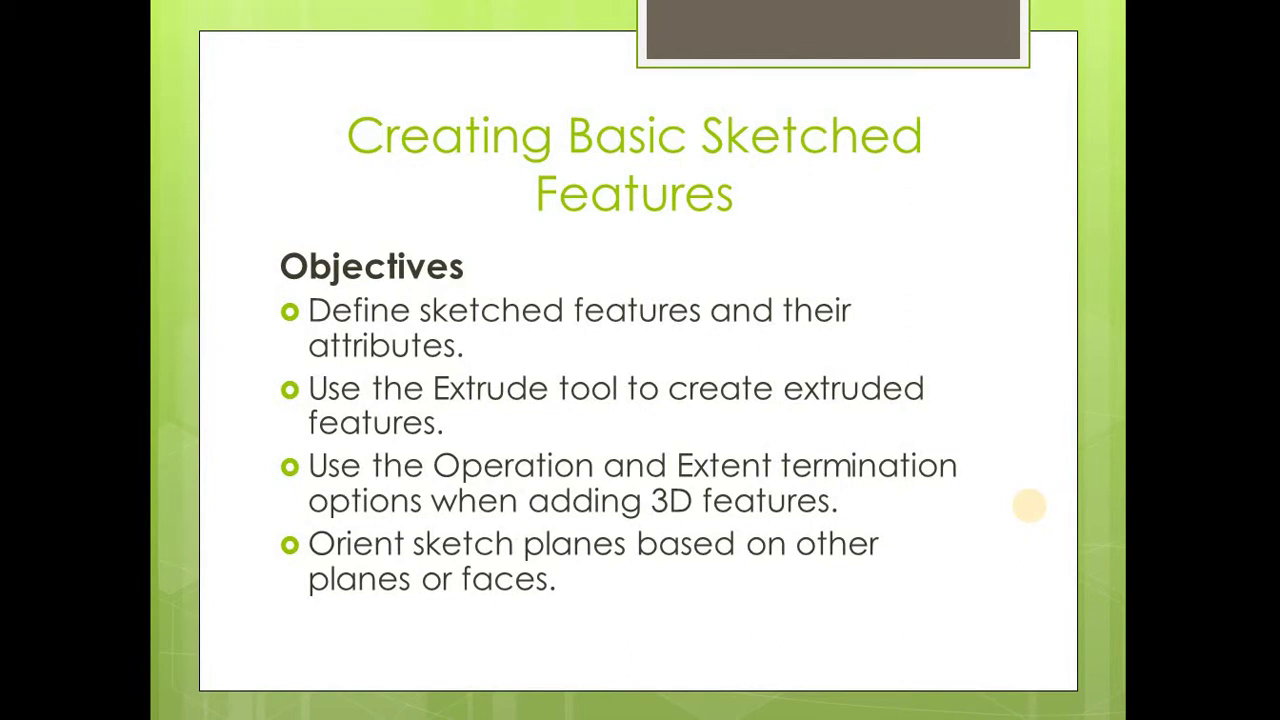